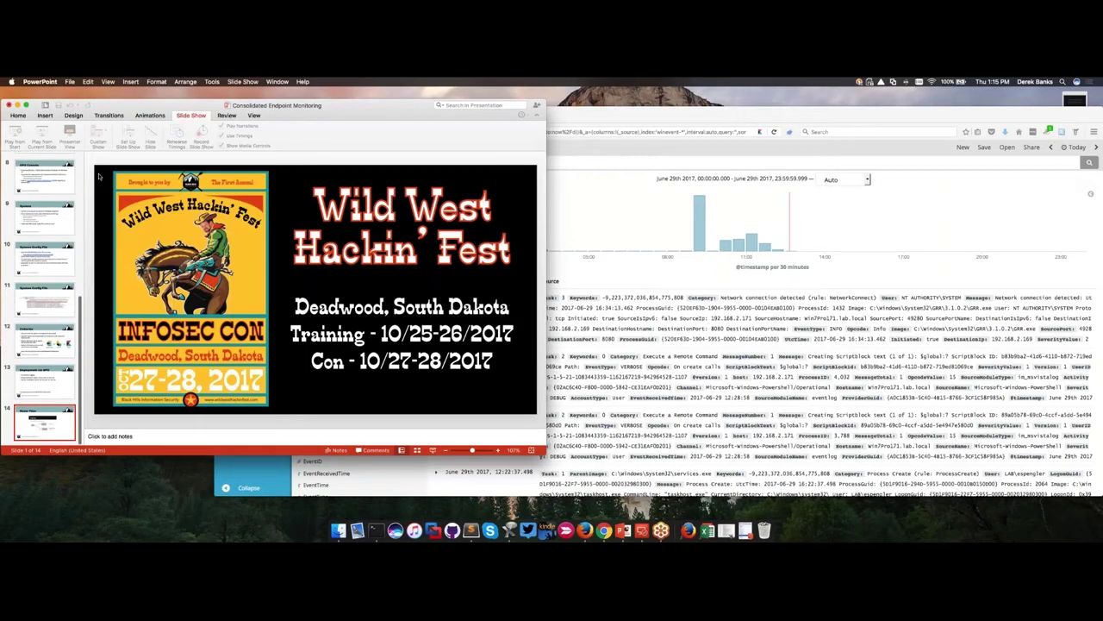
Step: Bring the SSH Terminal window forward, enlarge it, and increase the text size
left_click(377, 530)
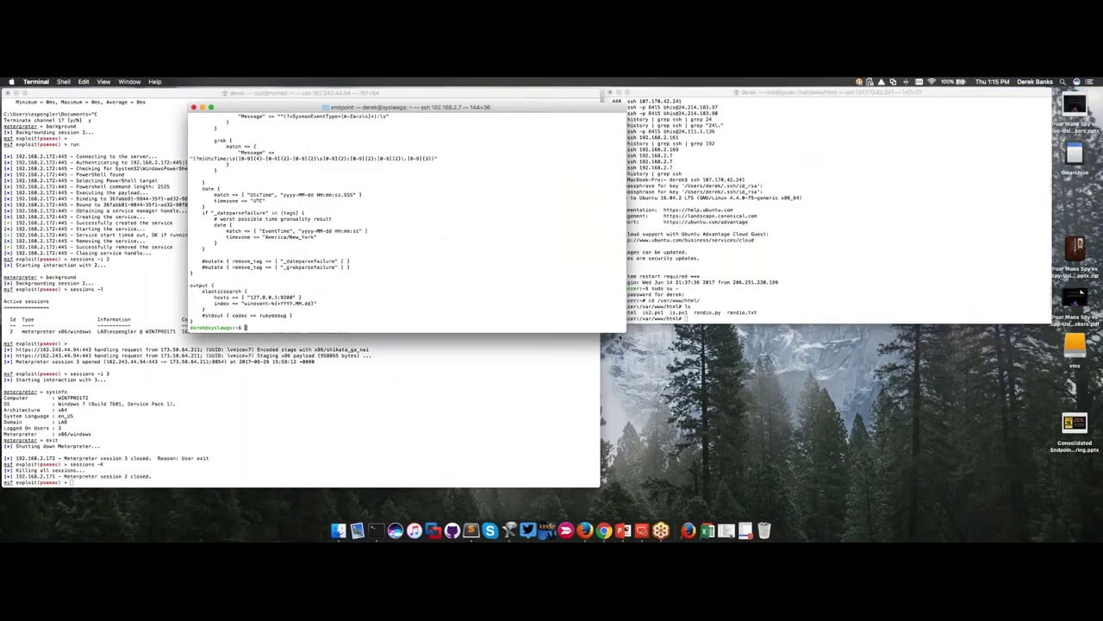
left_click_drag(619, 336, 872, 483)
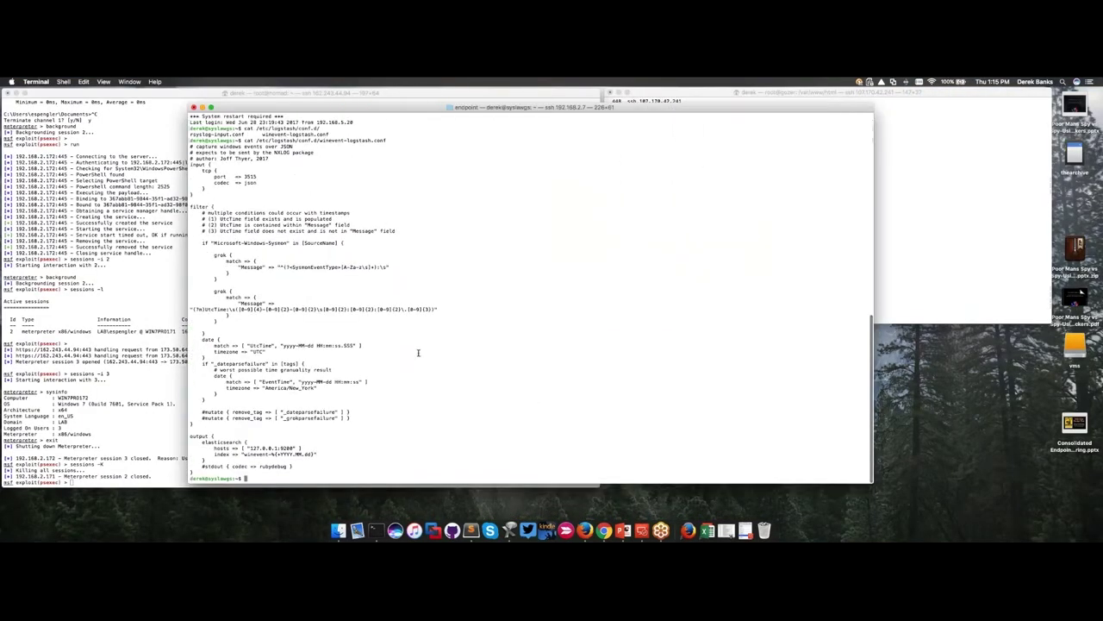
key("super+plus")
key("super+plus")
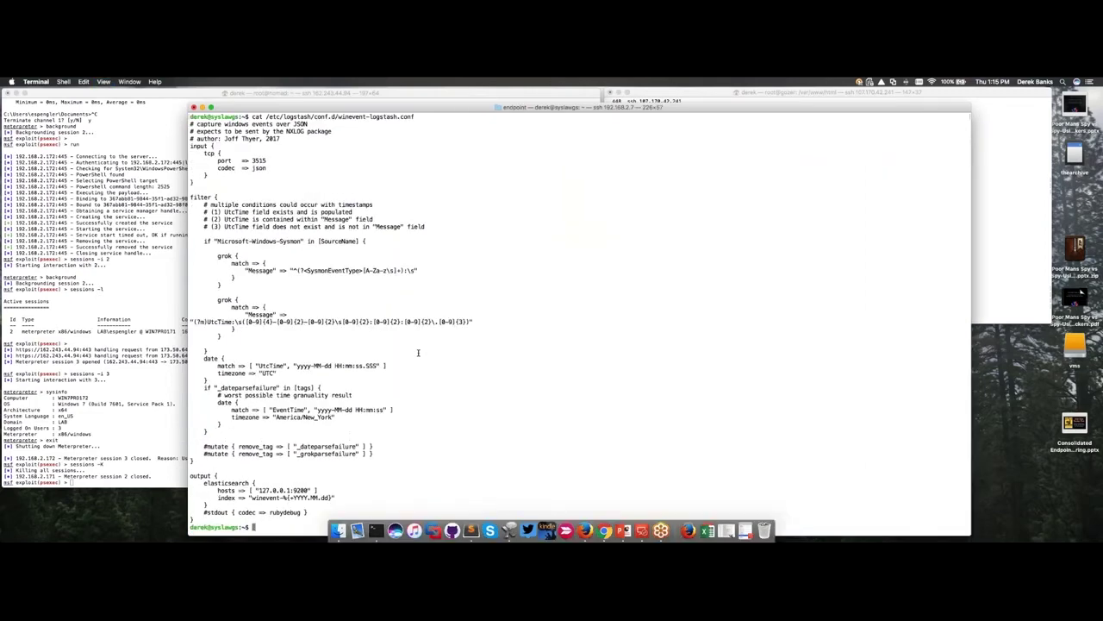
Step: Scroll to the winevent-logstash.conf TCP input on port 3515 and the Sysmon filters
scroll(418, 352, "up", 3)
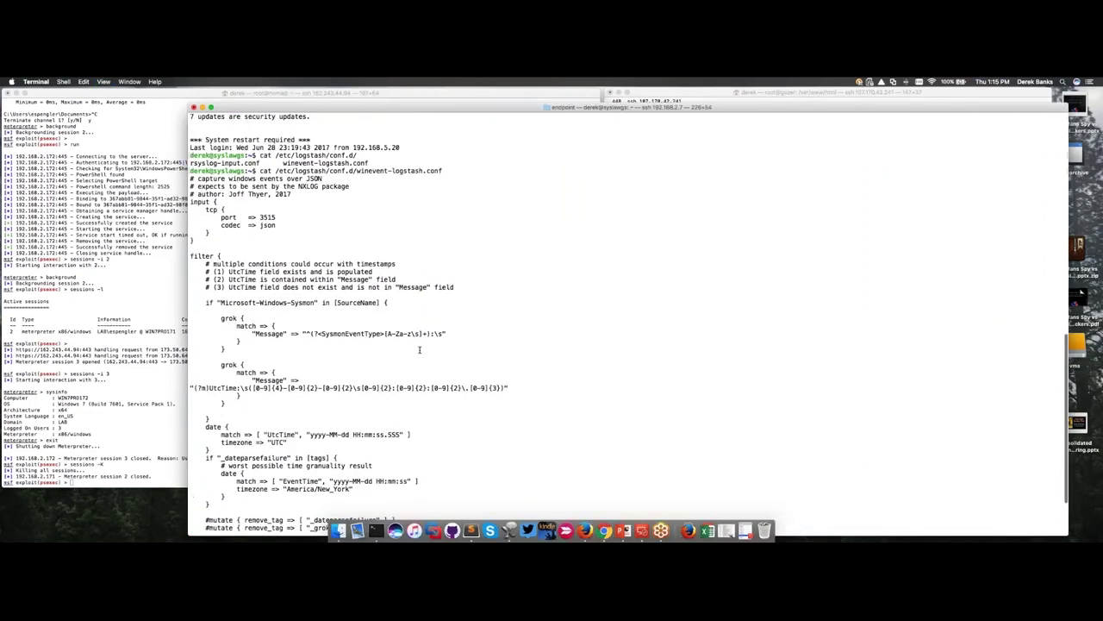
scroll(419, 351, "down", 1)
scroll(409, 357, "down", 1)
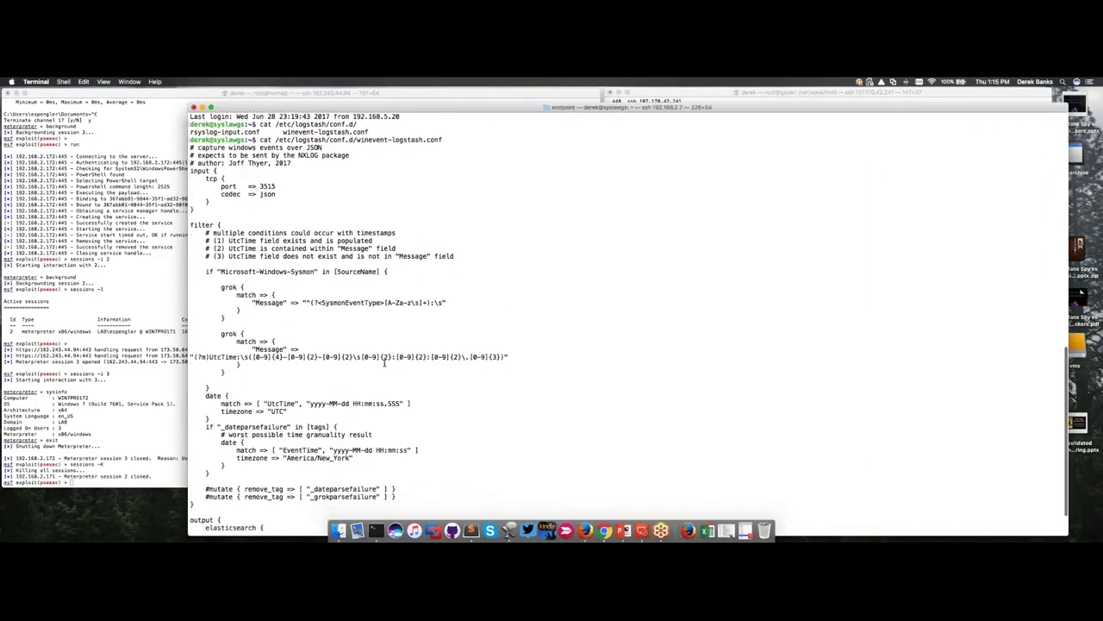
scroll(384, 363, "down", 2)
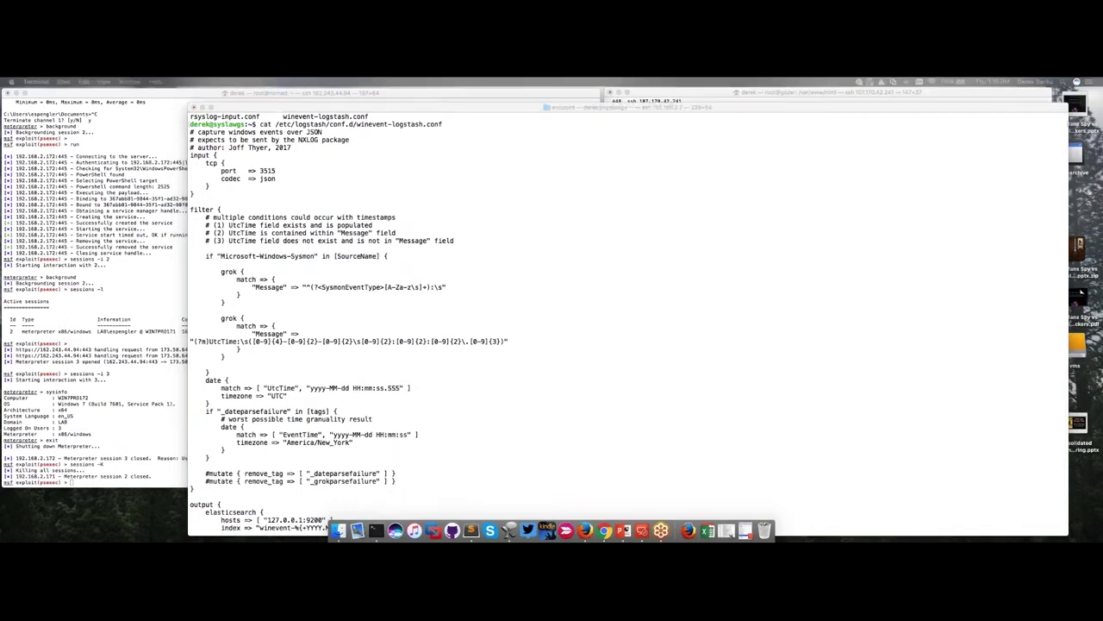
left_click(1063, 532)
Step: Shrink the Terminal window slightly and highlight the filter block down to the date-failure fallback
left_click_drag(1062, 532, 1016, 504)
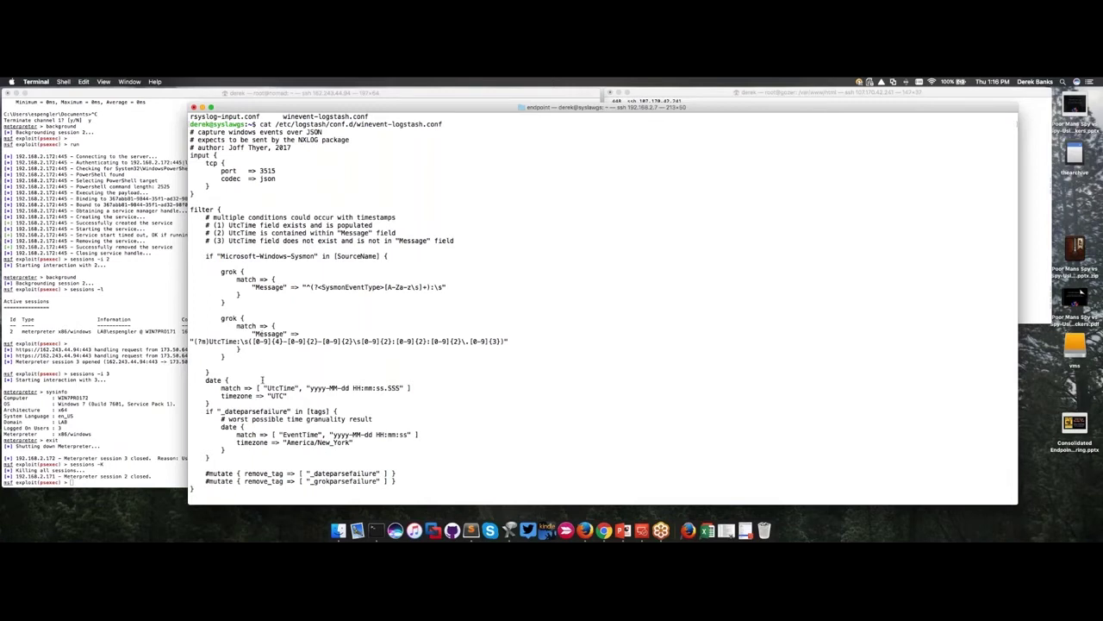
scroll(262, 379, "down", 5)
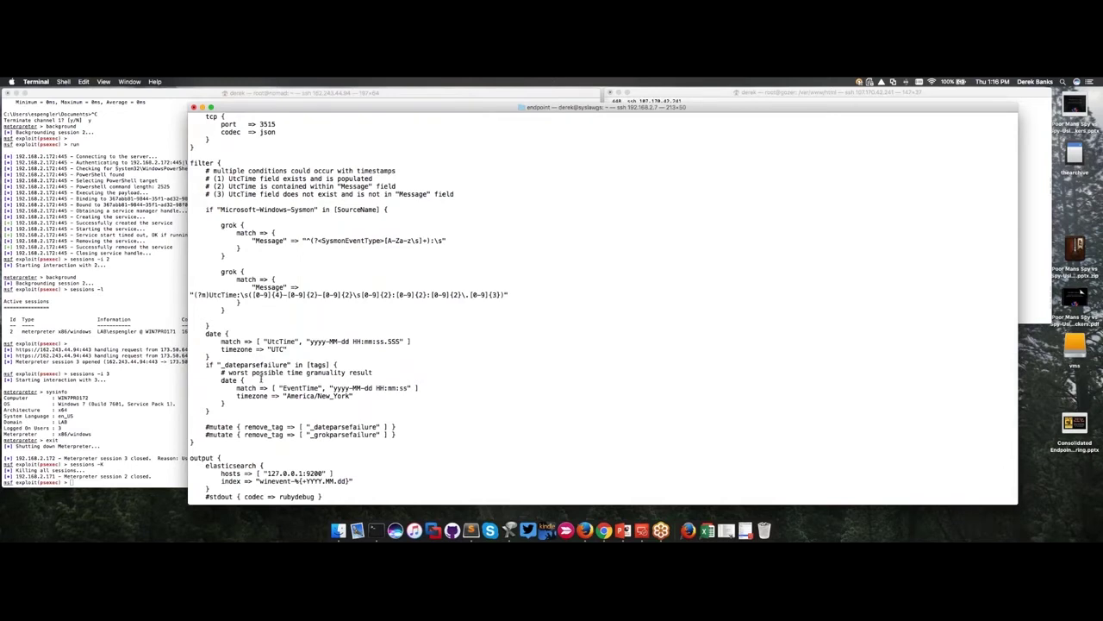
scroll(260, 379, "up", 3)
scroll(260, 379, "up", 3)
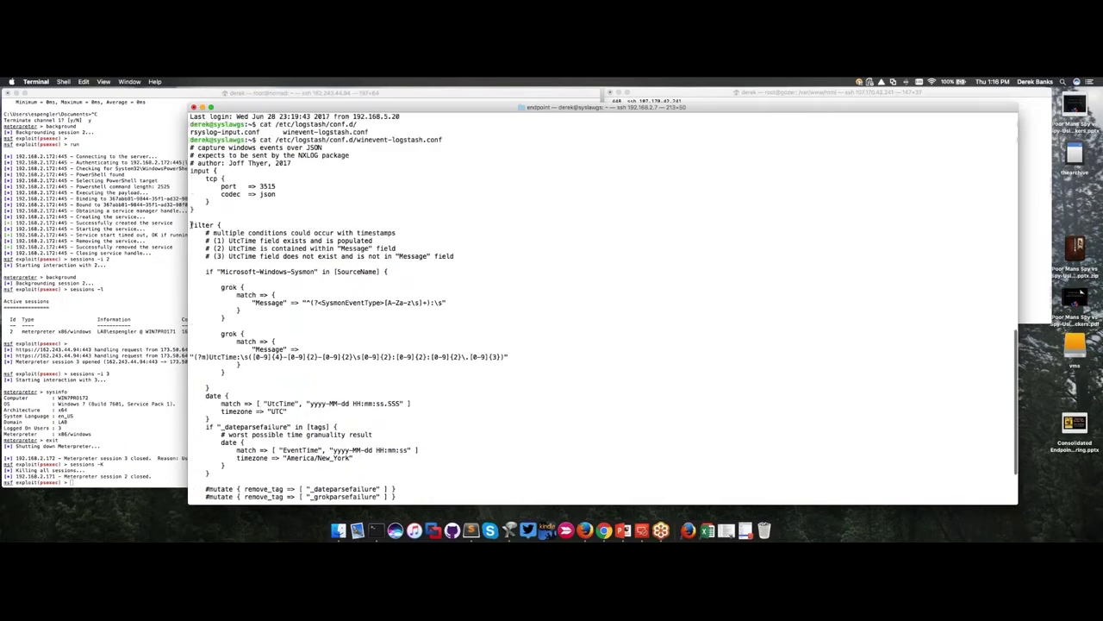
left_click_drag(191, 225, 392, 474)
scroll(400, 388, "down", 2)
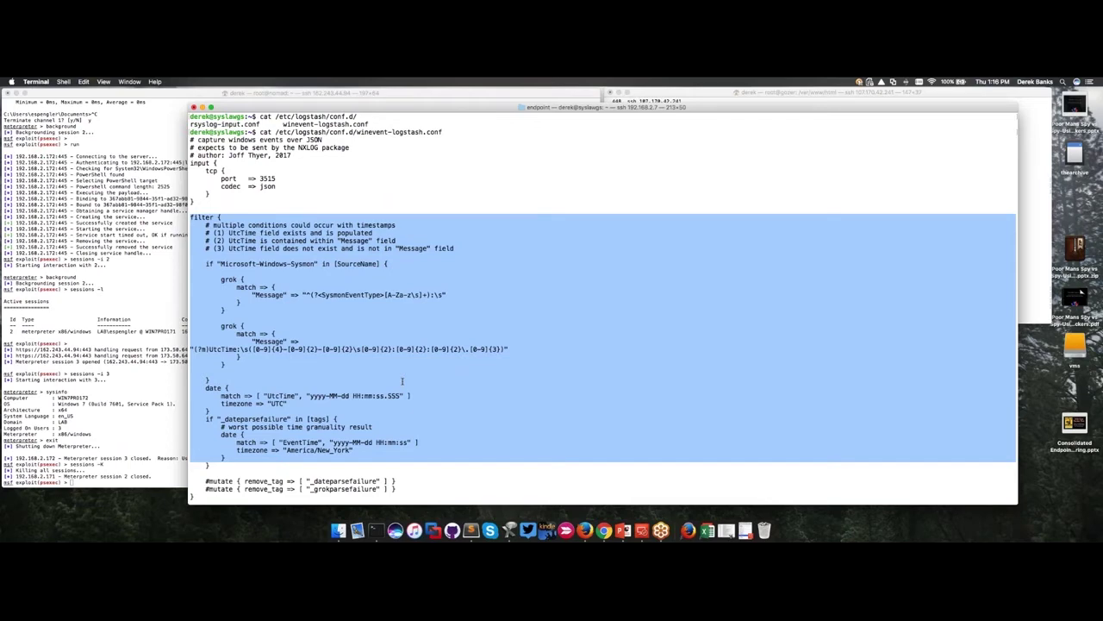
Step: Clear the highlight, enlarge the text two more sizes, and re-highlight the whole filter block
scroll(402, 380, "up", 3)
scroll(402, 380, "up", 2)
scroll(401, 380, "down", 5)
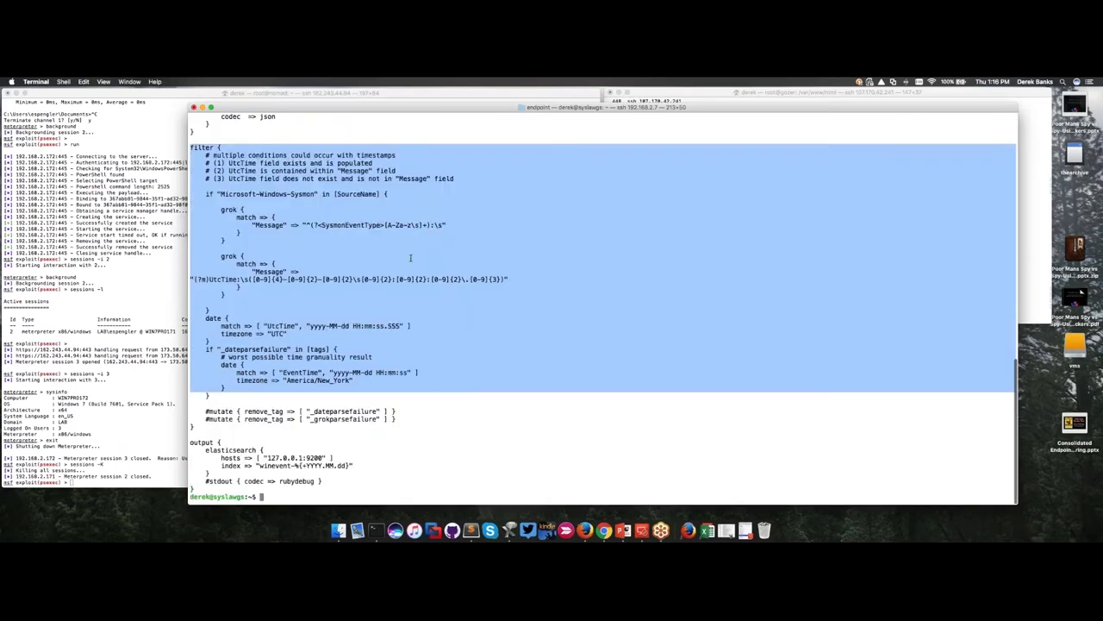
left_click(410, 256)
key("super+plus")
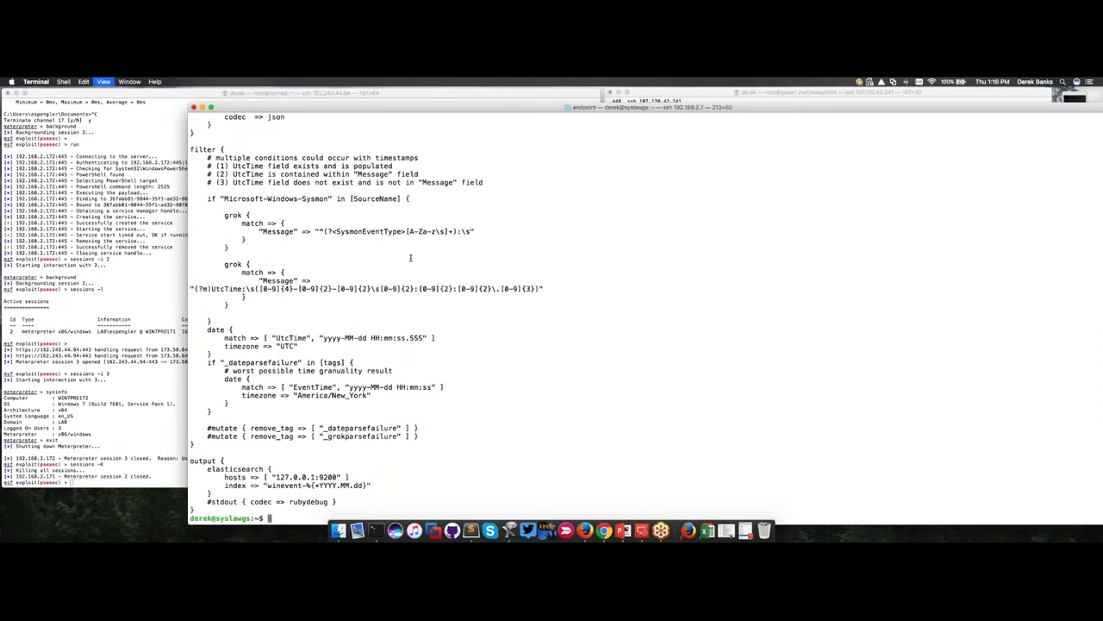
key("super+plus")
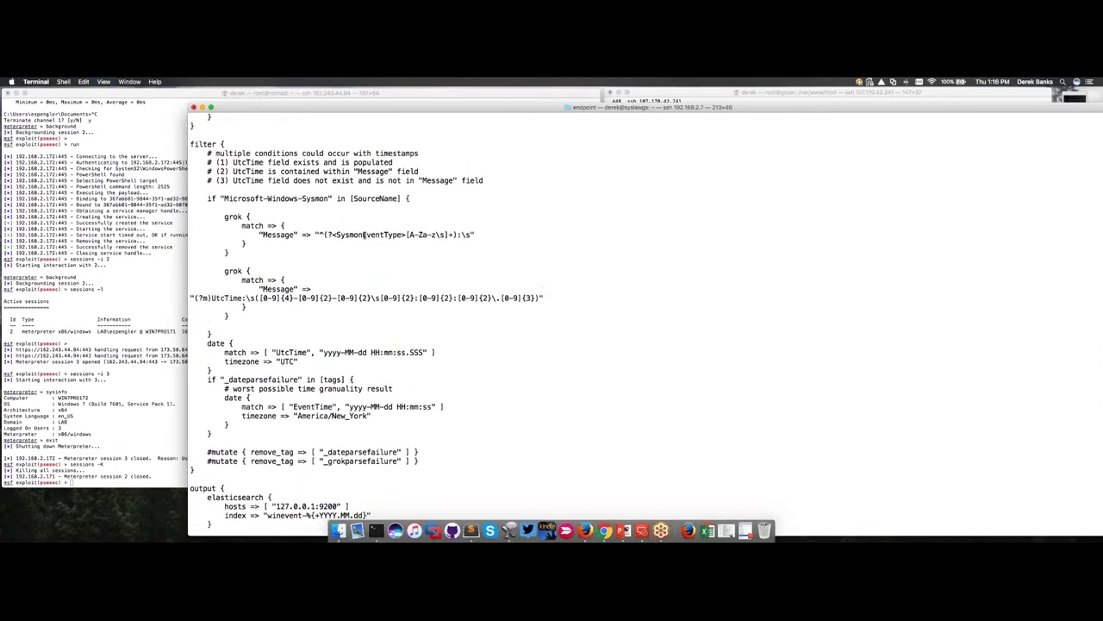
left_click_drag(192, 144, 376, 467)
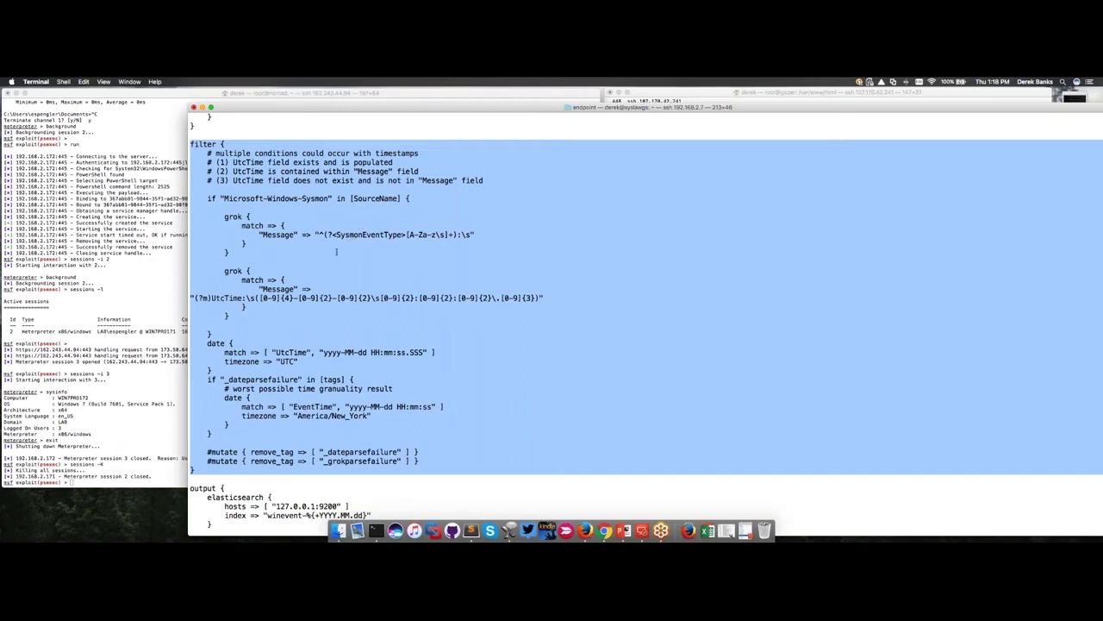
Step: Highlight the Sysmon condition with its first grok, then the second grok extracting UtcTime
left_click(283, 219)
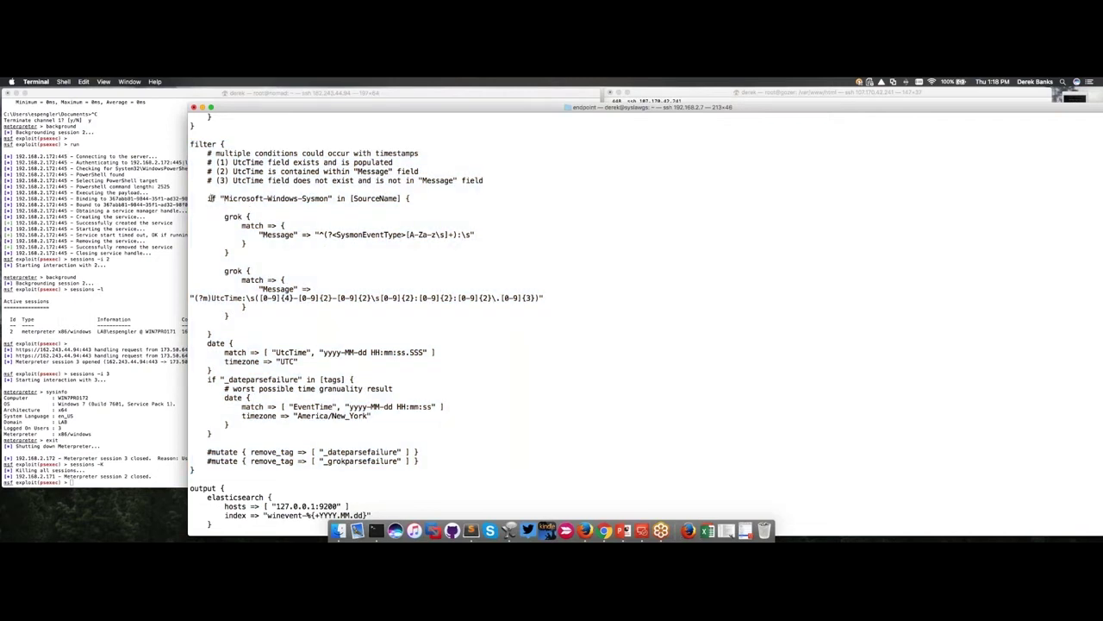
left_click_drag(207, 198, 458, 251)
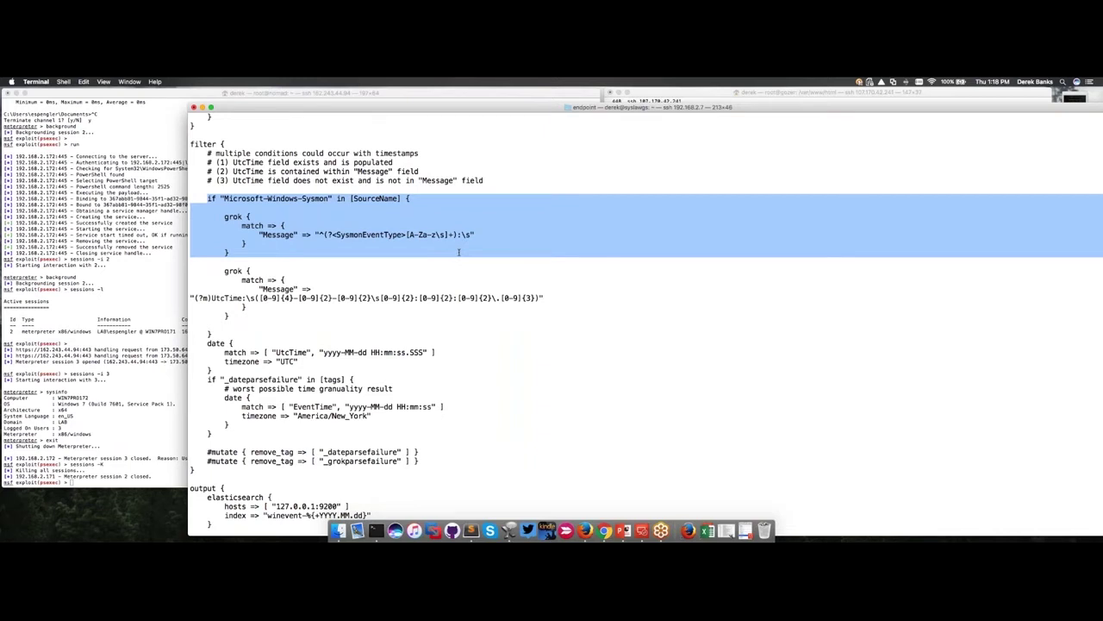
left_click_drag(459, 252, 500, 272)
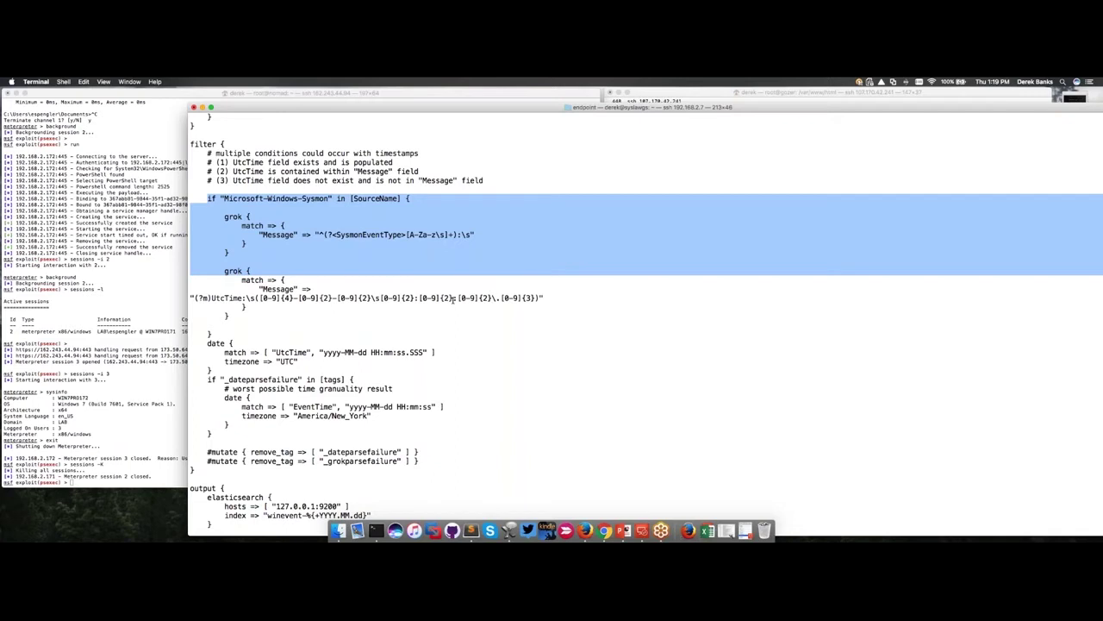
left_click(428, 302)
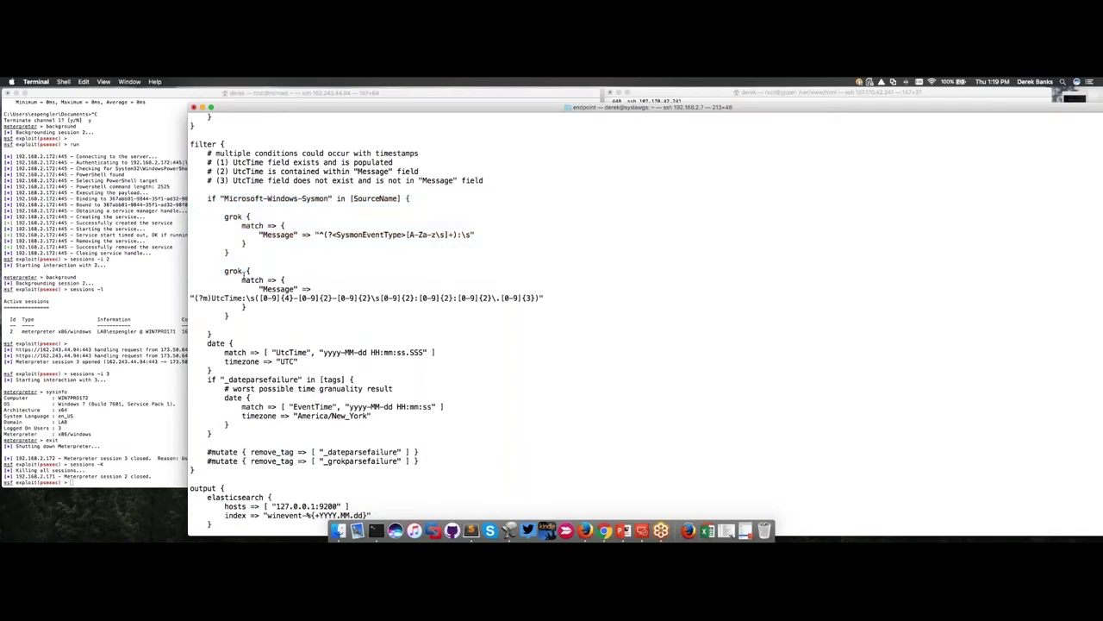
left_click_drag(223, 271, 544, 299)
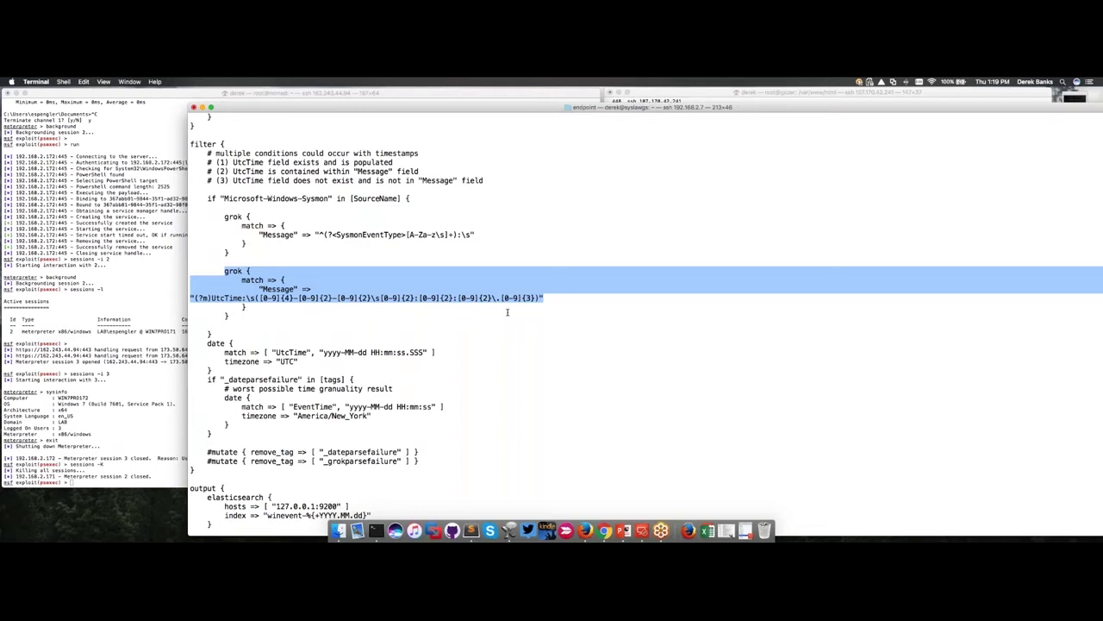
Step: Highlight the UtcTime UTC date block, then the _dateparsefailure fallback, and scroll to the output
left_click(400, 361)
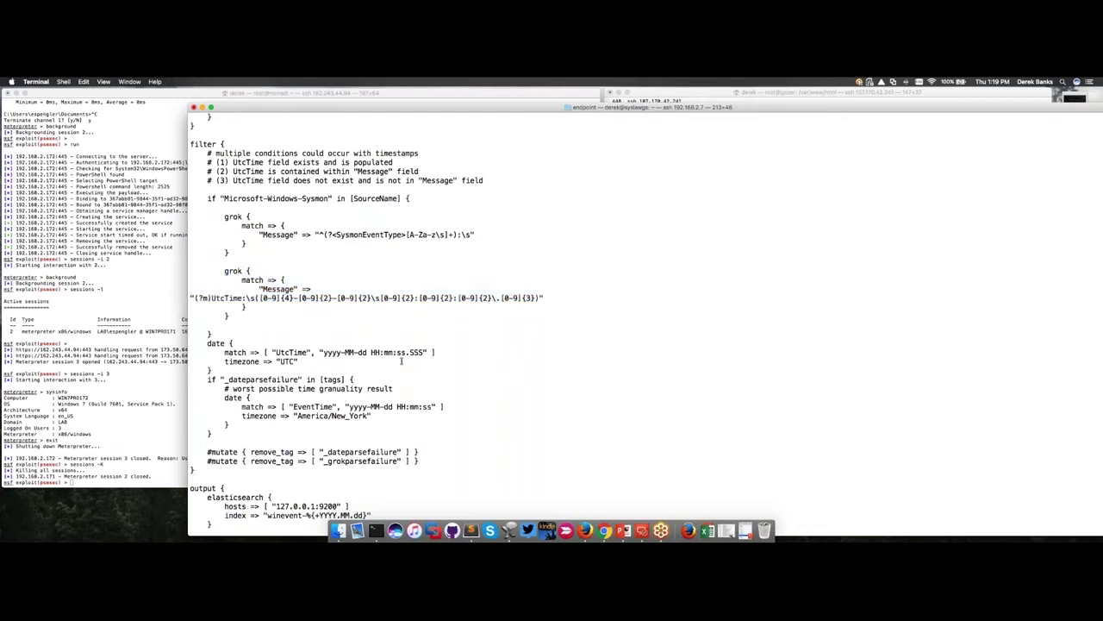
left_click_drag(207, 343, 308, 361)
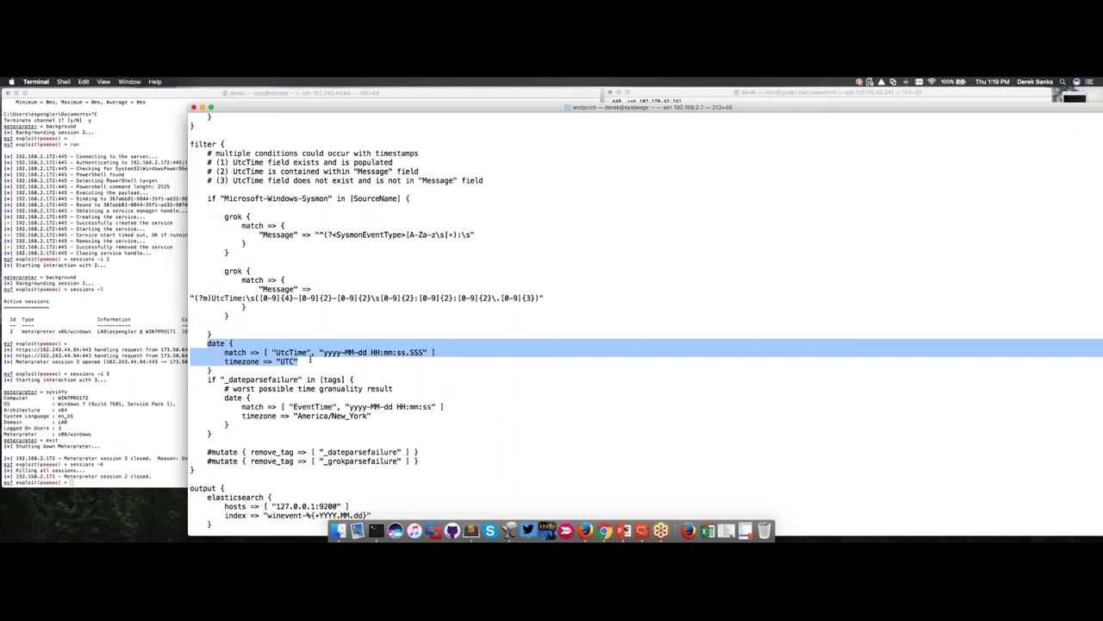
left_click(309, 361)
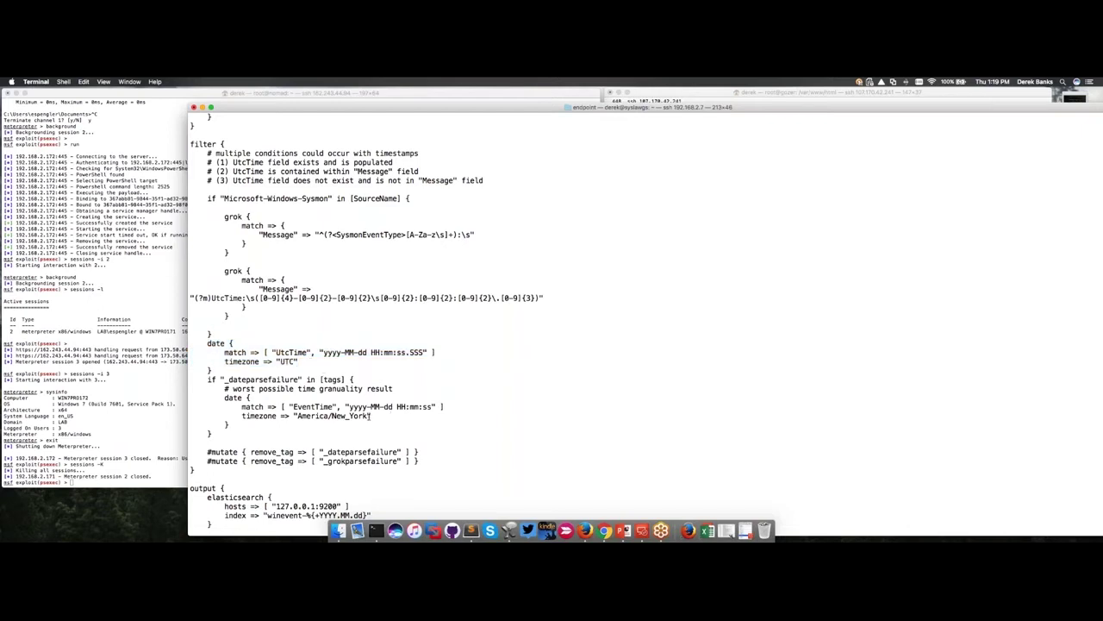
left_click_drag(371, 415, 206, 379)
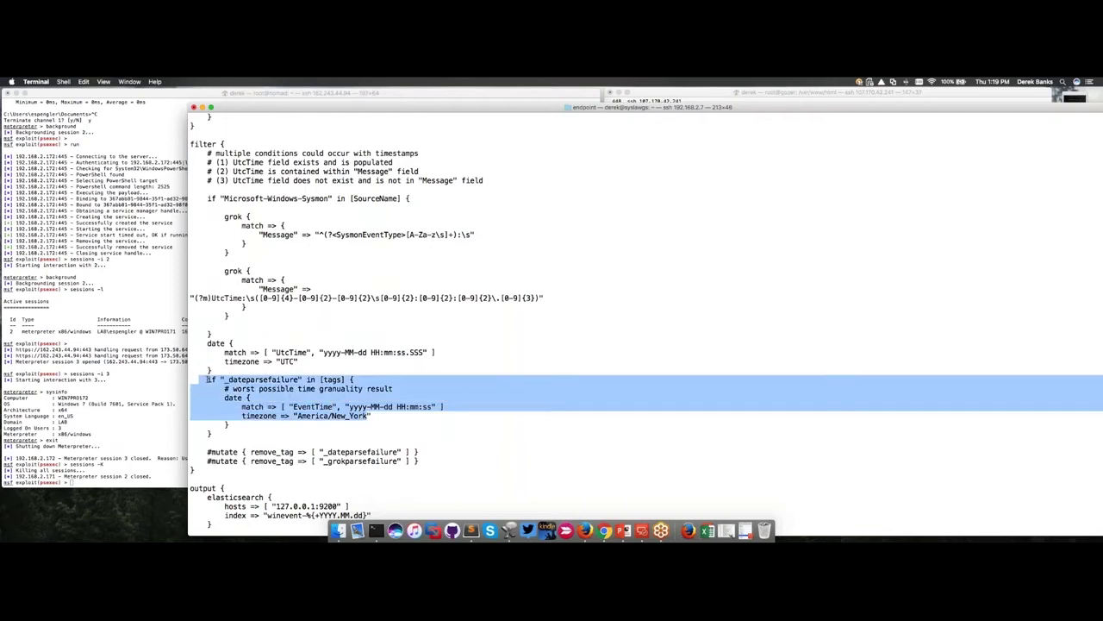
left_click(260, 365)
scroll(260, 365, "down", 3)
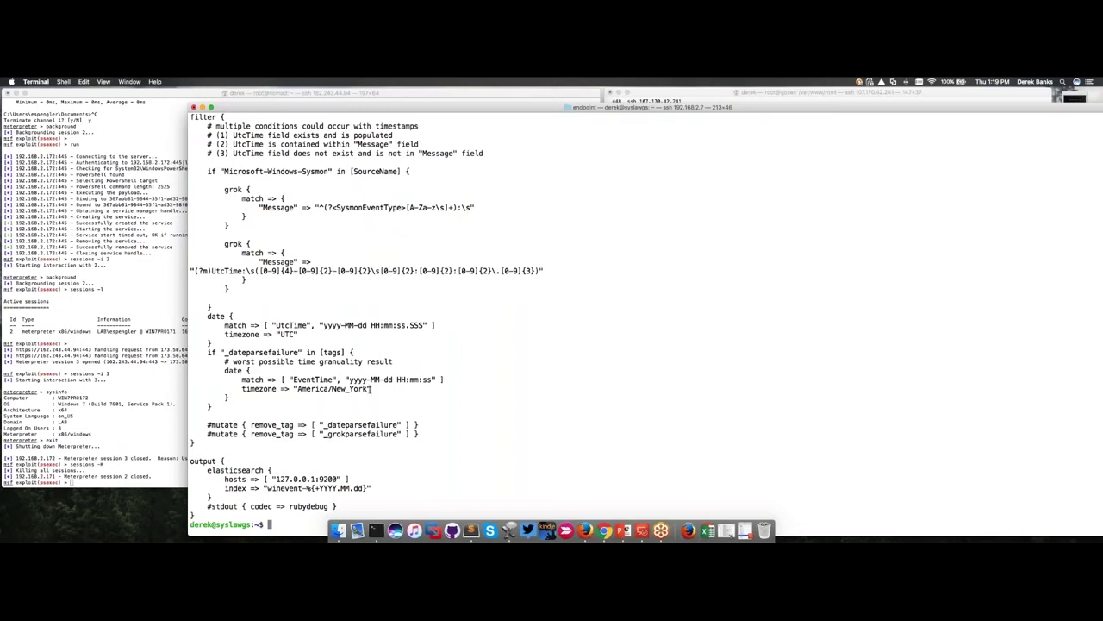
Step: Highlight the _dateparsefailure block once more, then switch to Microsoft Remote Desktop
left_click_drag(371, 388, 191, 352)
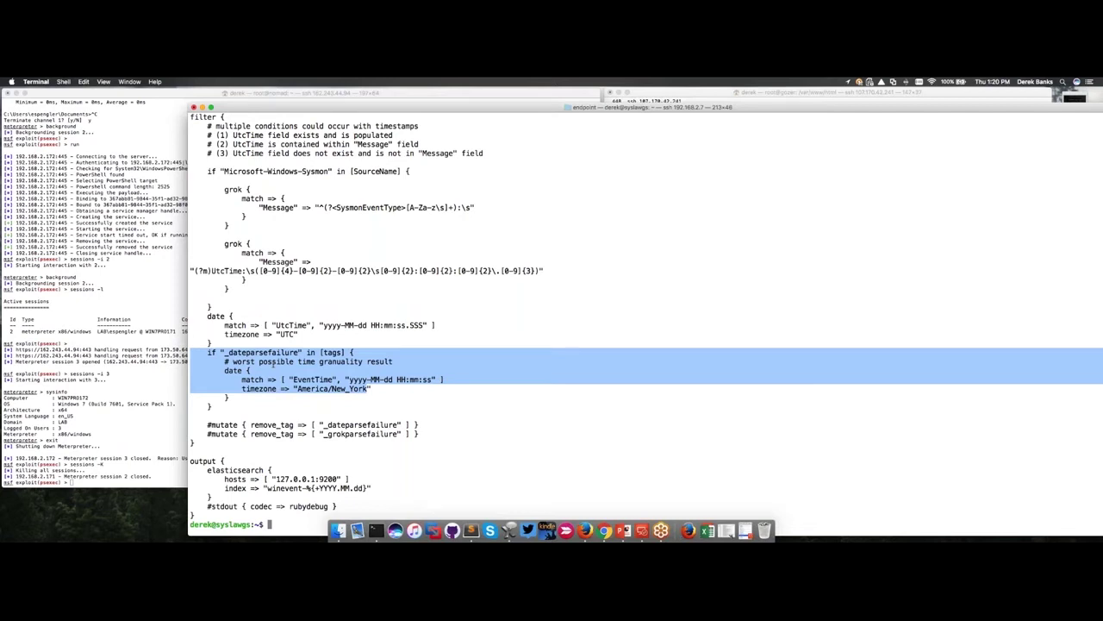
left_click(345, 443)
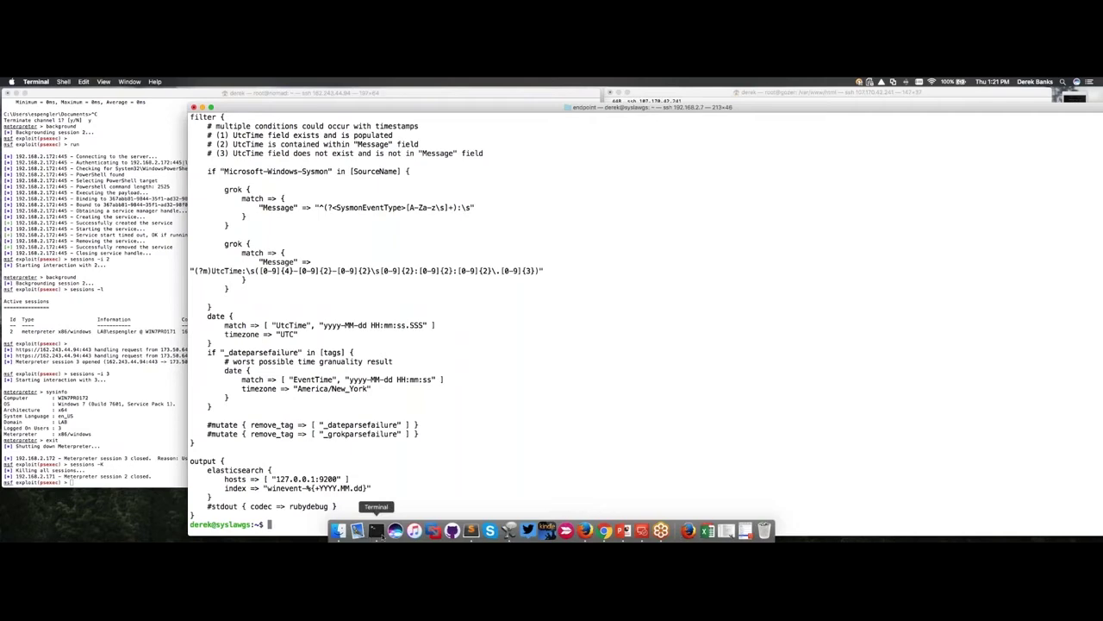
left_click(644, 531)
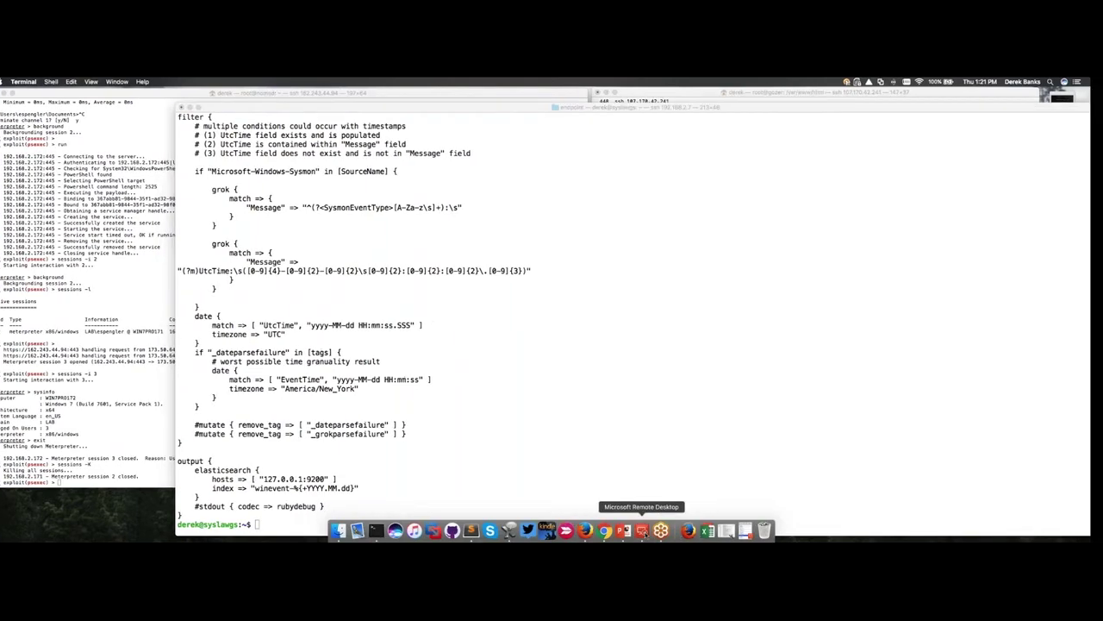
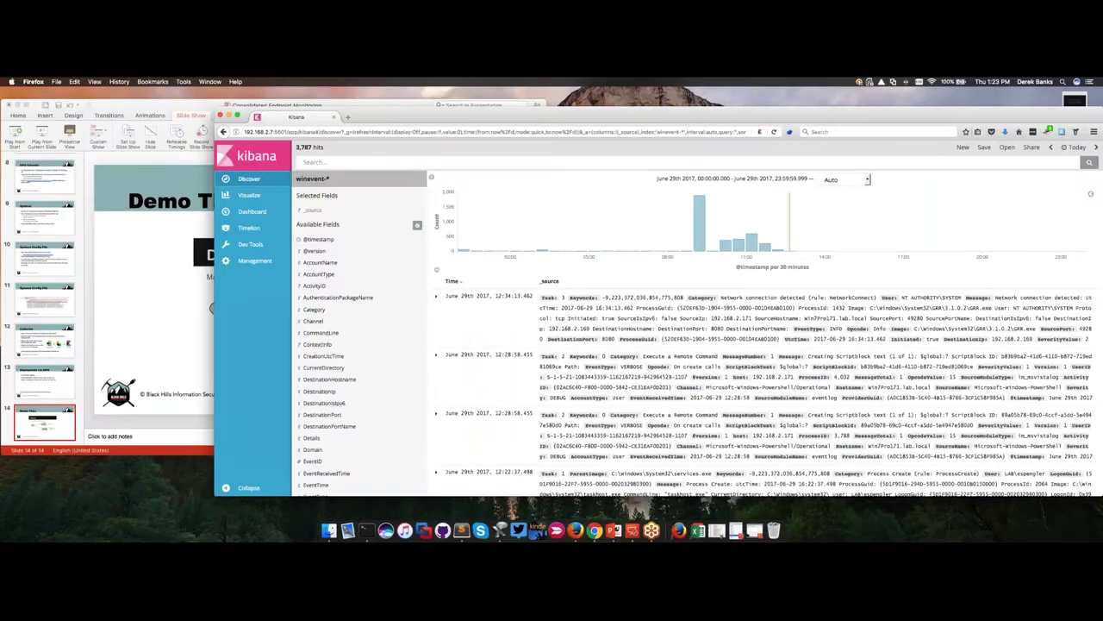
Step: Reposition the Firefox window and enlarge it so the Discover list shows more winevent log rows
left_click_drag(517, 116, 390, 99)
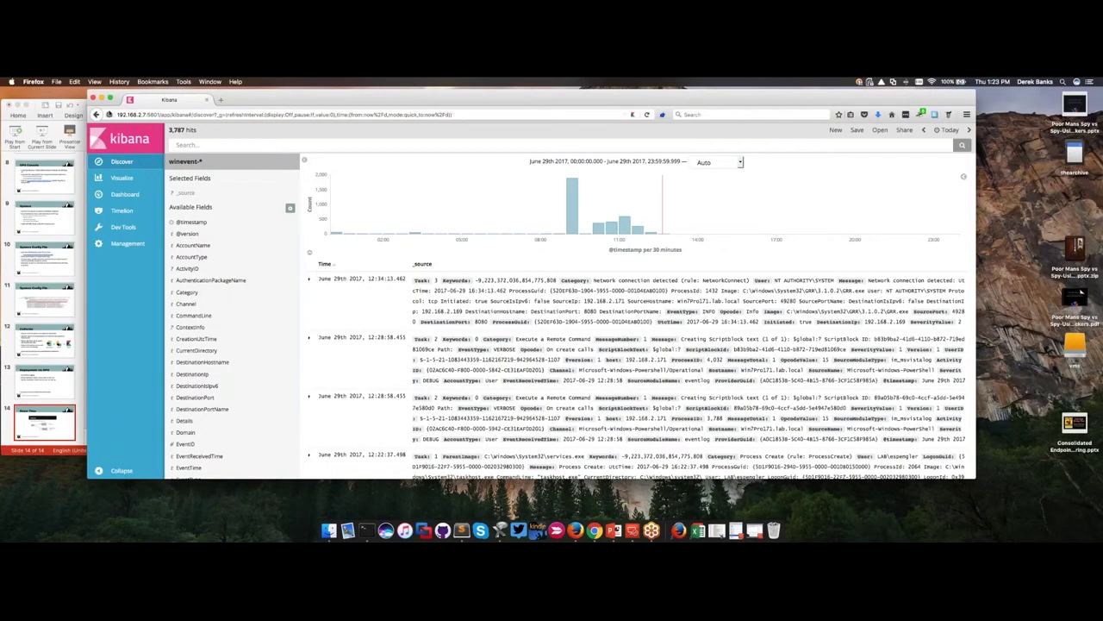
left_click_drag(89, 94, 240, 117)
left_click_drag(815, 466, 892, 499)
Step: Rerun the recent powershell* query and set the time range to Last 15 minutes, leaving 15 hits
left_click(204, 164)
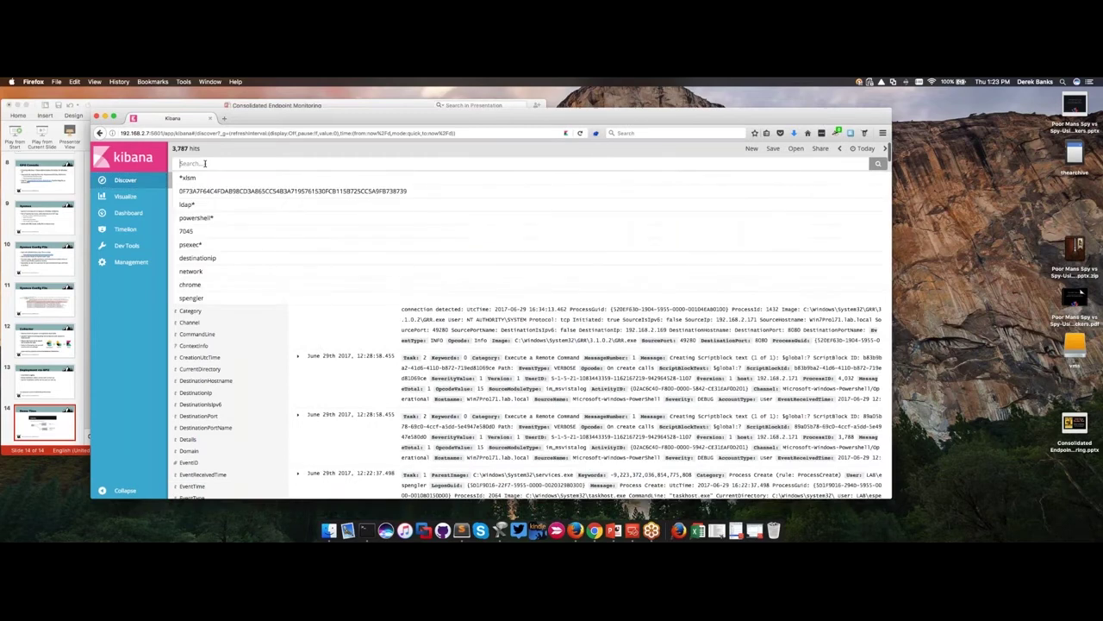
left_click(271, 218)
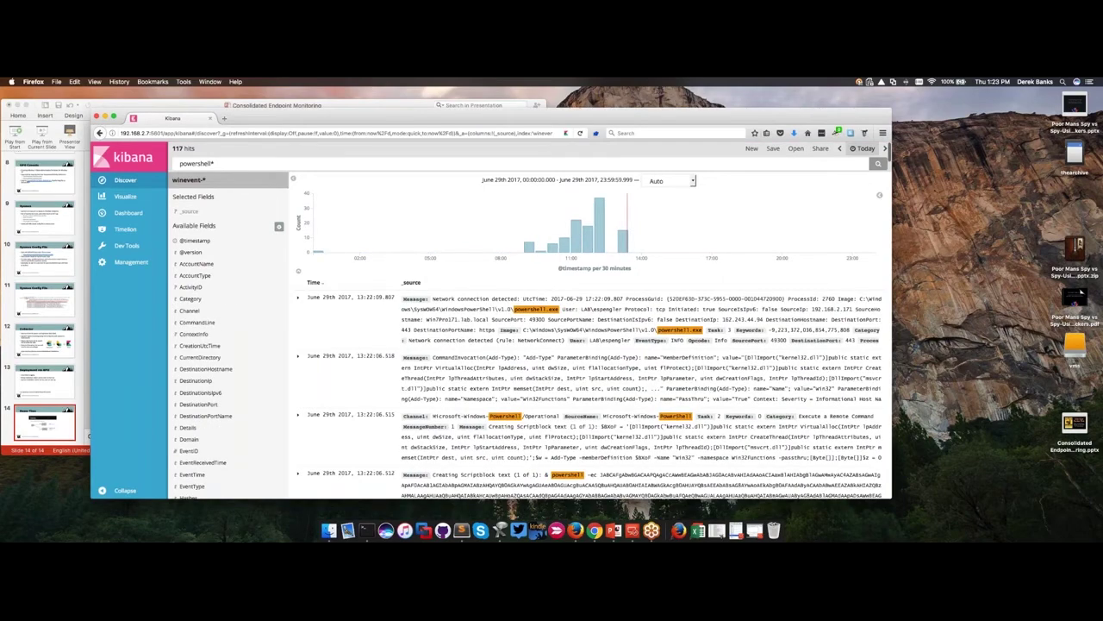
left_click(865, 148)
left_click(446, 178)
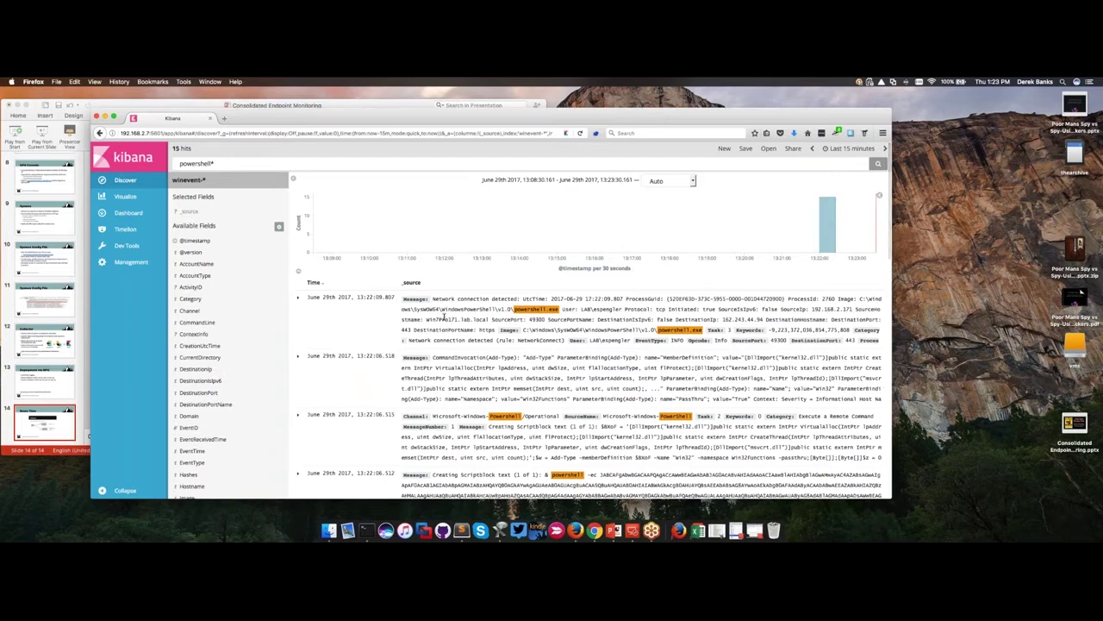
Step: Zoom the page text, widen the window, and scroll down to the encoded powershell -ec event
key("super+plus")
key("super+plus")
key("super+plus")
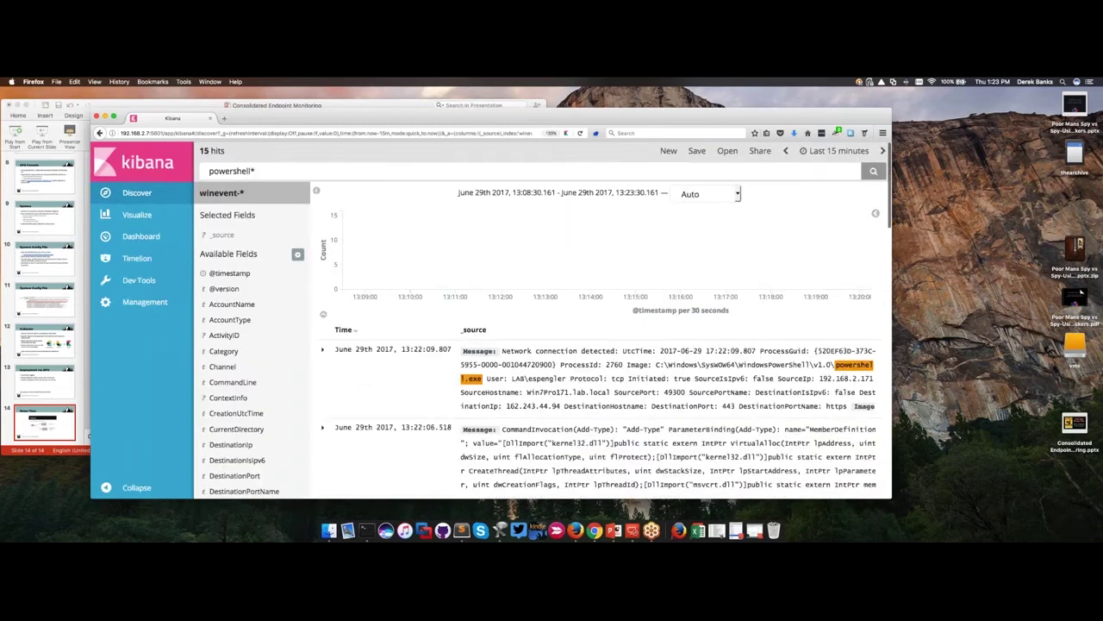
scroll(543, 345, "down", 2)
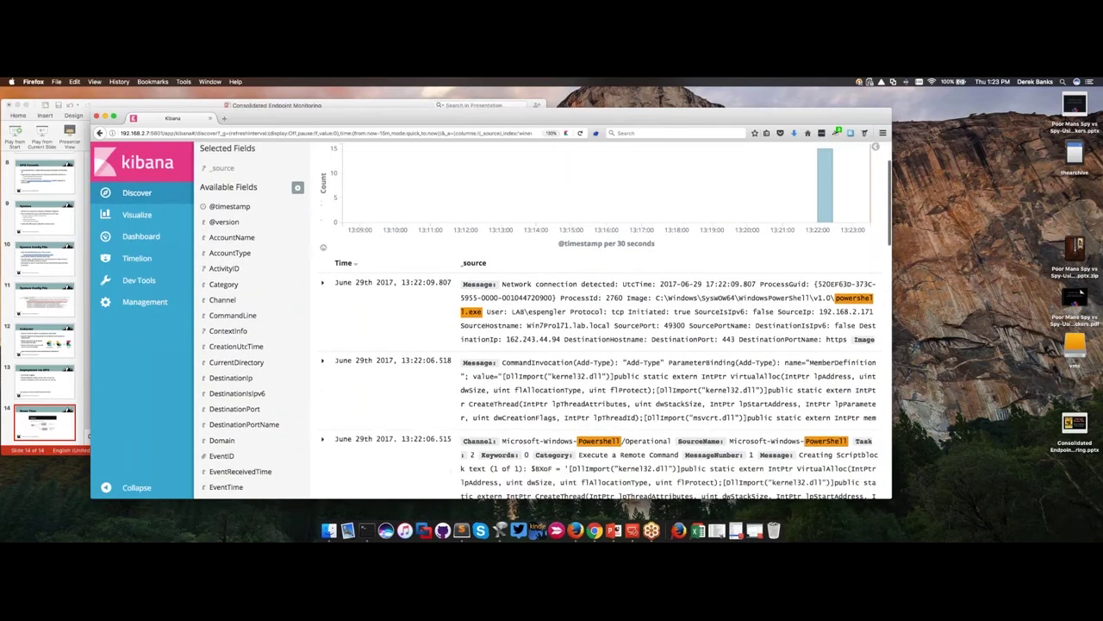
left_click_drag(893, 499, 930, 513)
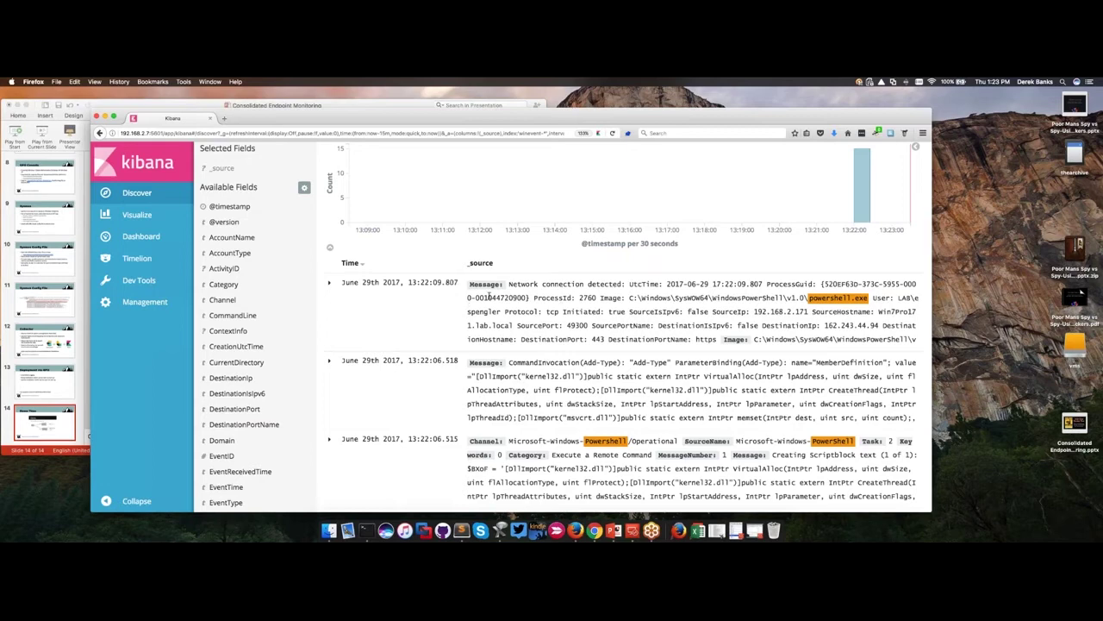
scroll(488, 295, "down", 1)
scroll(566, 328, "down", 2)
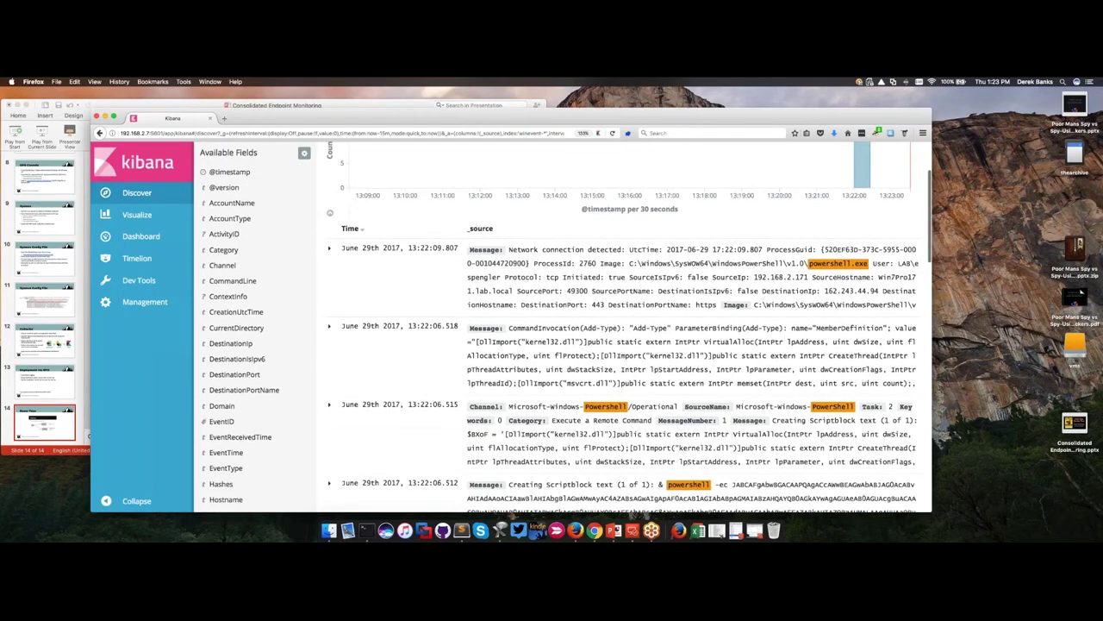
scroll(603, 327, "down", 4)
scroll(567, 327, "down", 2)
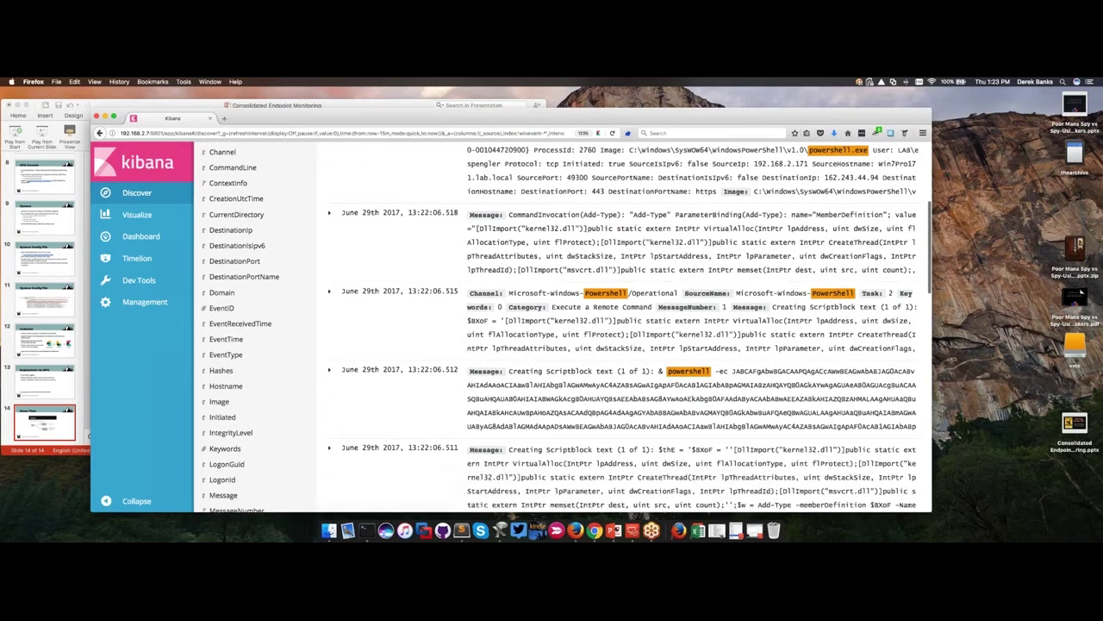
scroll(590, 364, "down", 2)
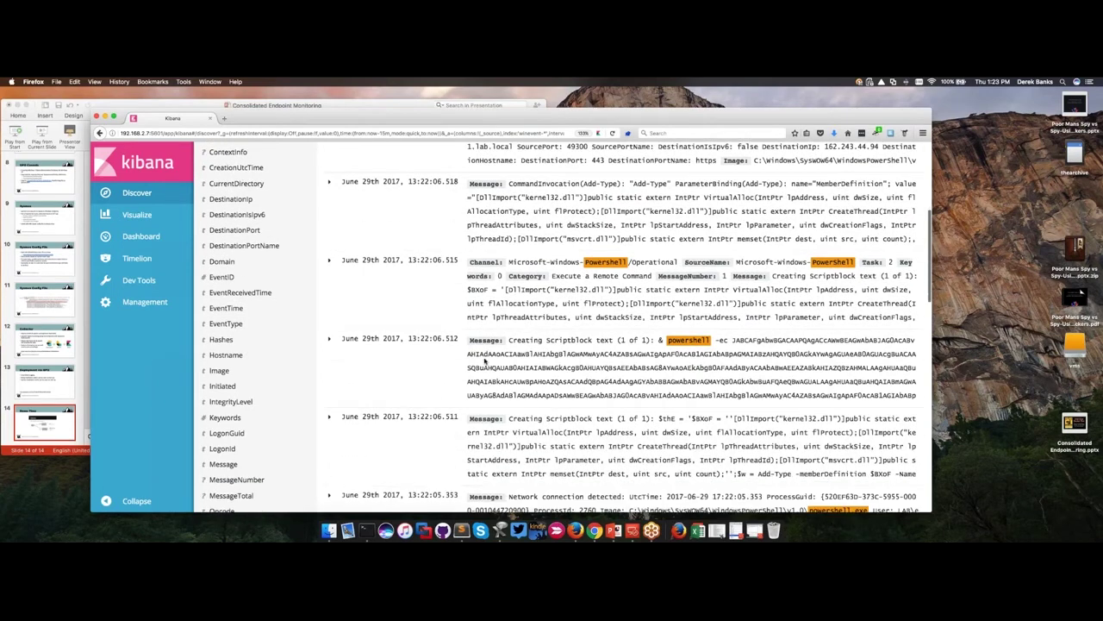
scroll(485, 363, "down", 1)
scroll(534, 345, "down", 1)
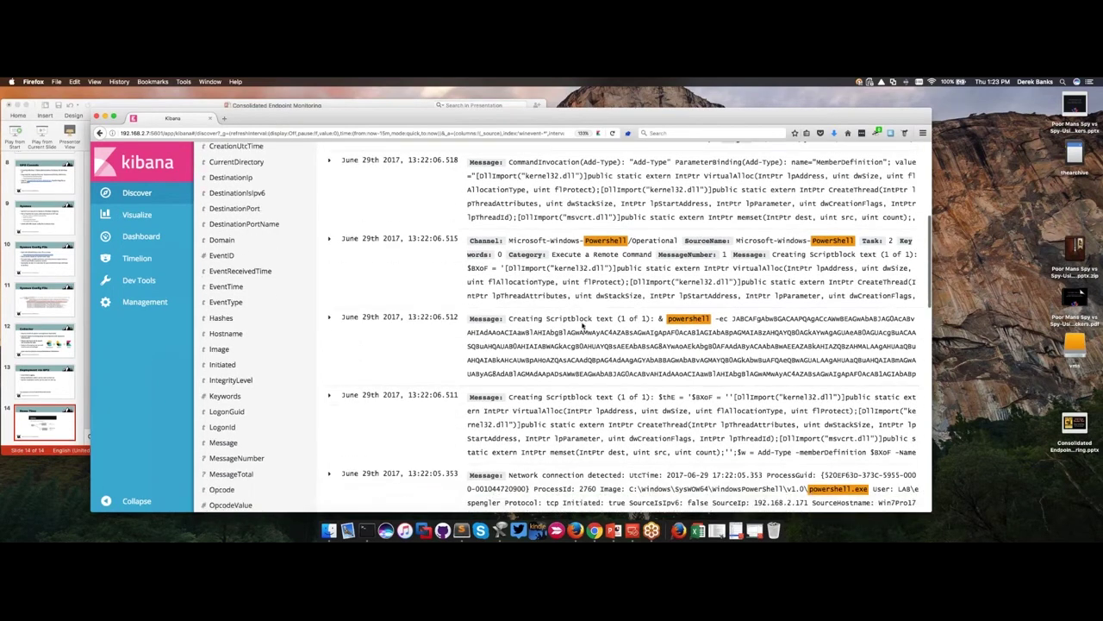
Step: Expand the 13:22:06.512 event and read down through its Message and ScriptBlockText fields
left_click(582, 325)
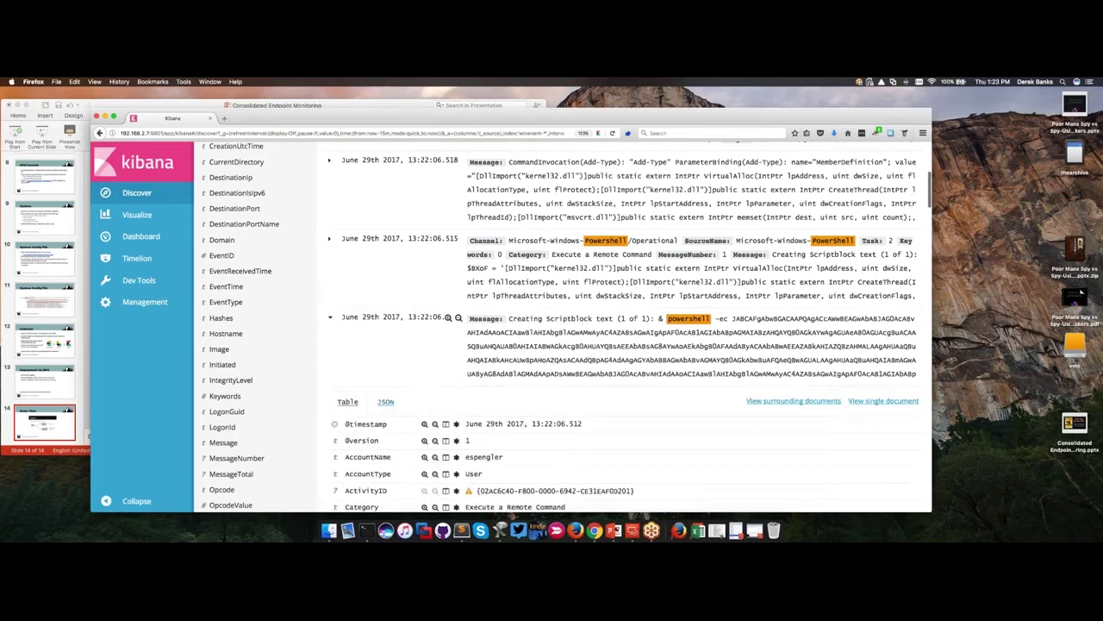
scroll(603, 344, "down", 4)
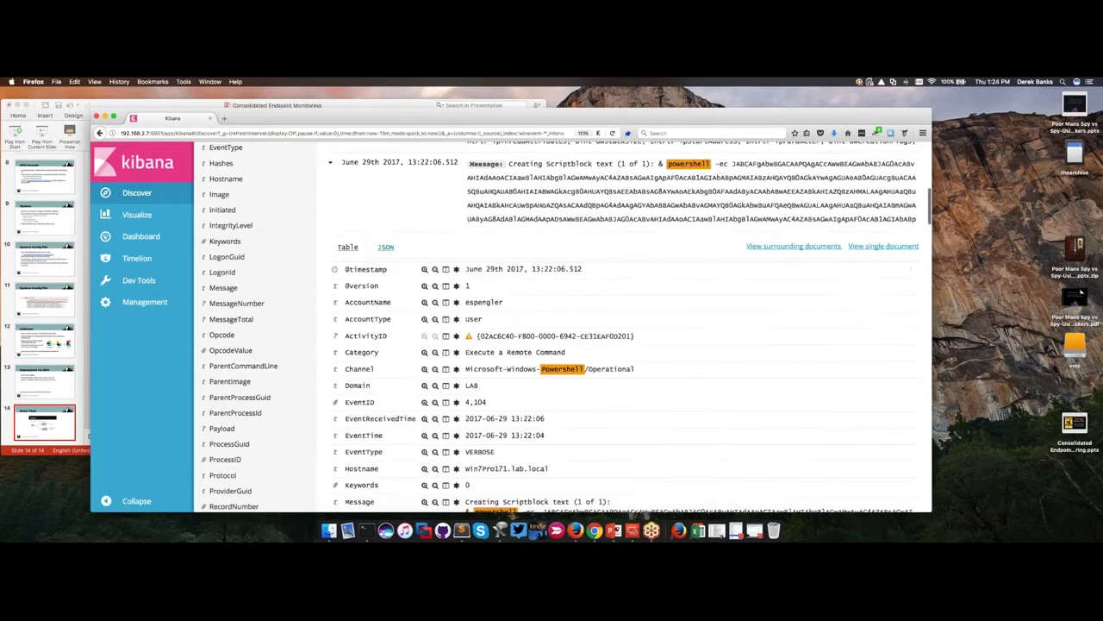
scroll(603, 345, "down", 3)
scroll(552, 327, "down", 4)
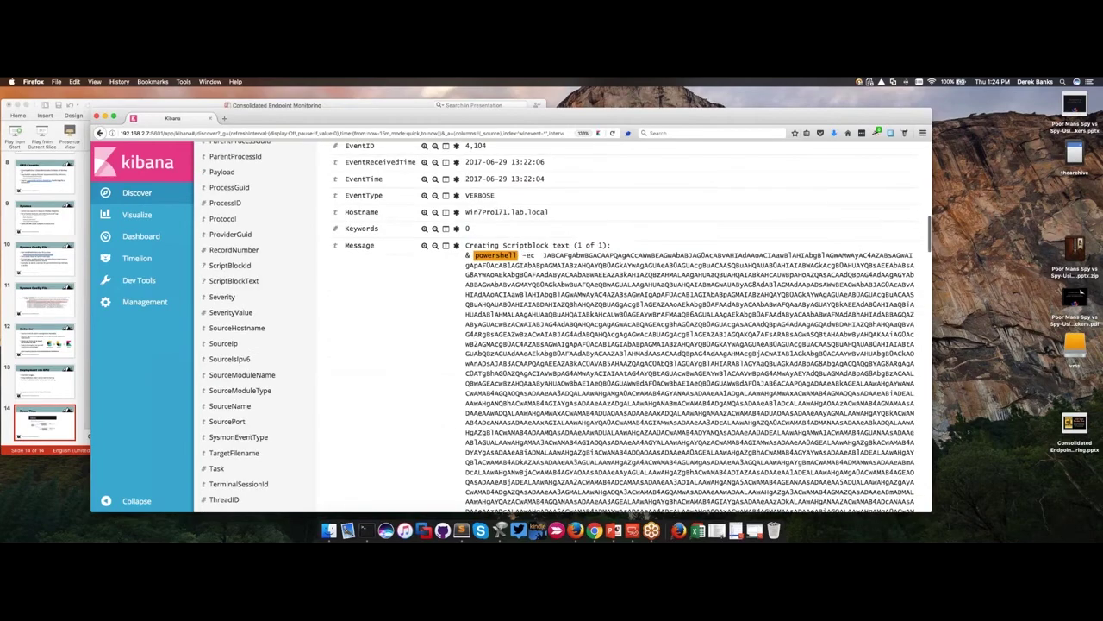
scroll(551, 327, "down", 2)
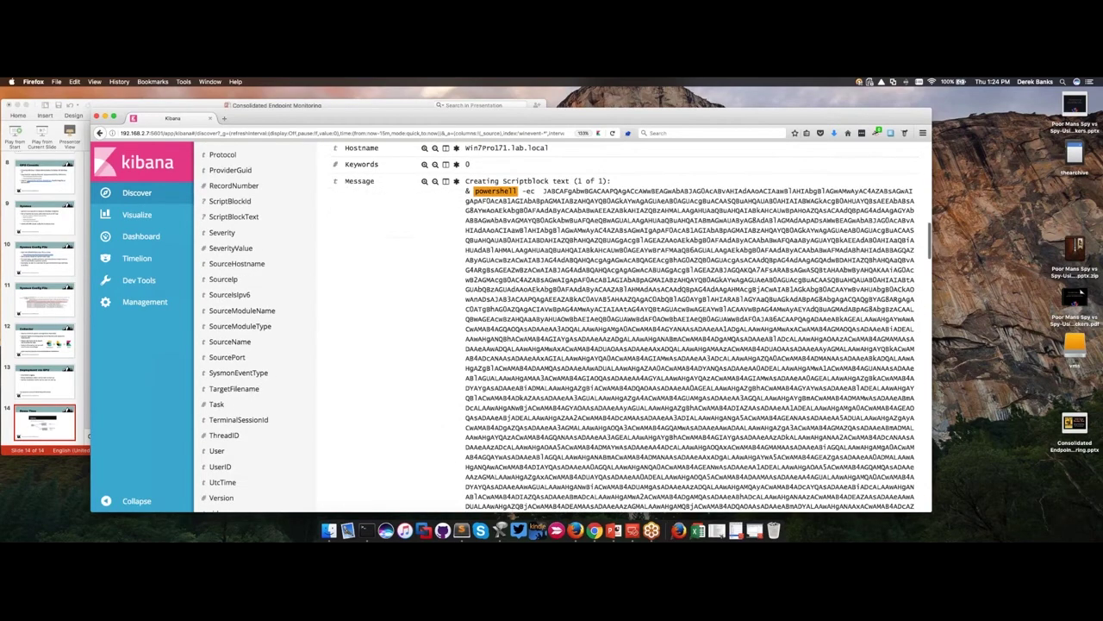
scroll(552, 328, "down", 5)
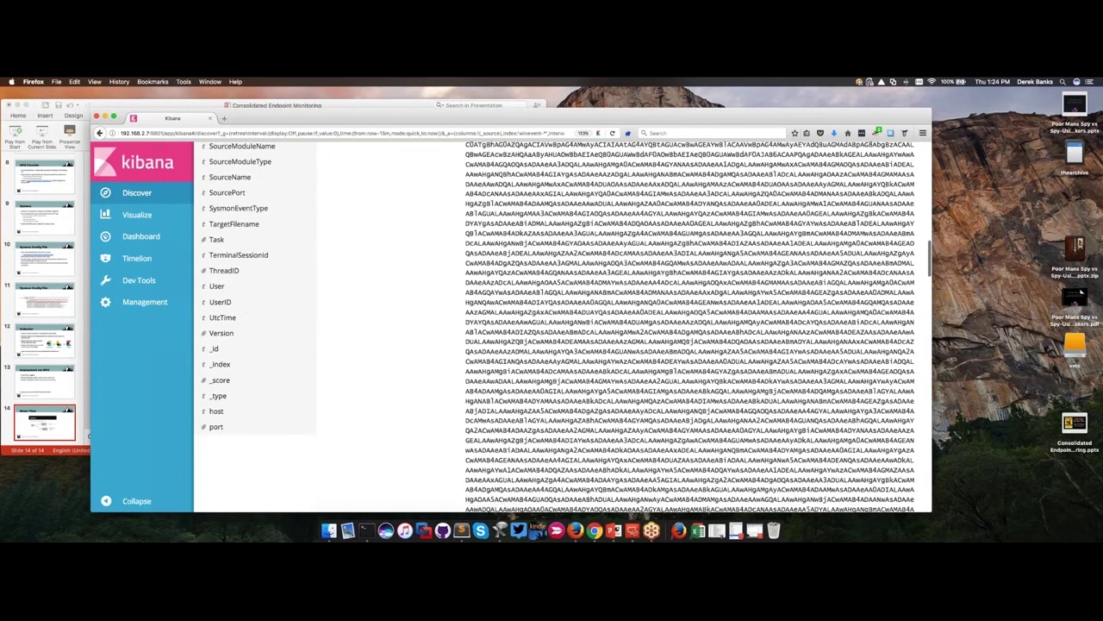
scroll(552, 327, "down", 6)
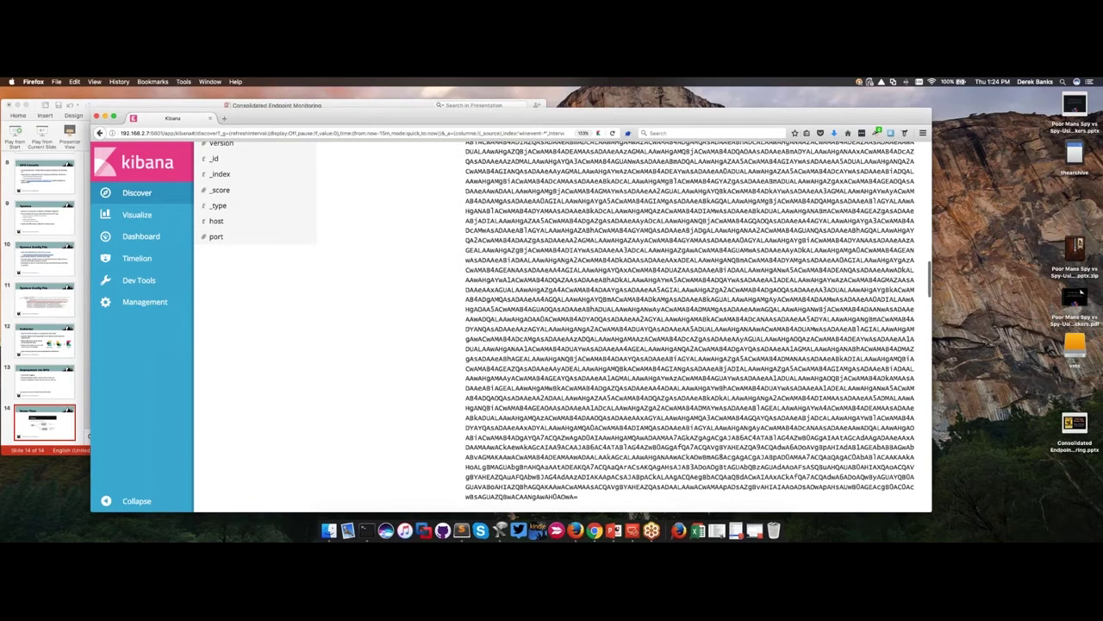
scroll(555, 328, "down", 1)
scroll(556, 328, "down", 2)
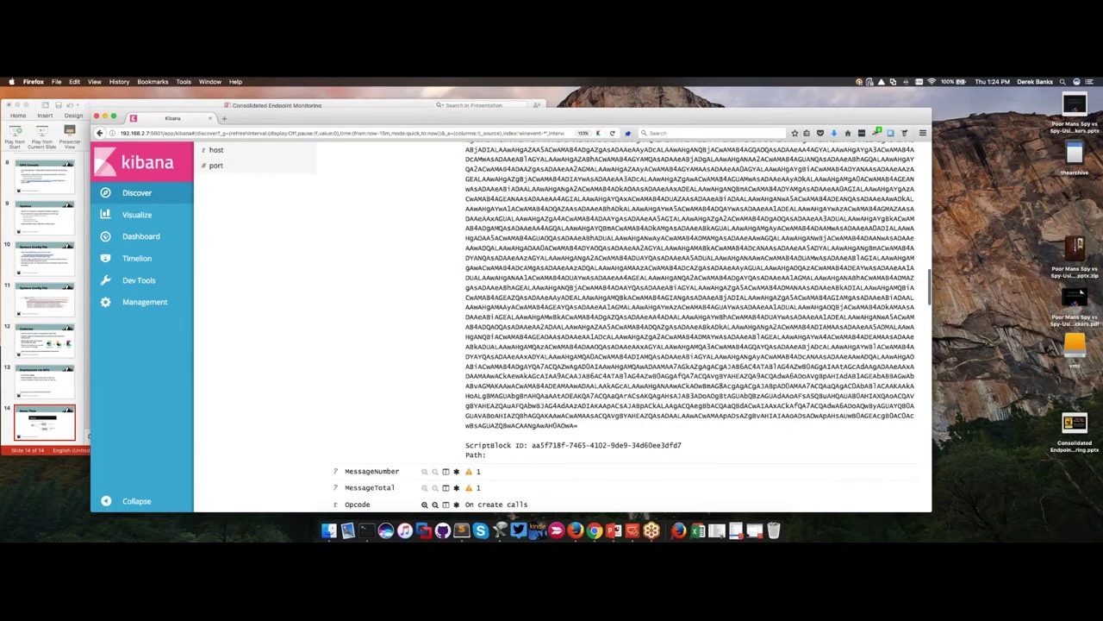
scroll(555, 328, "down", 10)
scroll(555, 328, "down", 4)
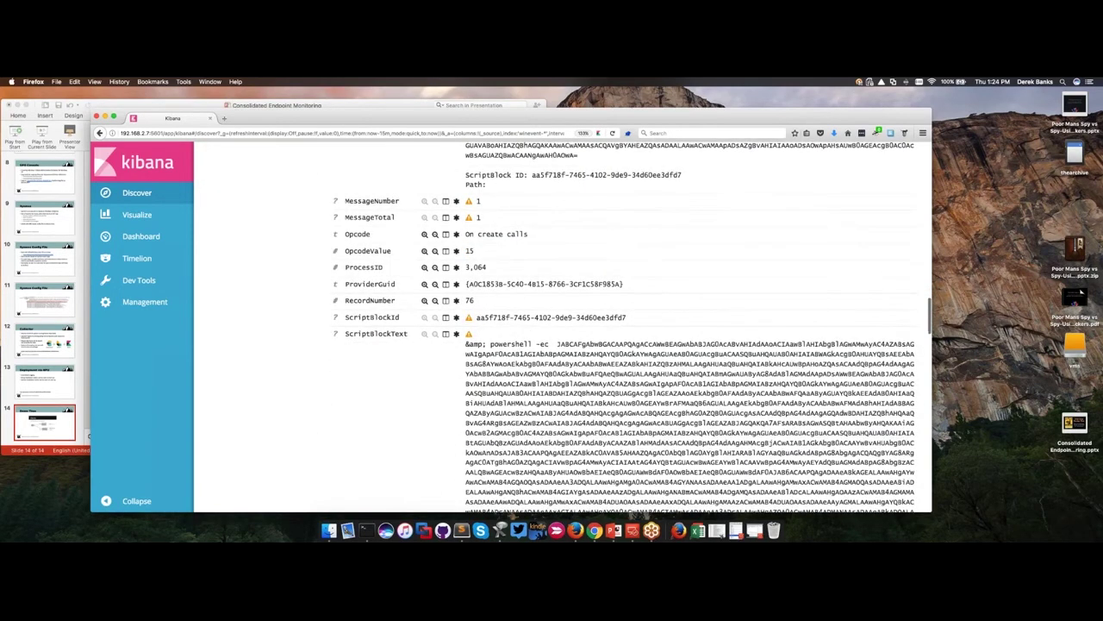
scroll(555, 327, "down", 1)
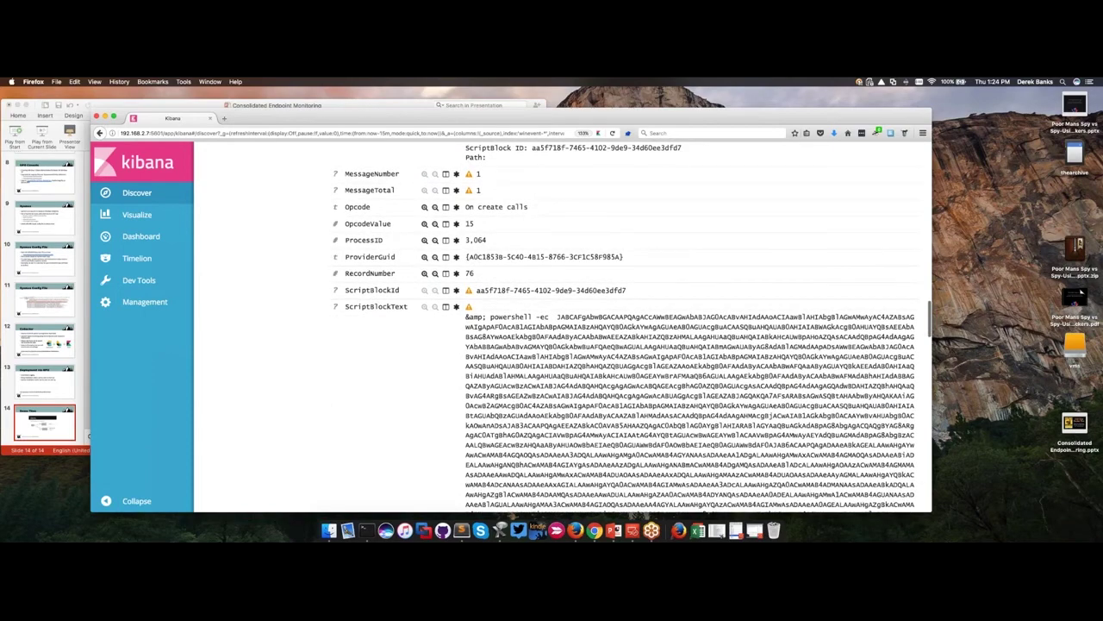
scroll(555, 328, "down", 9)
Step: Review the expanded fields again, then expand the 13:22:06.515 WARNING scriptblock event
scroll(555, 328, "up", 12)
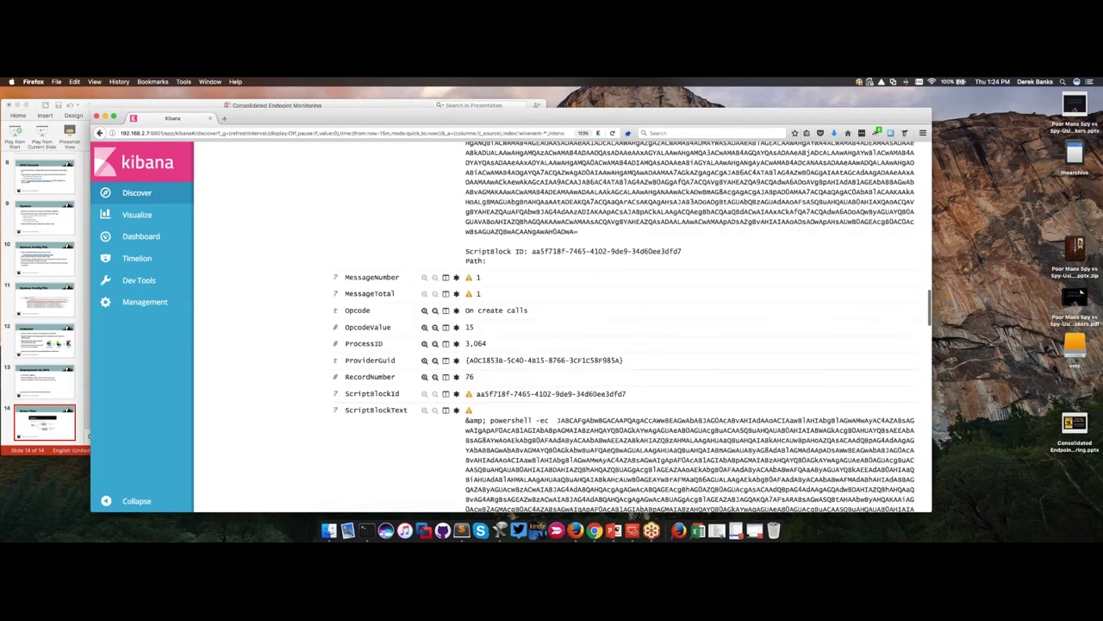
scroll(556, 327, "up", 9)
scroll(555, 328, "up", 15)
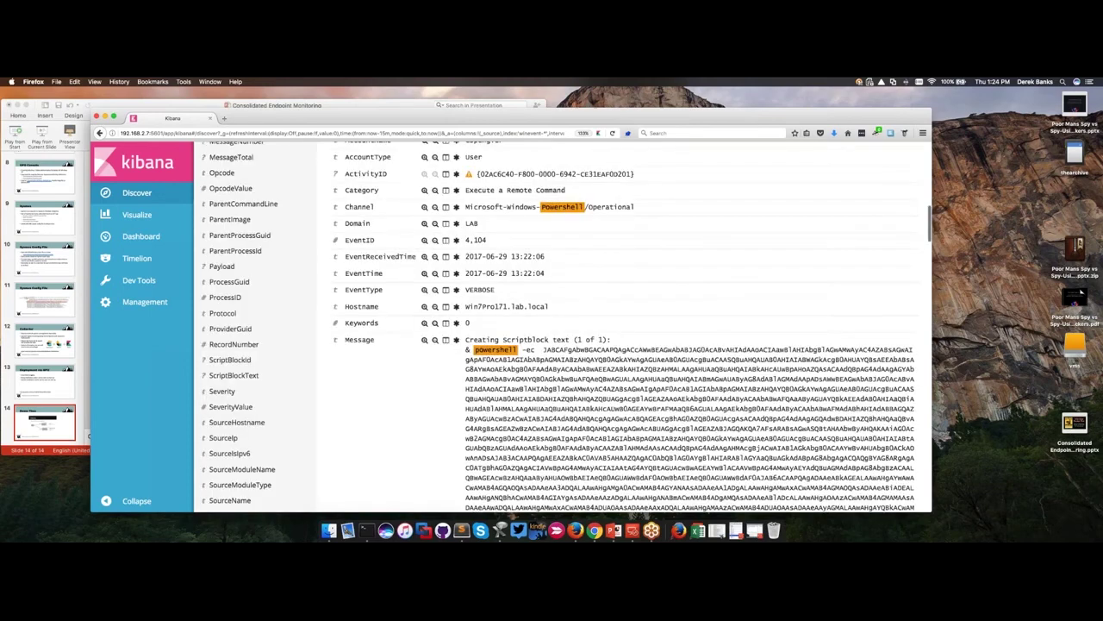
scroll(555, 327, "up", 11)
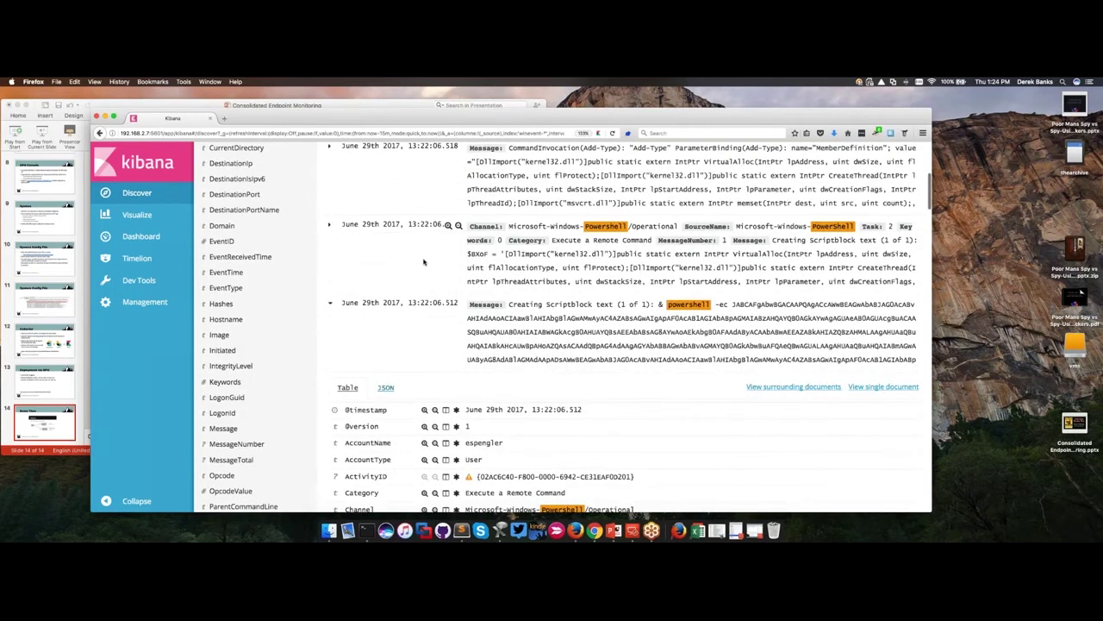
scroll(423, 261, "down", 1)
scroll(440, 267, "down", 1)
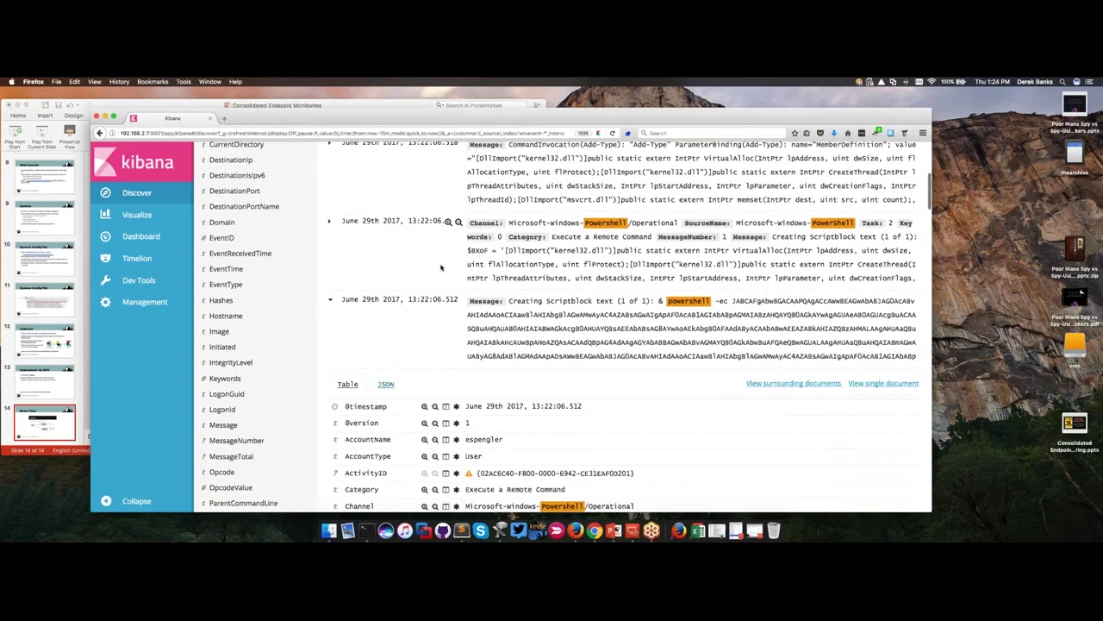
scroll(441, 267, "up", 2)
scroll(464, 340, "up", 3)
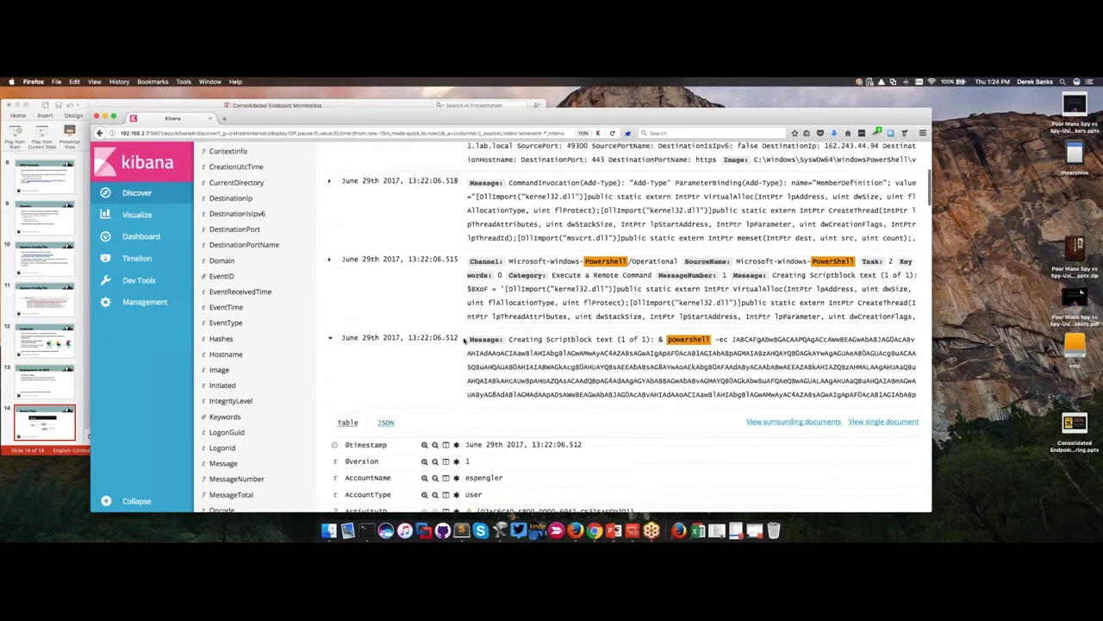
scroll(464, 340, "up", 1)
scroll(566, 326, "up", 5)
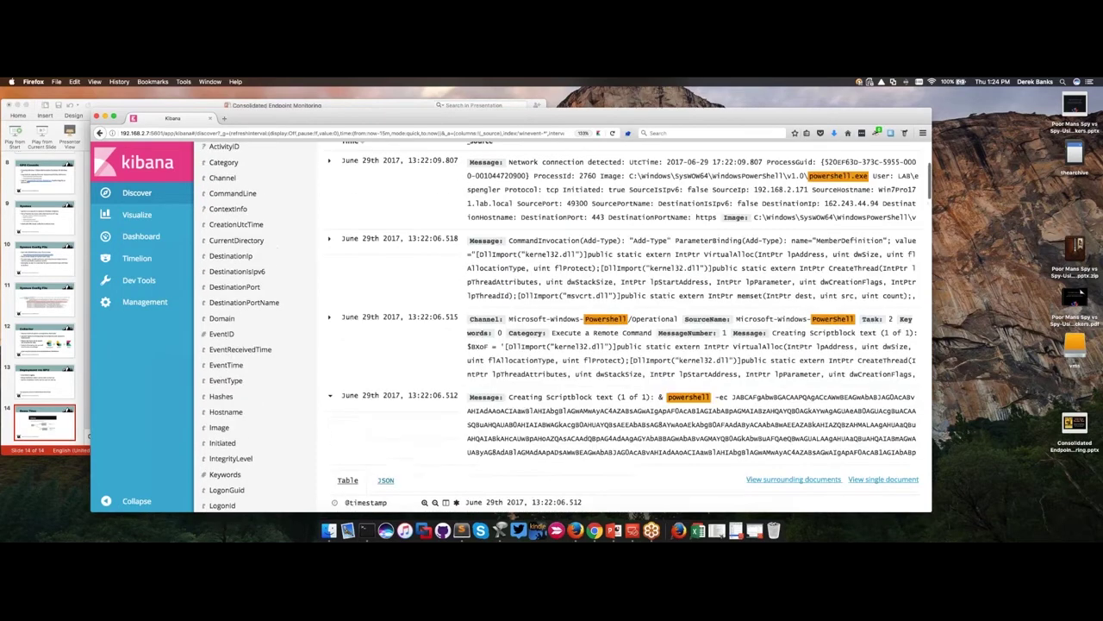
scroll(560, 325, "up", 1)
scroll(559, 328, "down", 2)
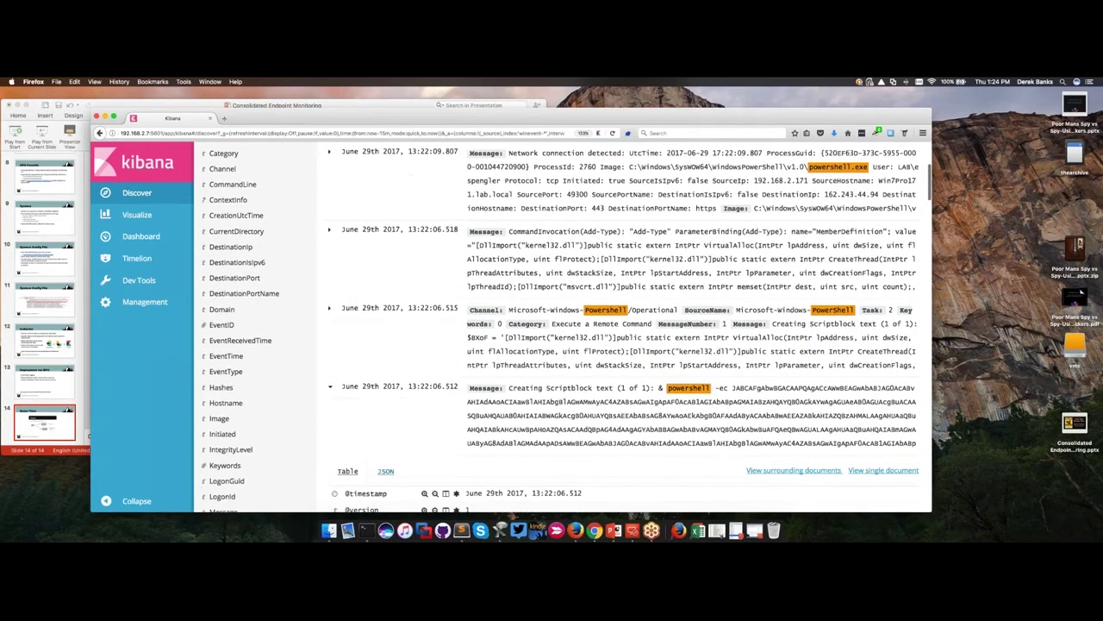
left_click(329, 307)
Step: Read the 13:22:06.515 Message with the decoded shellcode byte array, then return to the result list
scroll(621, 328, "down", 5)
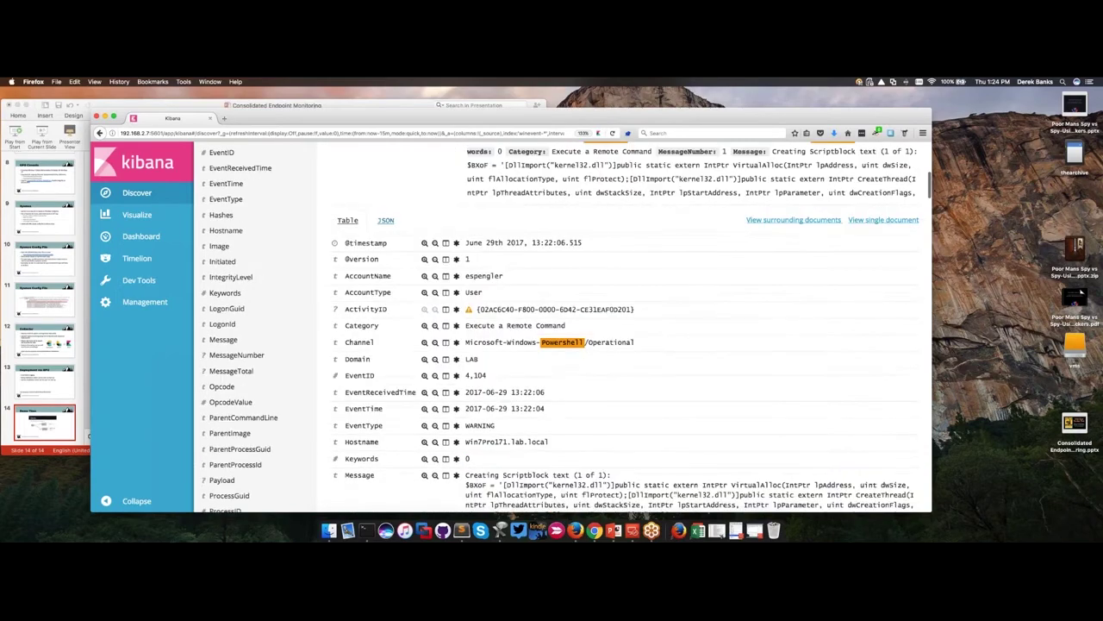
scroll(621, 328, "down", 4)
scroll(620, 327, "down", 3)
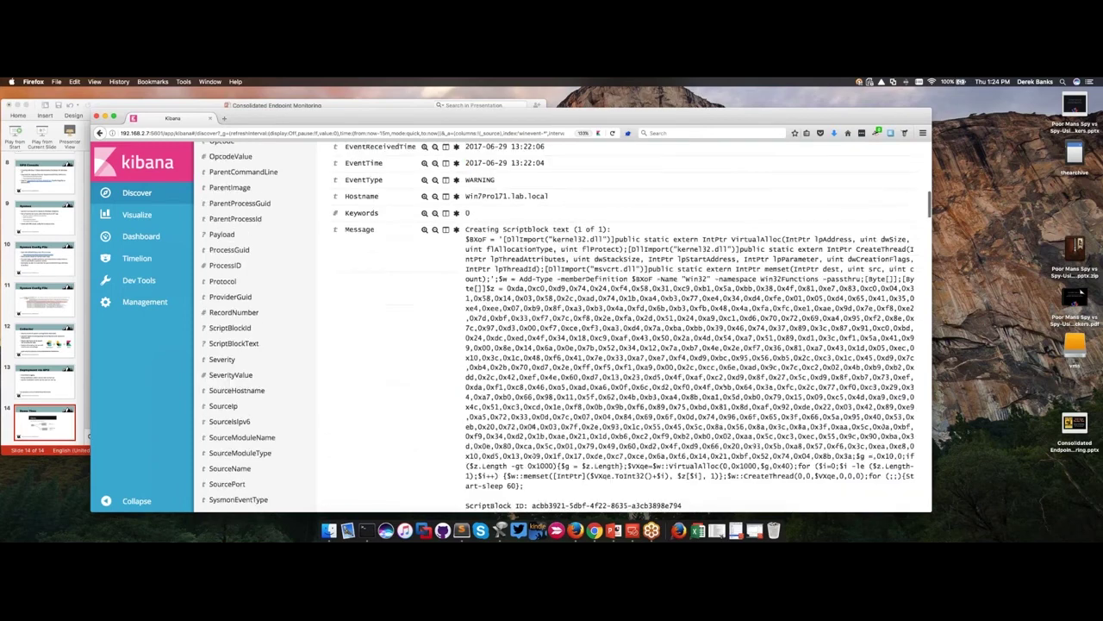
scroll(621, 328, "down", 1)
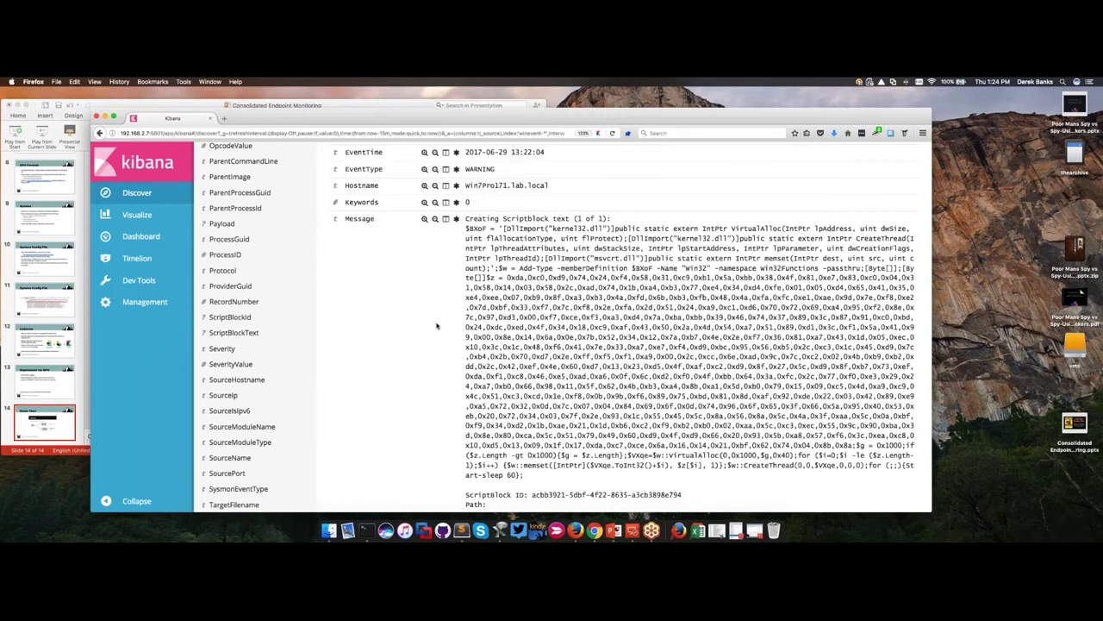
scroll(436, 325, "up", 1)
scroll(436, 326, "up", 10)
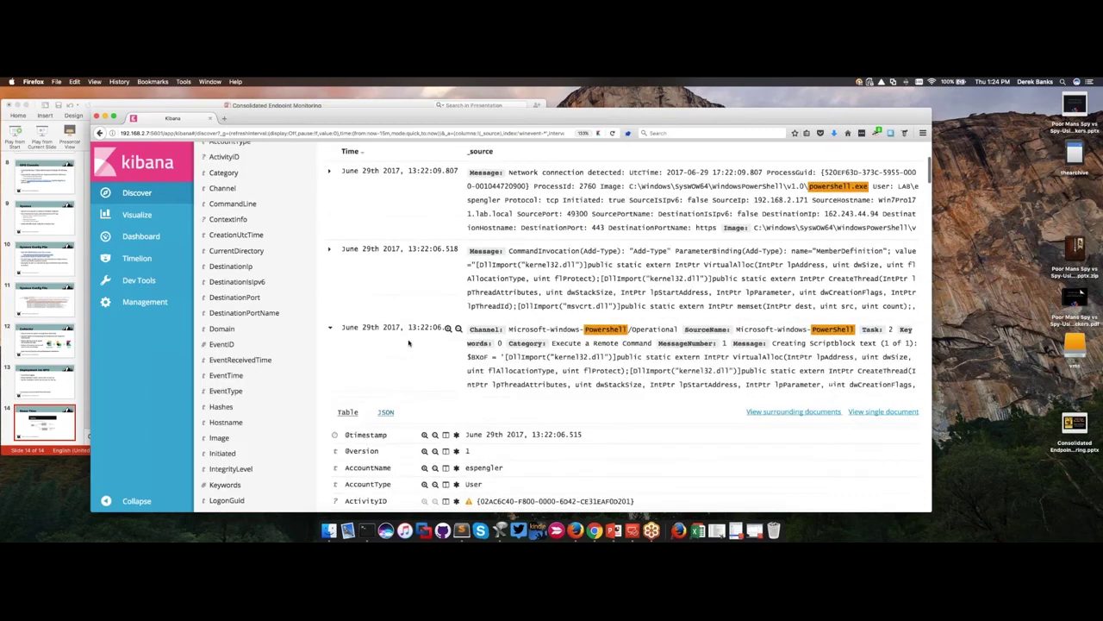
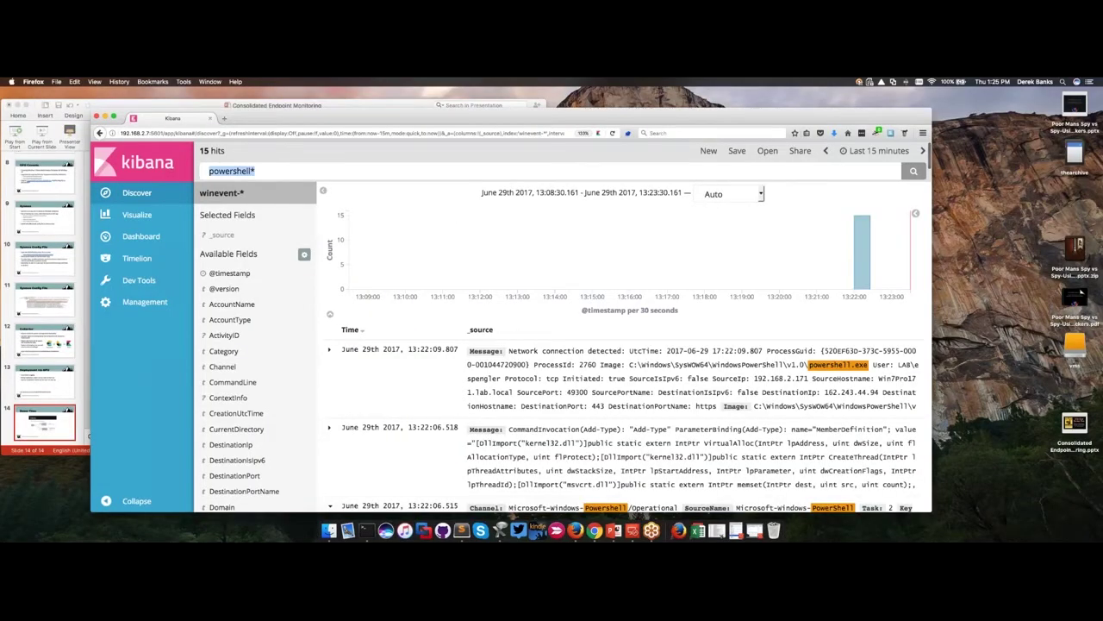
Step: Search Discover for net1*, highlight the 'net1 users /DOMAIN' command line, then switch to Terminal
type("net1*")
key("Return")
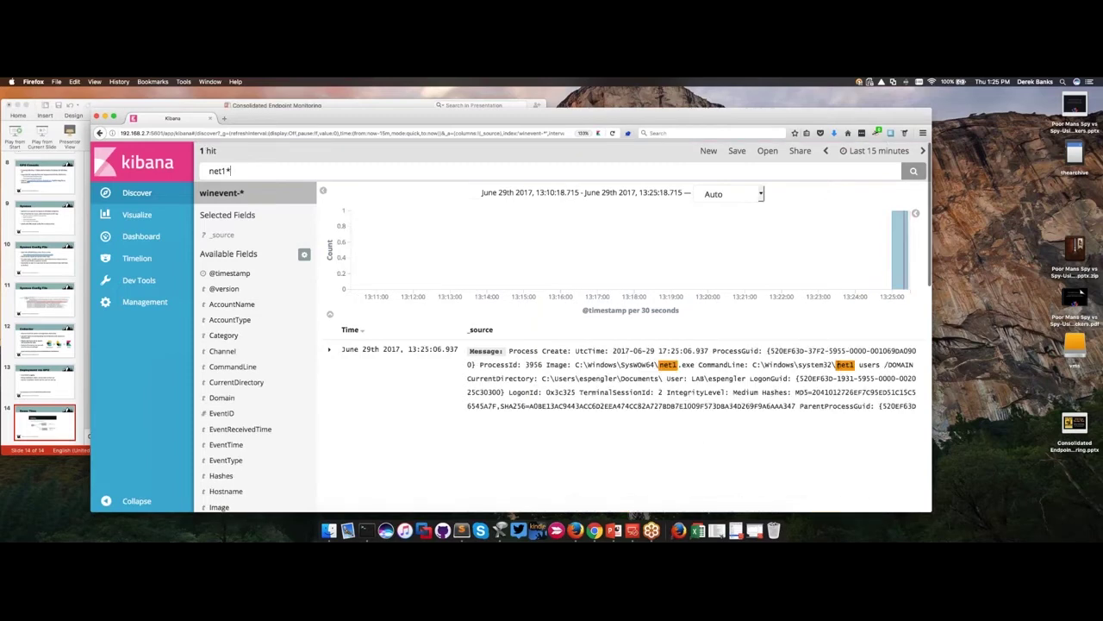
left_click_drag(753, 364, 913, 365)
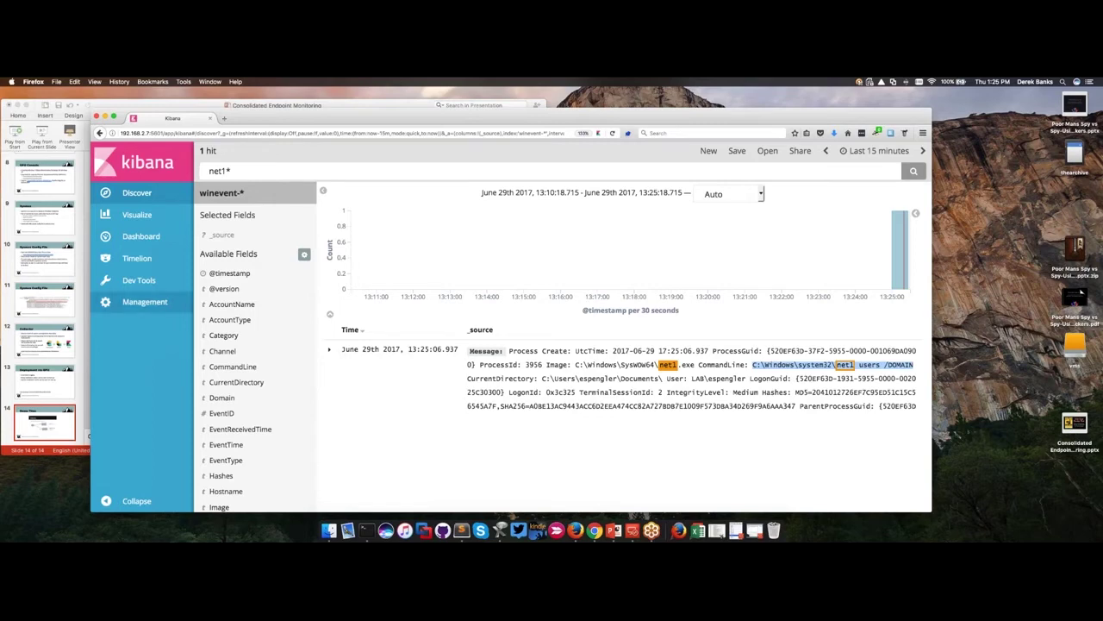
left_click(367, 529)
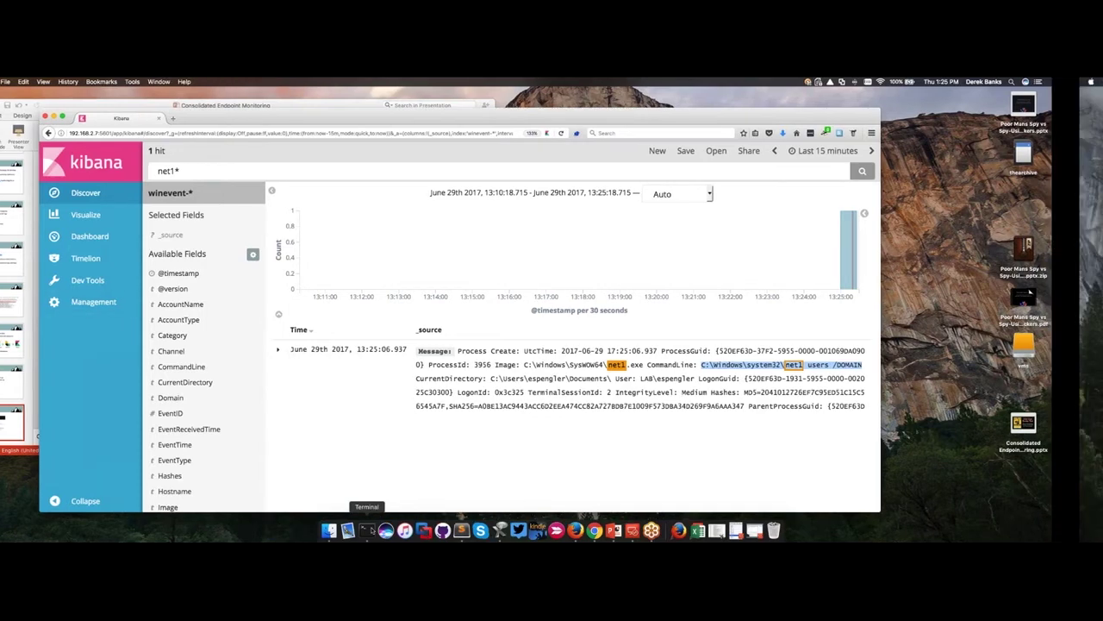
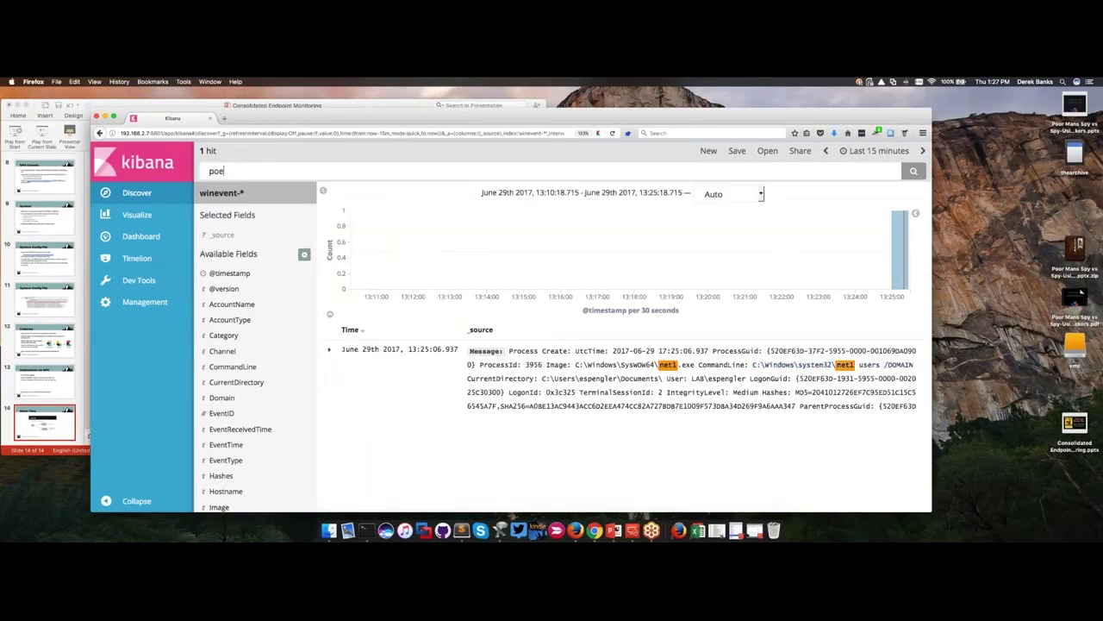
Step: Search the winevent-* events for powershell* using the autocomplete suggestion, returning 32 hits
type("e")
key("BackSpace")
key("BackSpace")
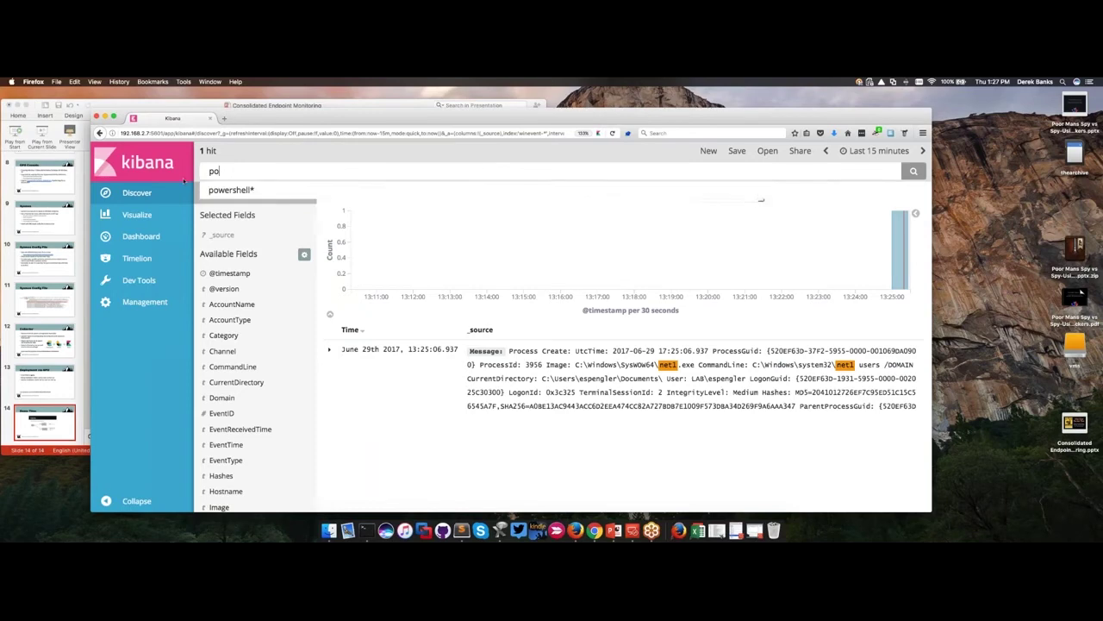
left_click(231, 190)
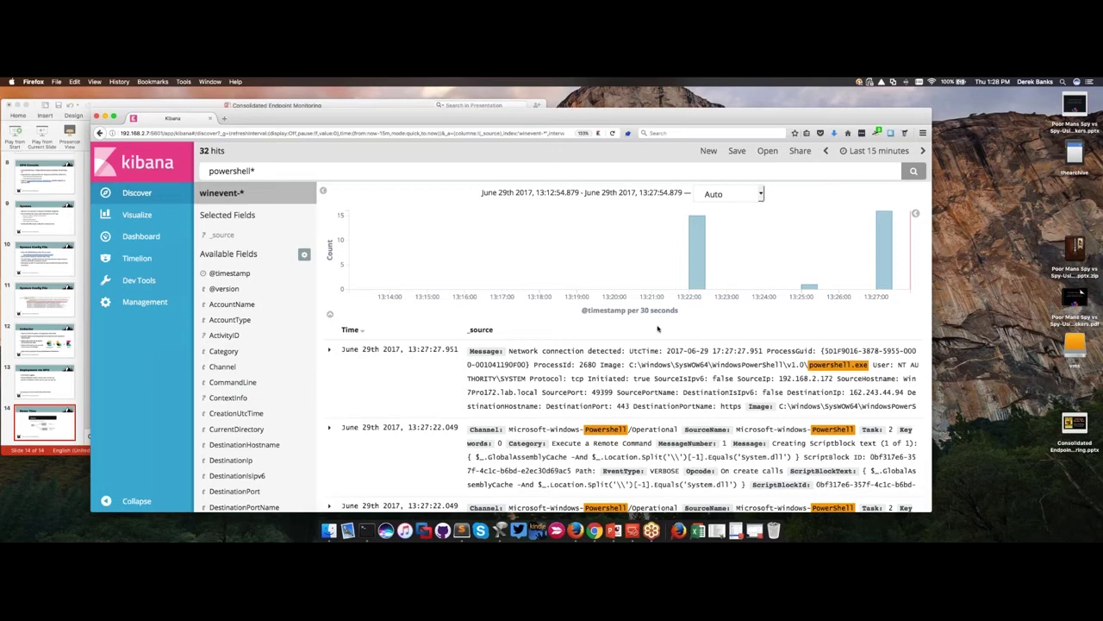
scroll(648, 332, "down", 1)
scroll(649, 331, "down", 2)
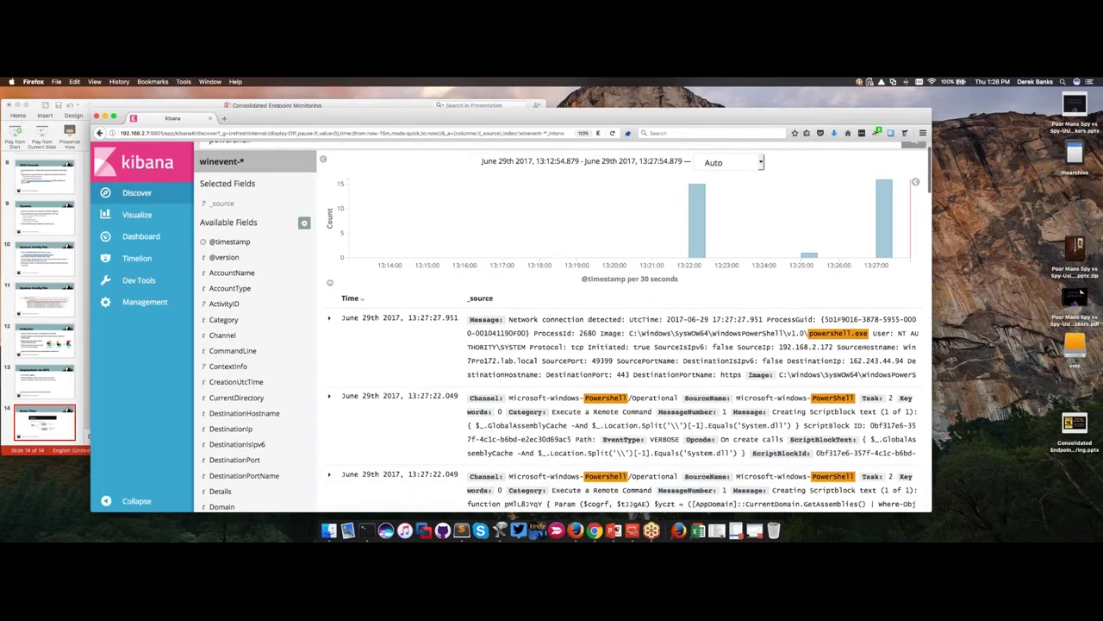
scroll(536, 321, "down", 3)
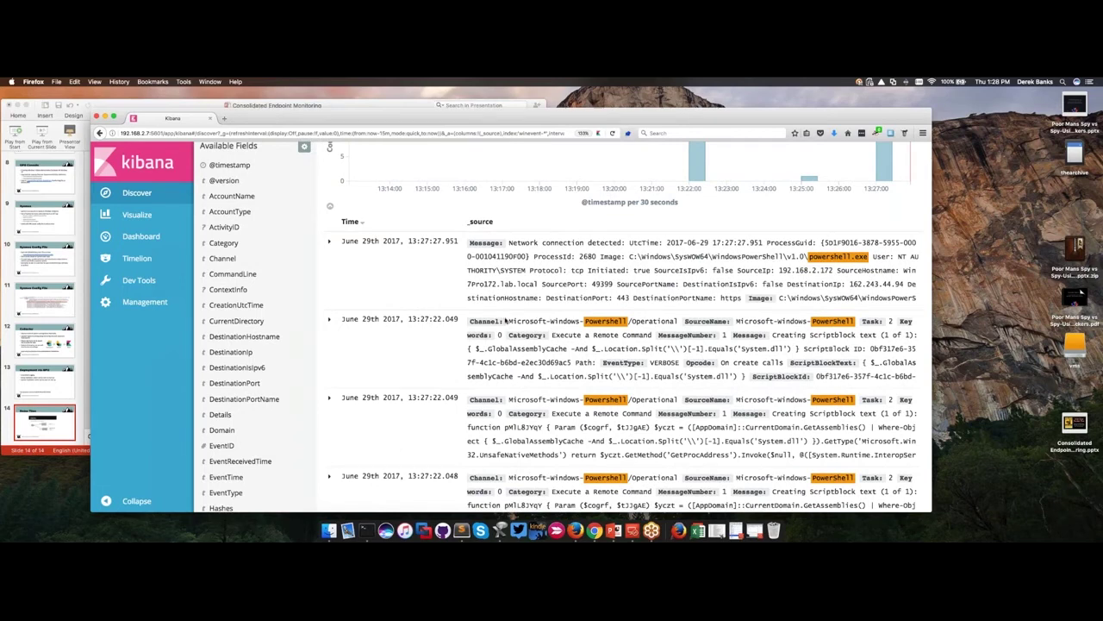
scroll(506, 321, "down", 1)
scroll(506, 319, "down", 5)
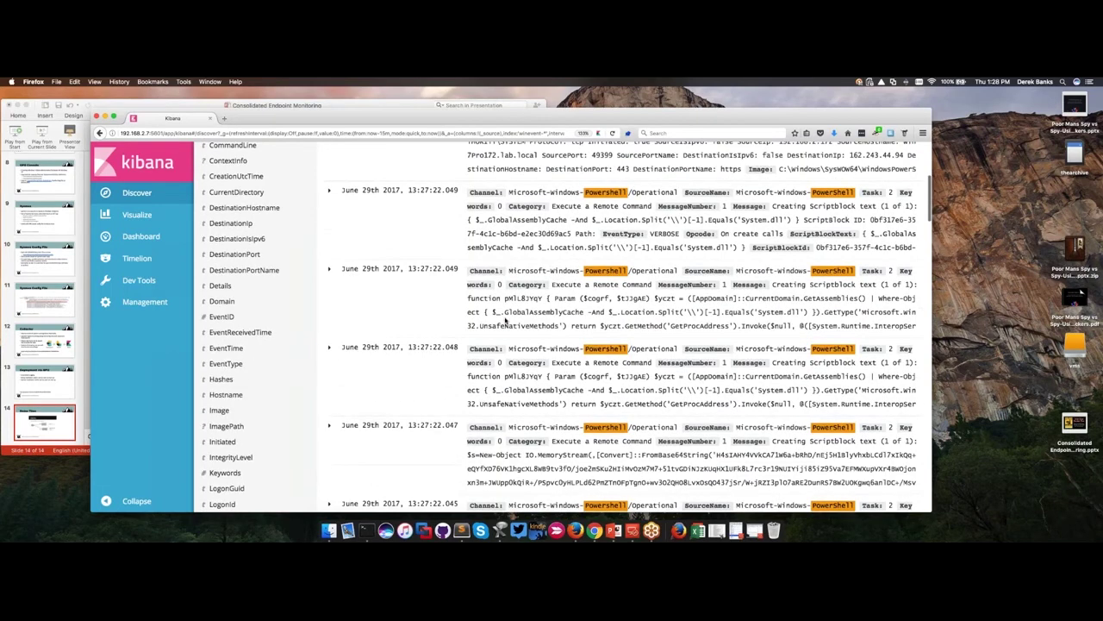
scroll(506, 321, "down", 3)
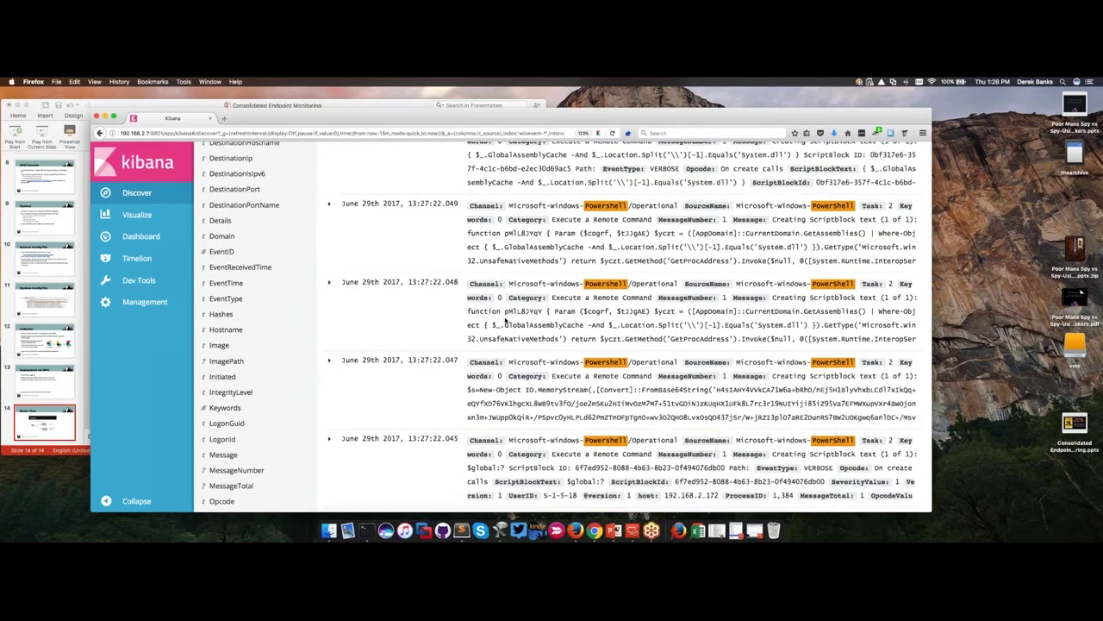
scroll(506, 320, "up", 1)
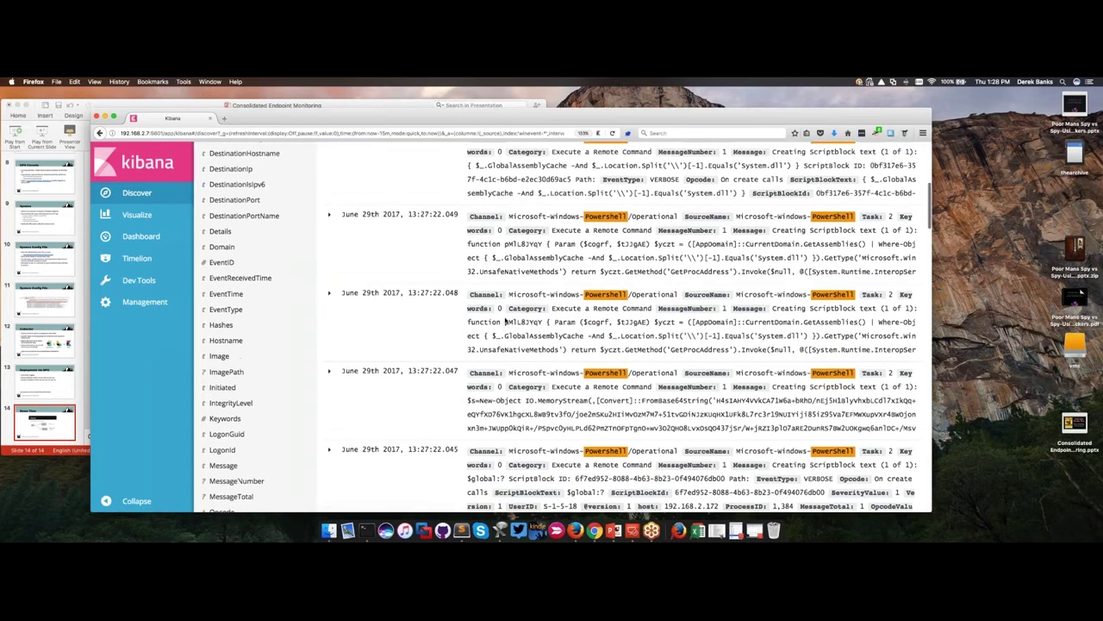
scroll(506, 321, "up", 4)
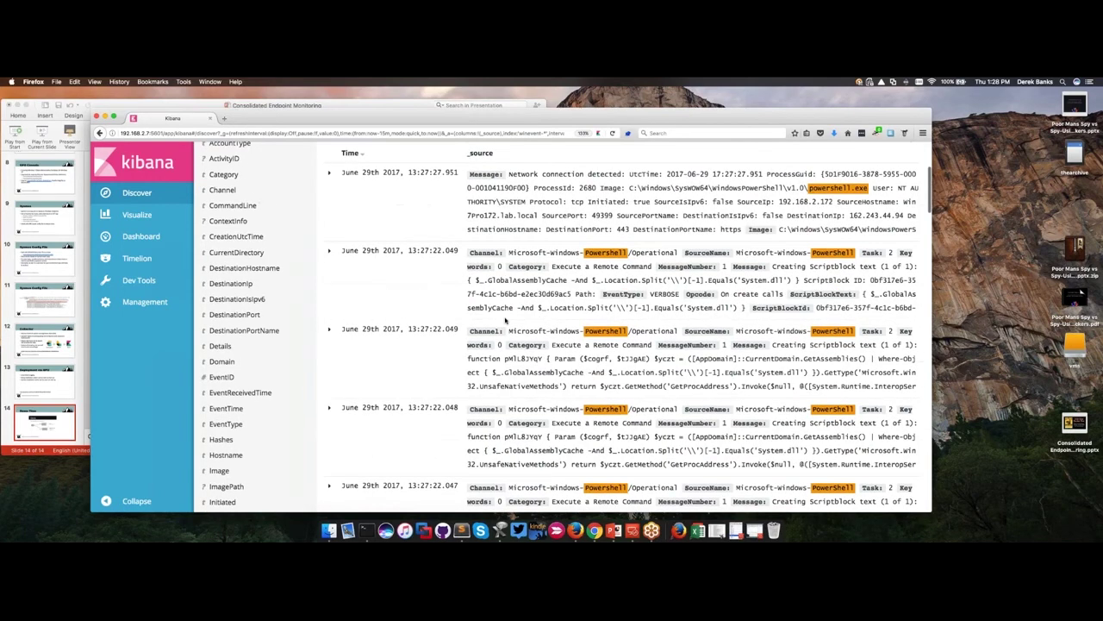
scroll(506, 321, "up", 3)
left_click(506, 321)
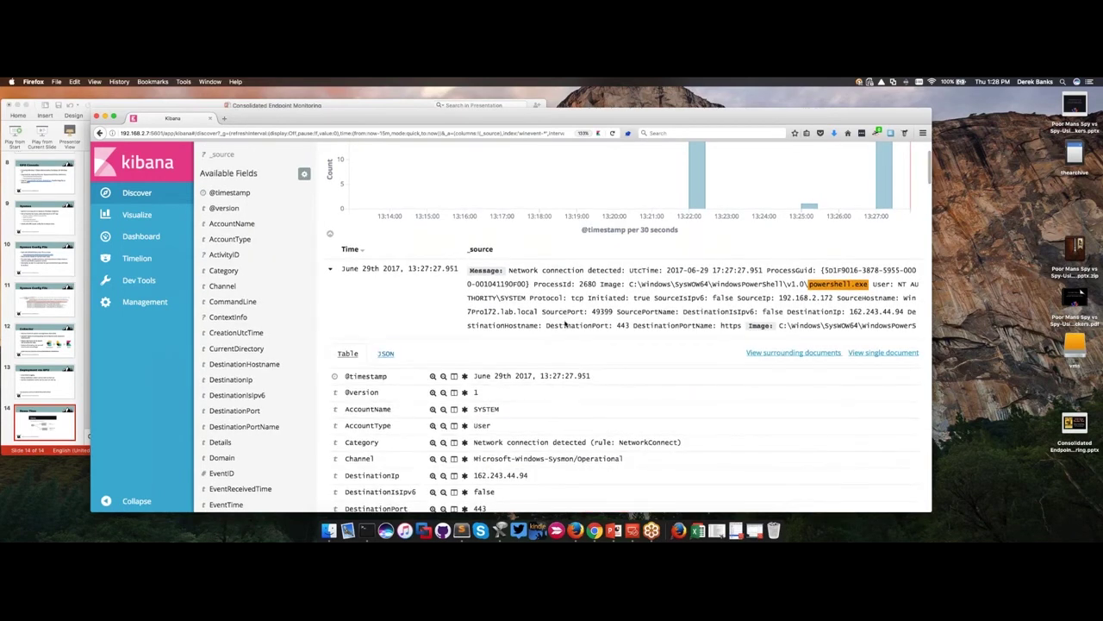
scroll(564, 324, "down", 6)
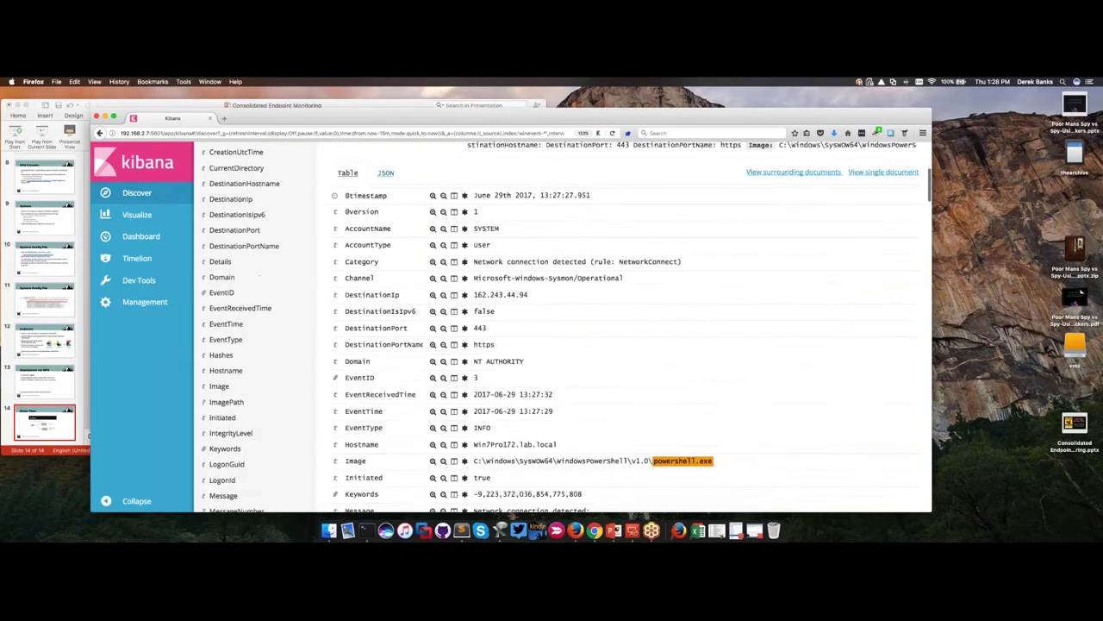
scroll(564, 324, "down", 12)
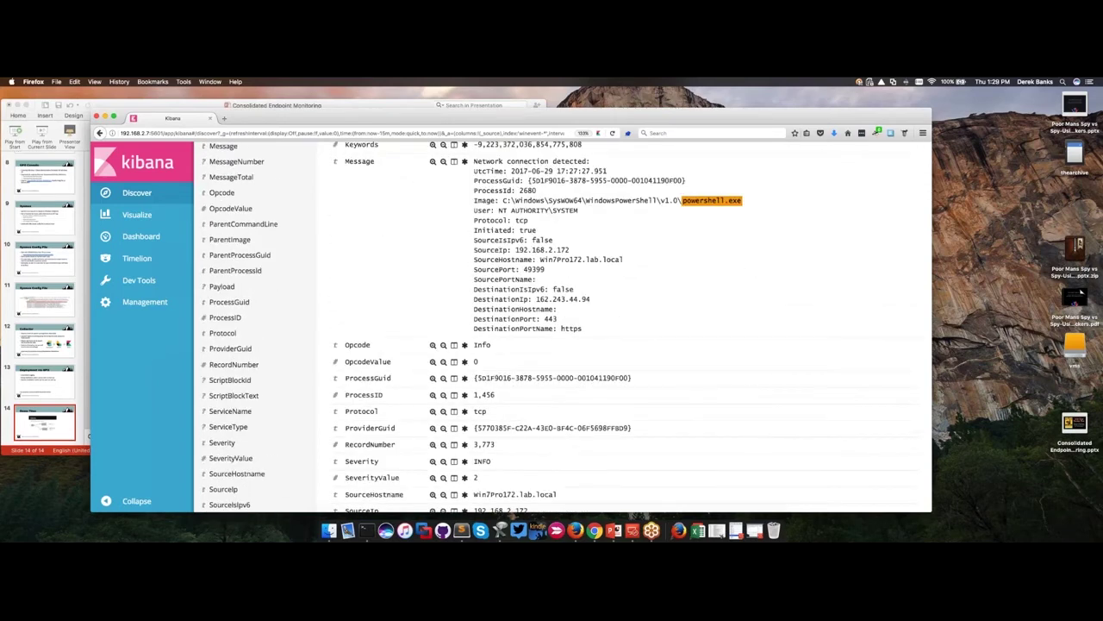
scroll(564, 327, "down", 1)
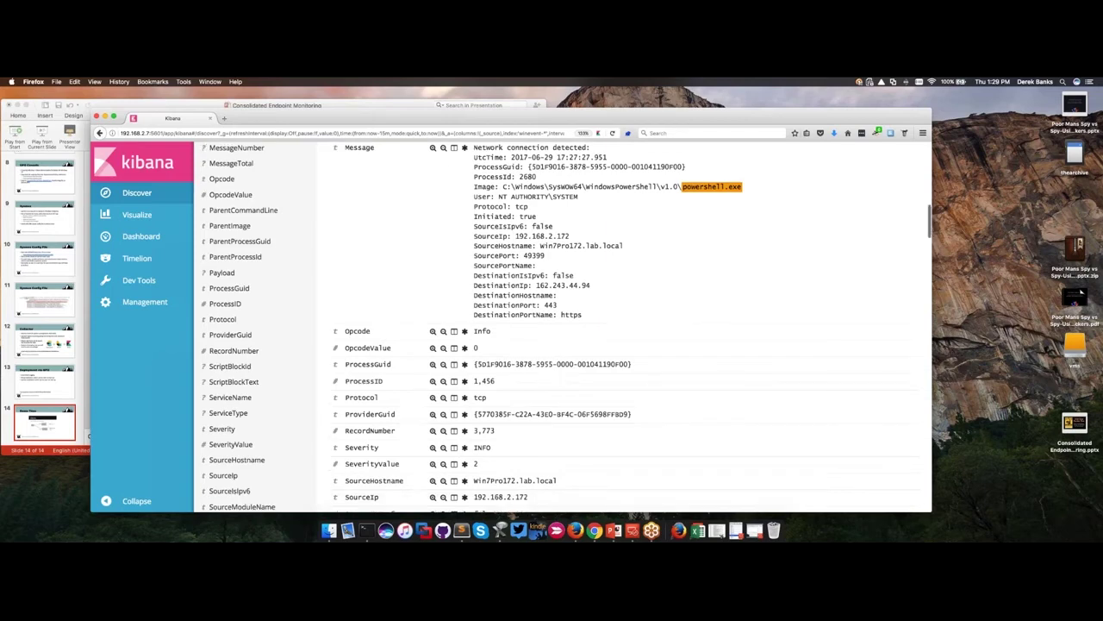
scroll(324, 199, "up", 13)
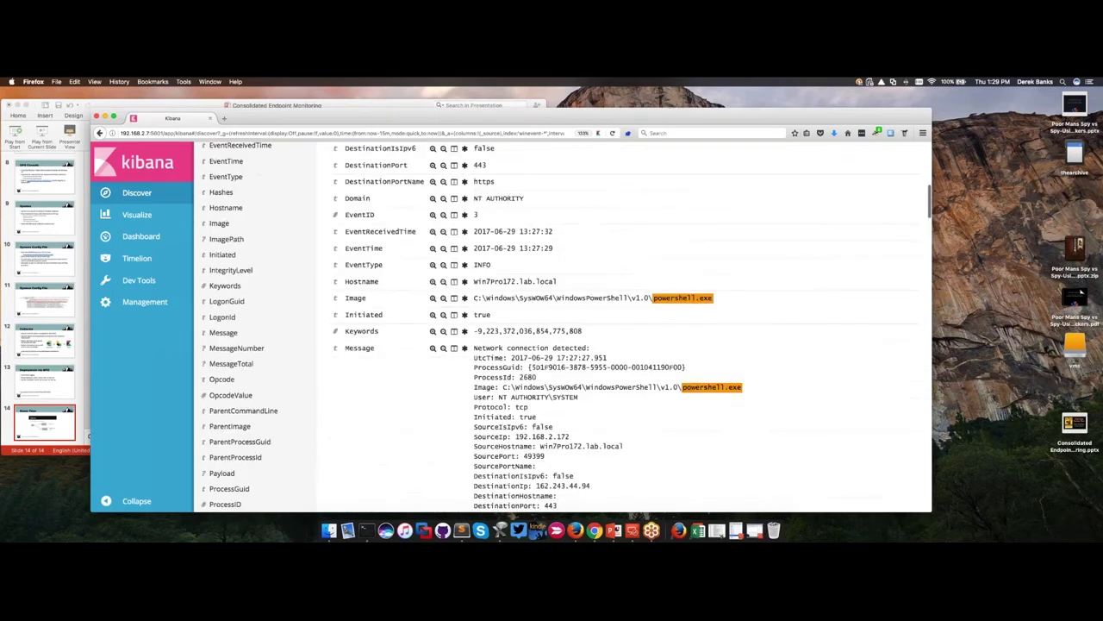
scroll(324, 198, "up", 10)
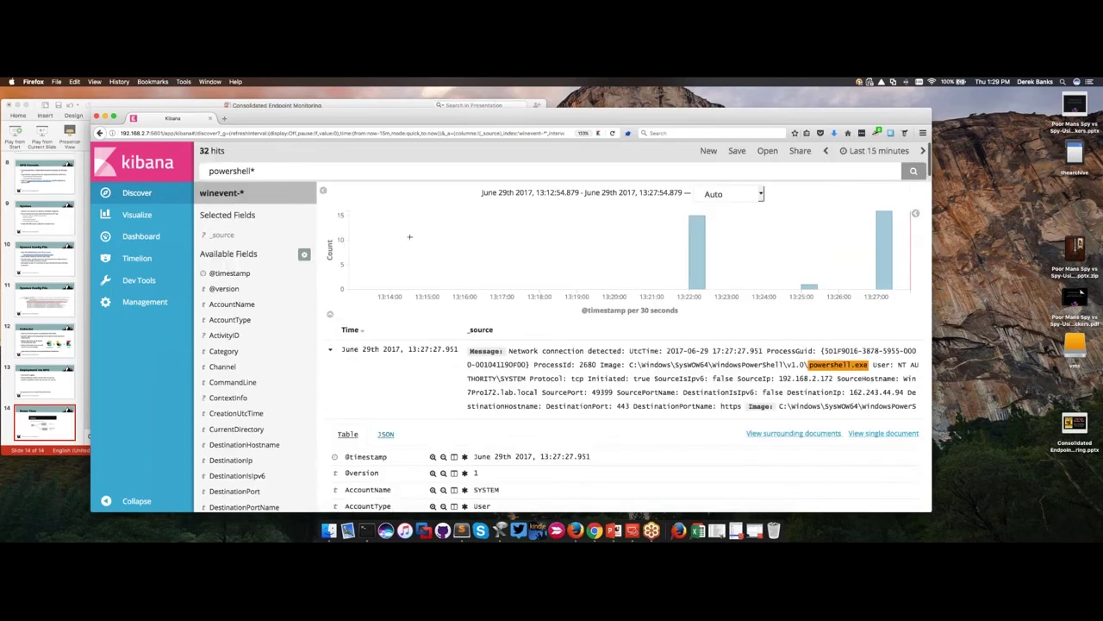
left_click(330, 350)
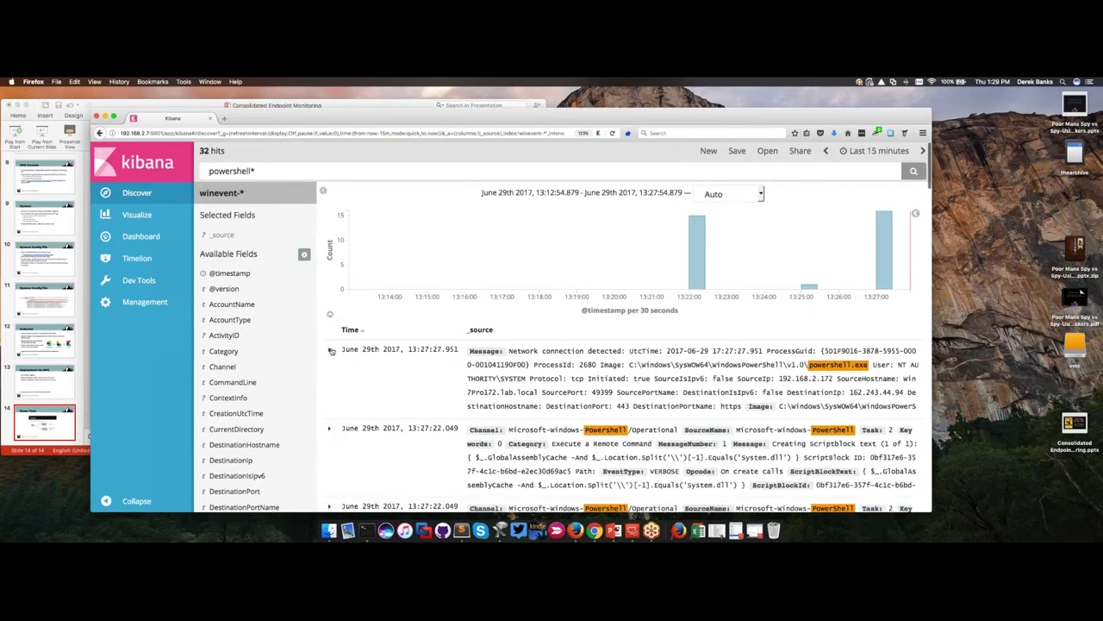
Step: Expand the 13:27:22.047 PowerShell event to inspect its fields
scroll(546, 377, "down", 1)
scroll(546, 377, "down", 3)
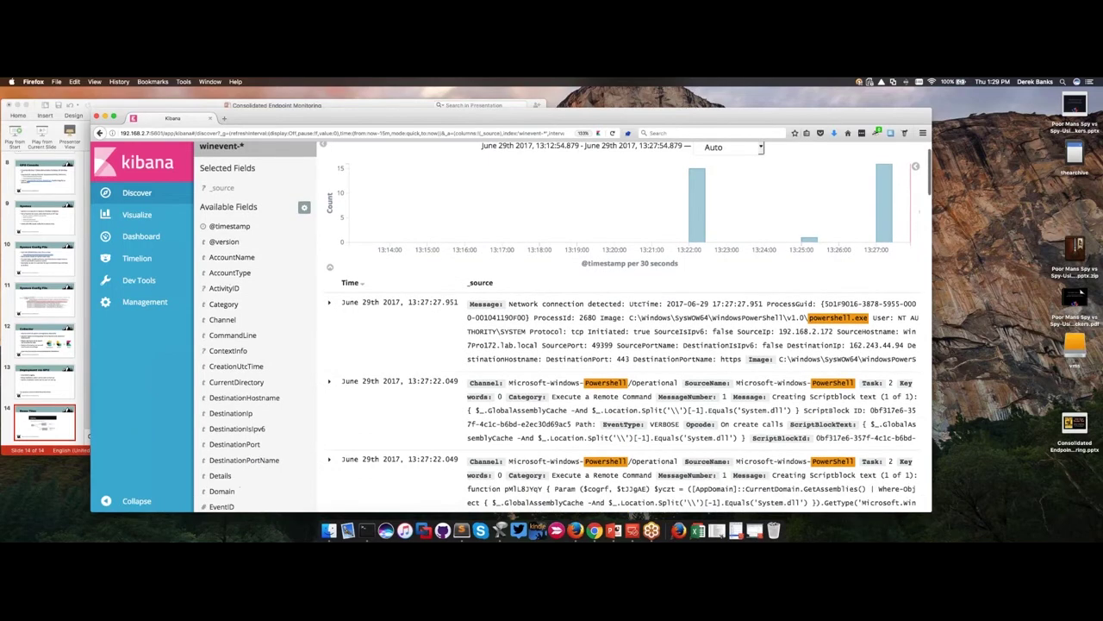
scroll(546, 377, "down", 1)
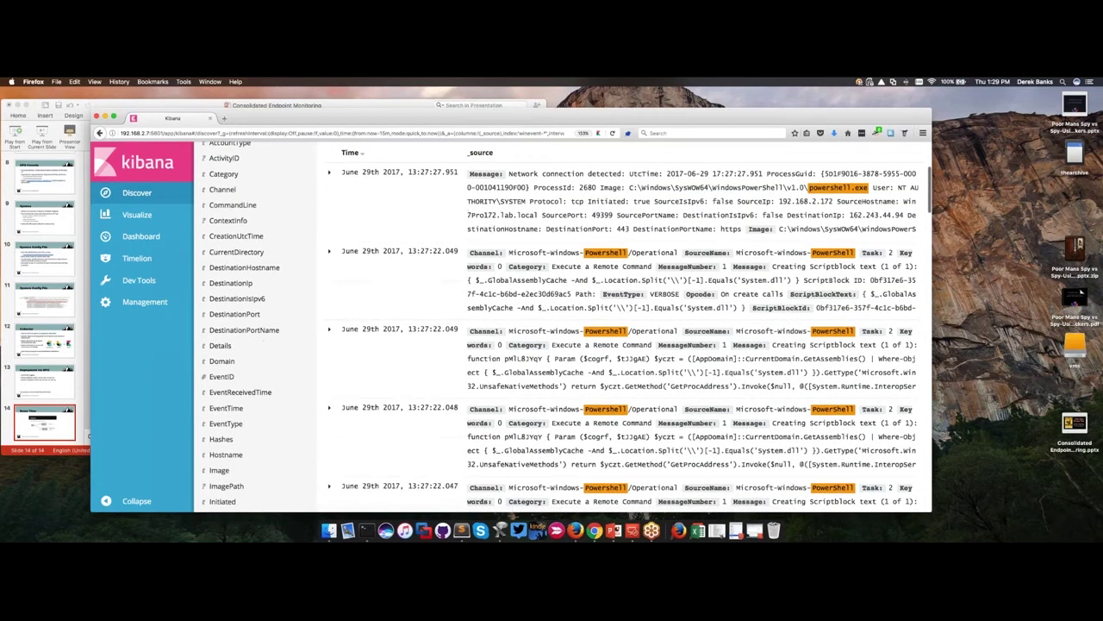
scroll(547, 376, "down", 1)
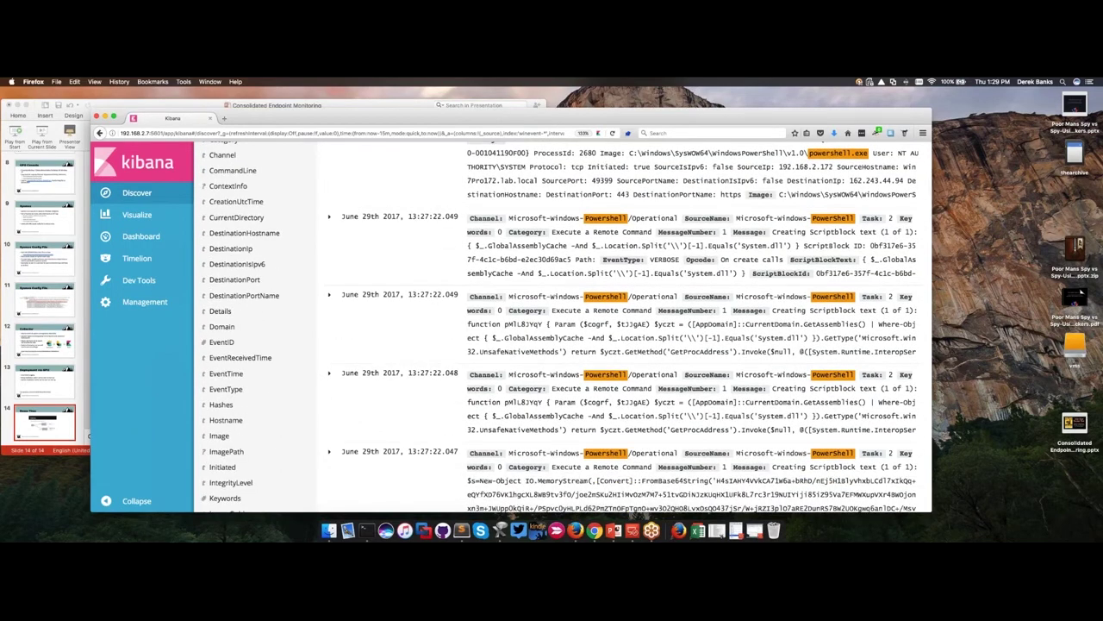
scroll(603, 327, "down", 1)
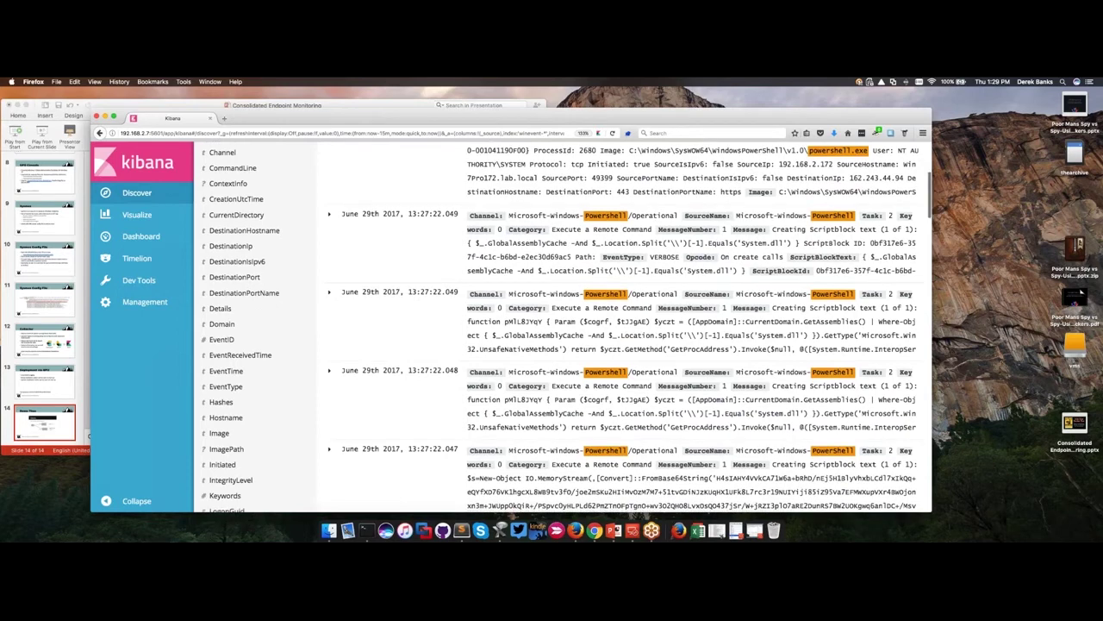
scroll(604, 327, "down", 1)
scroll(551, 345, "down", 5)
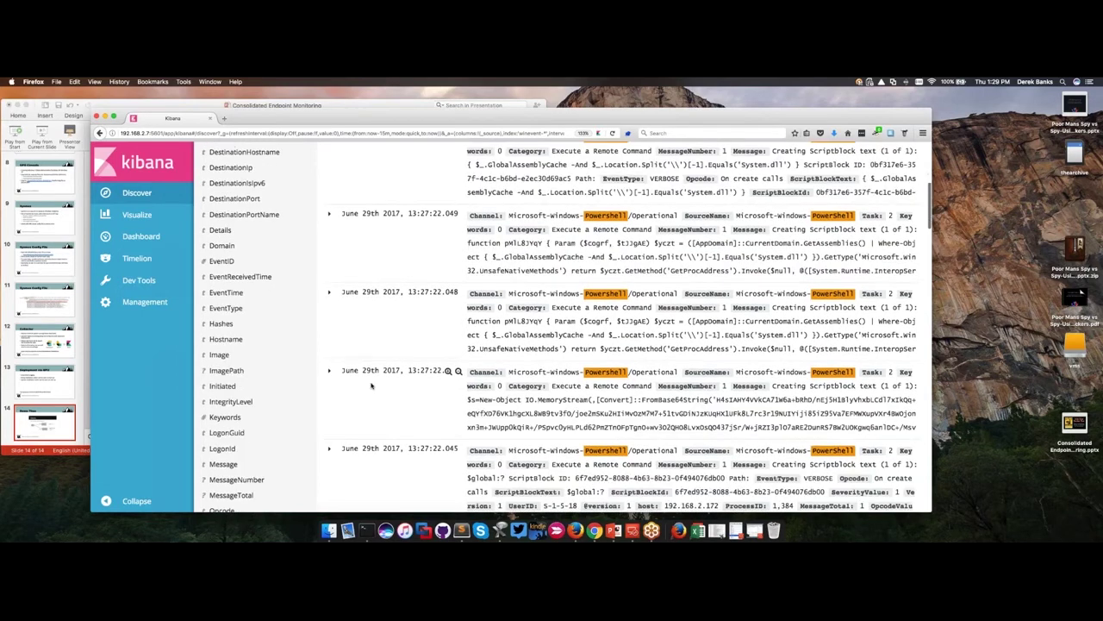
left_click(329, 369)
Step: Inspect the 13:27:22.048 PowerShell event's fields, then go to the saved dashboards list
scroll(551, 334, "down", 1)
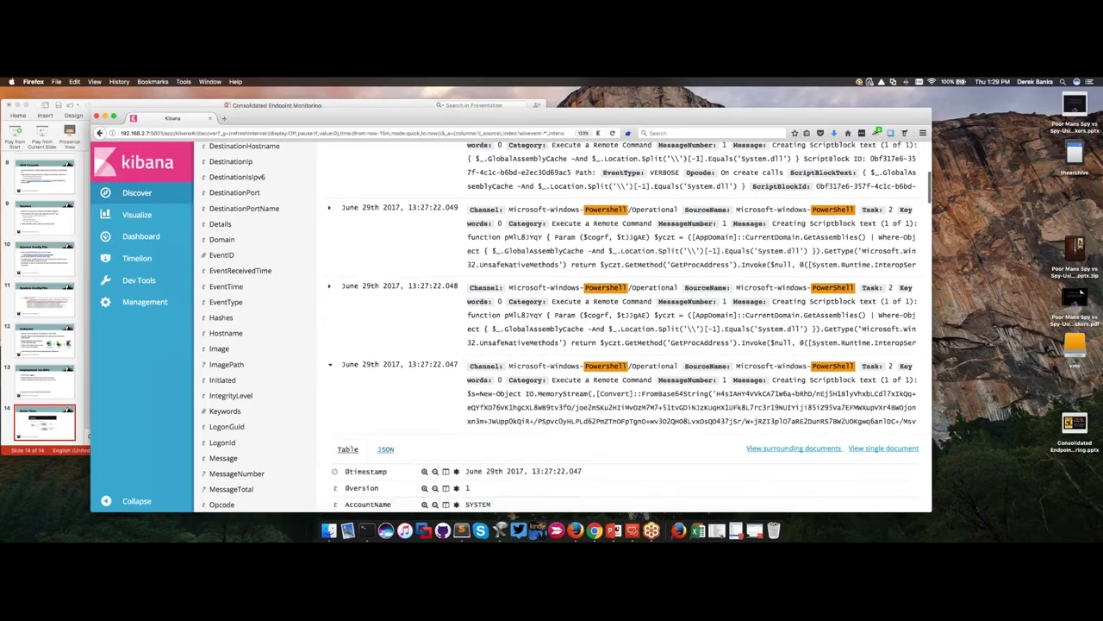
scroll(551, 327, "down", 10)
scroll(566, 326, "down", 2)
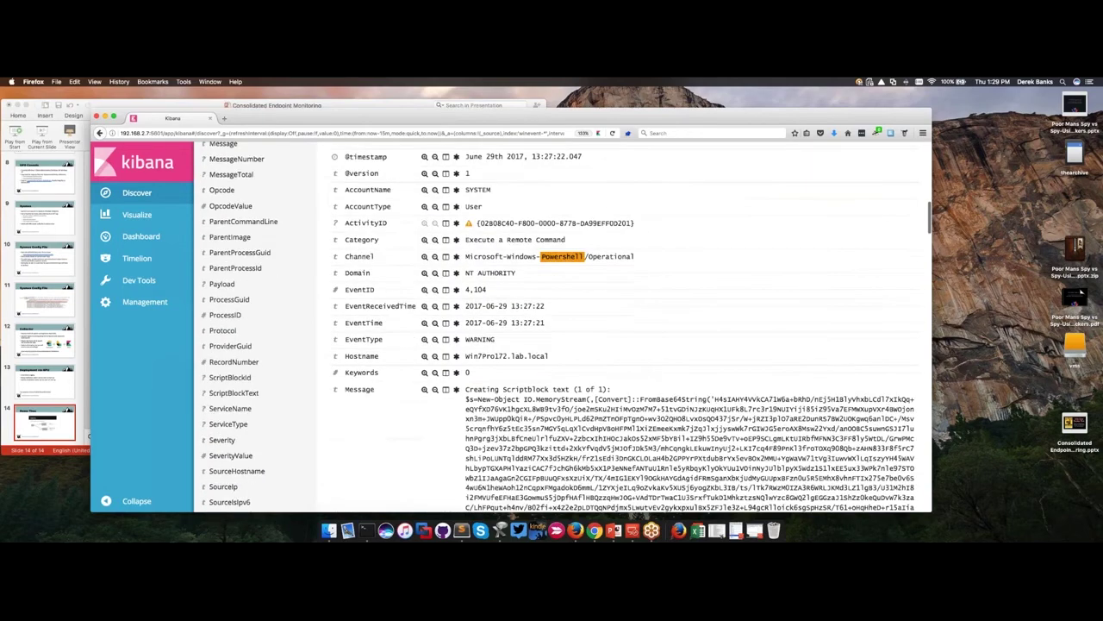
scroll(551, 328, "down", 3)
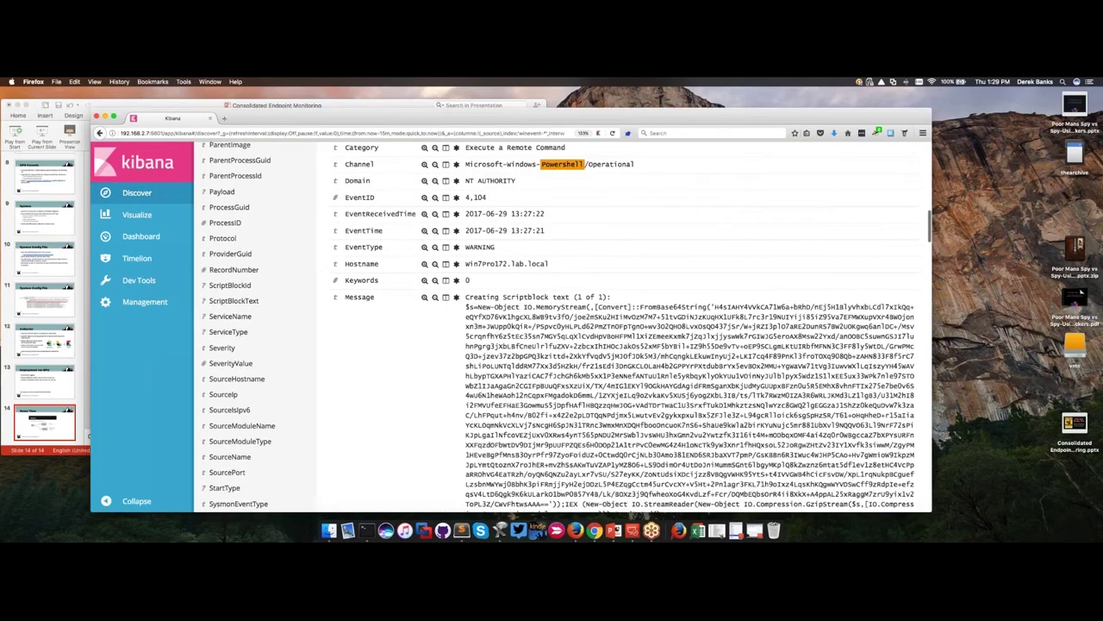
scroll(551, 328, "down", 1)
scroll(552, 328, "down", 1)
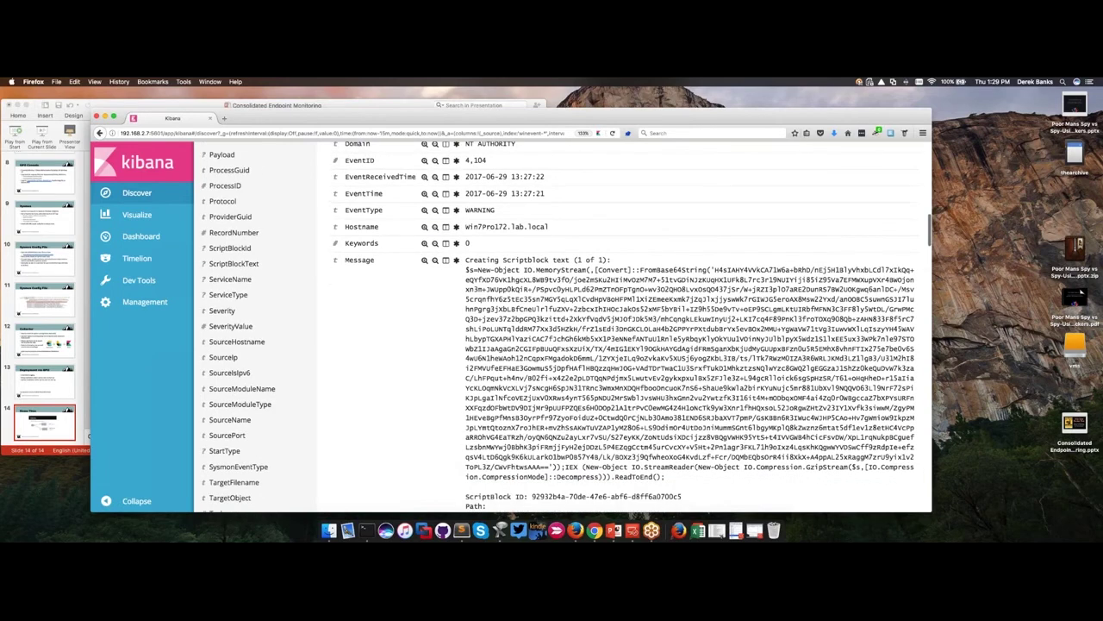
scroll(603, 327, "up", 10)
left_click(330, 251)
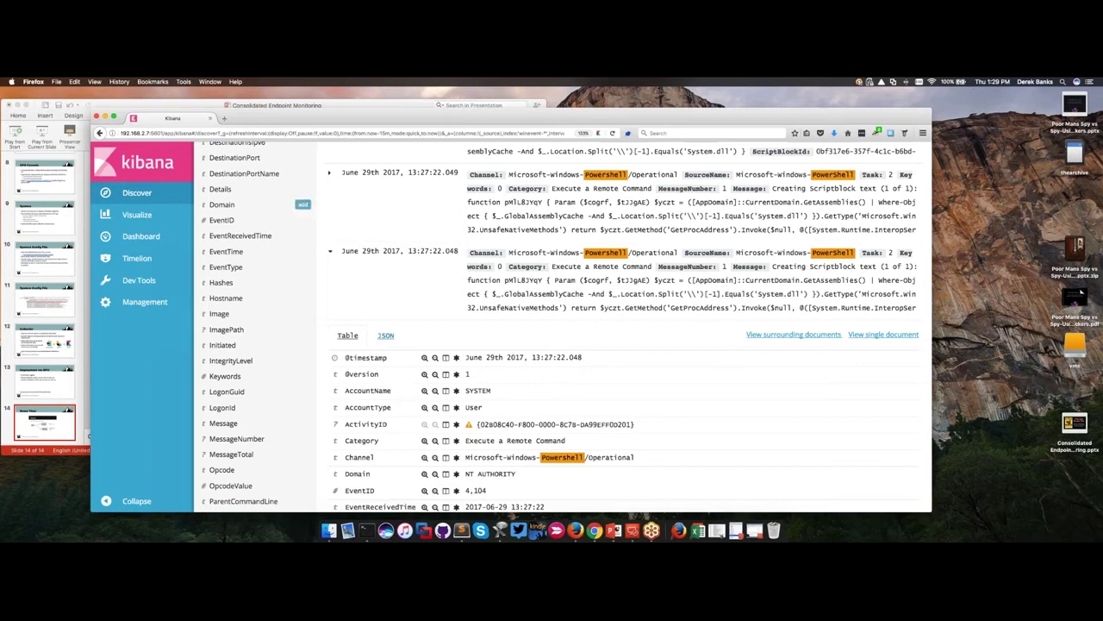
left_click(140, 237)
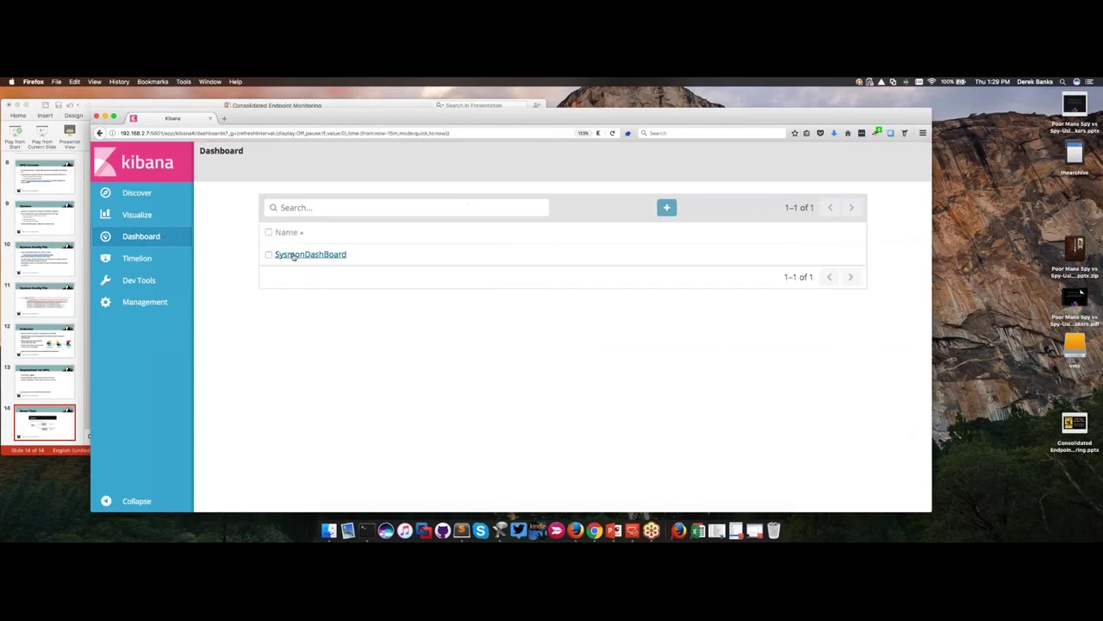
left_click(293, 255)
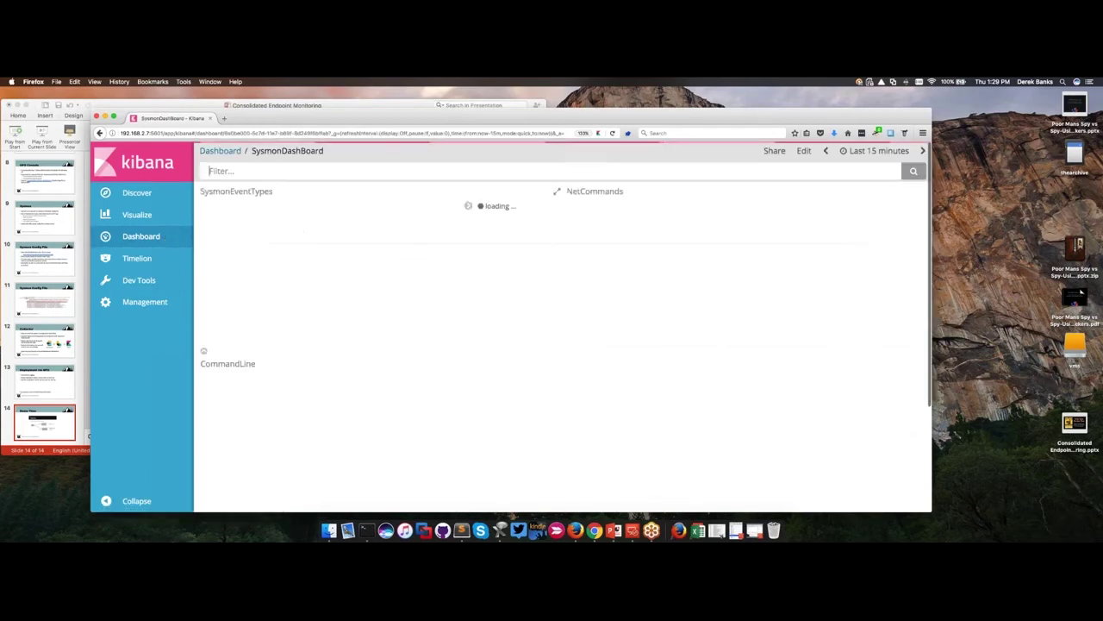
scroll(508, 358, "down", 2)
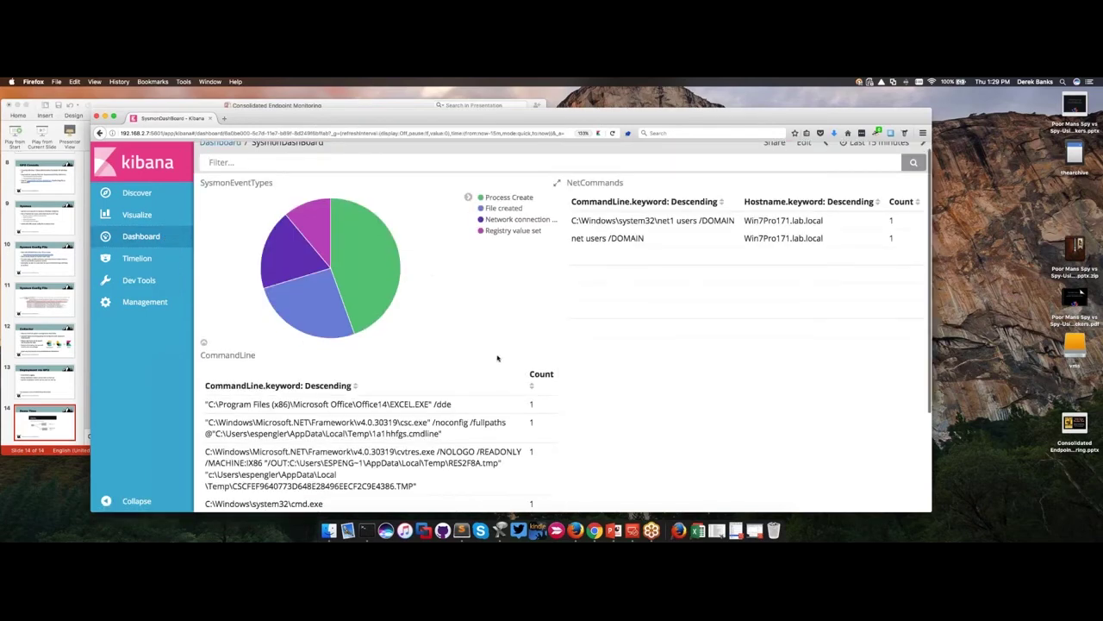
scroll(515, 353, "down", 2)
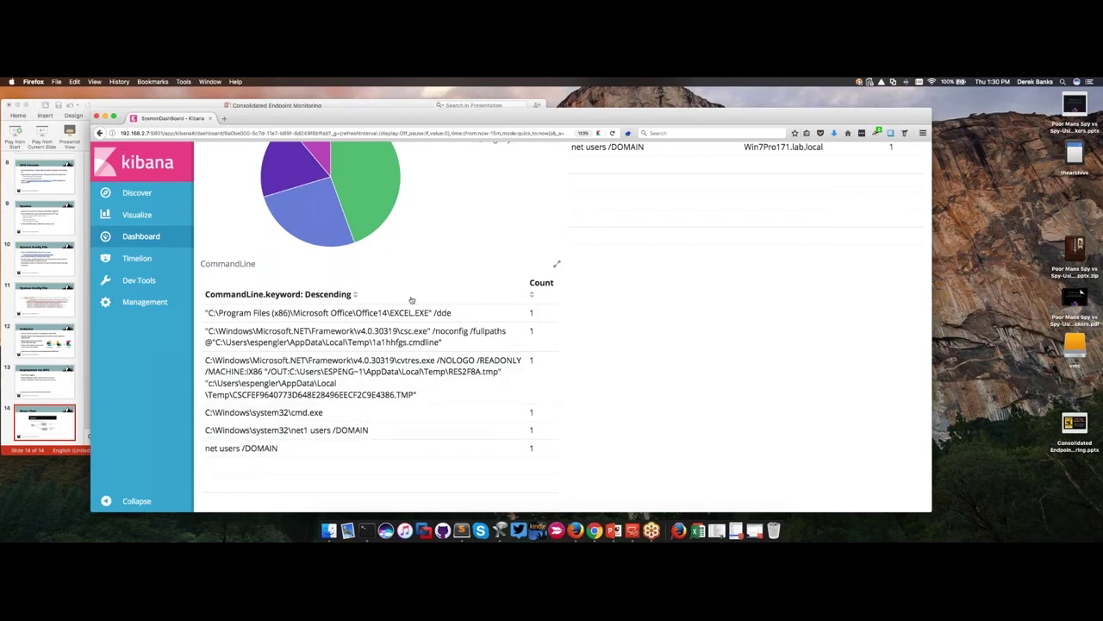
scroll(441, 310, "up", 1)
scroll(465, 312, "down", 2)
scroll(477, 453, "down", 2)
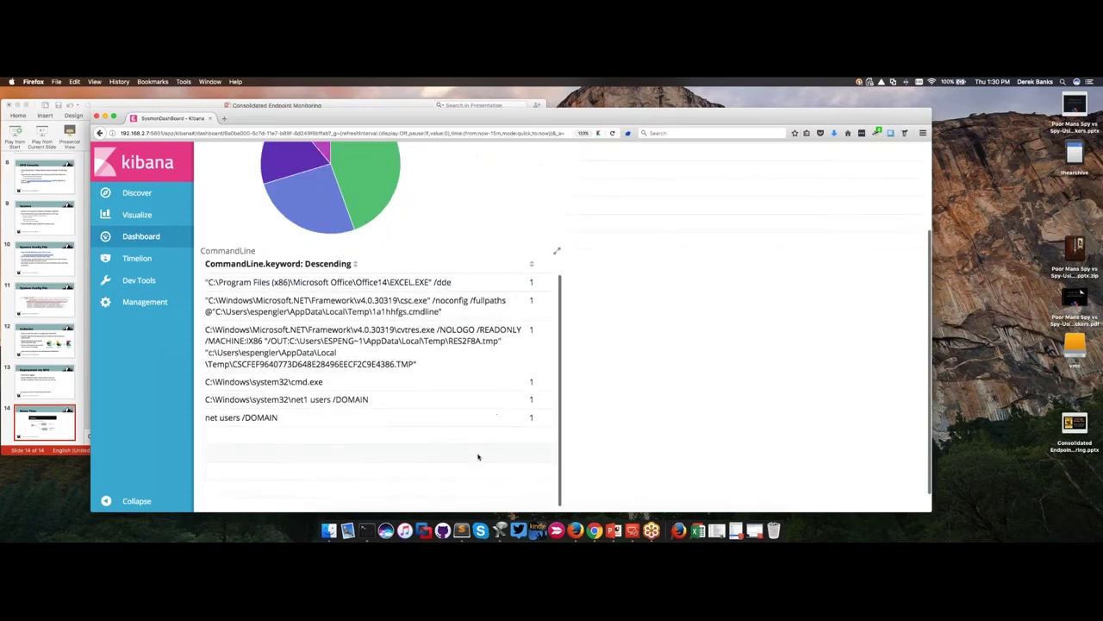
scroll(528, 303, "up", 2)
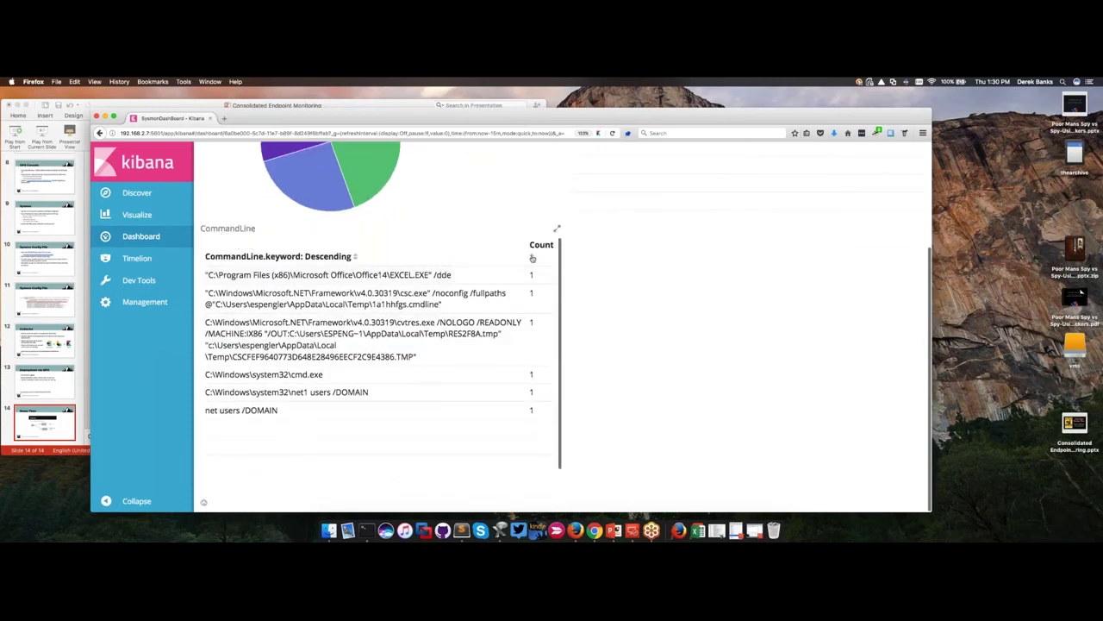
left_click(450, 257)
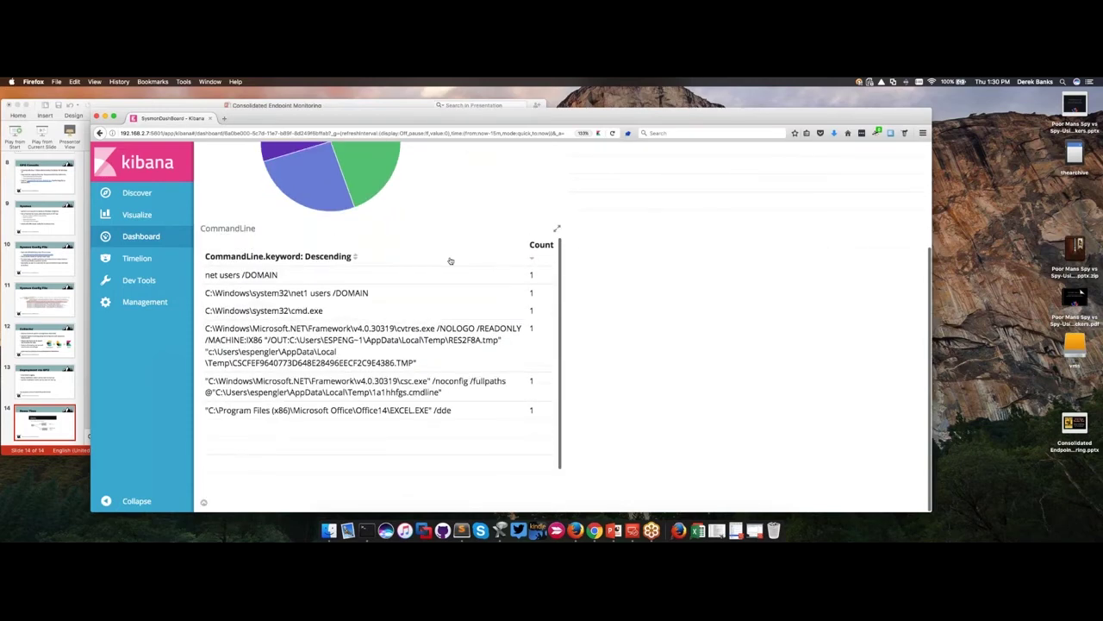
left_click(531, 257)
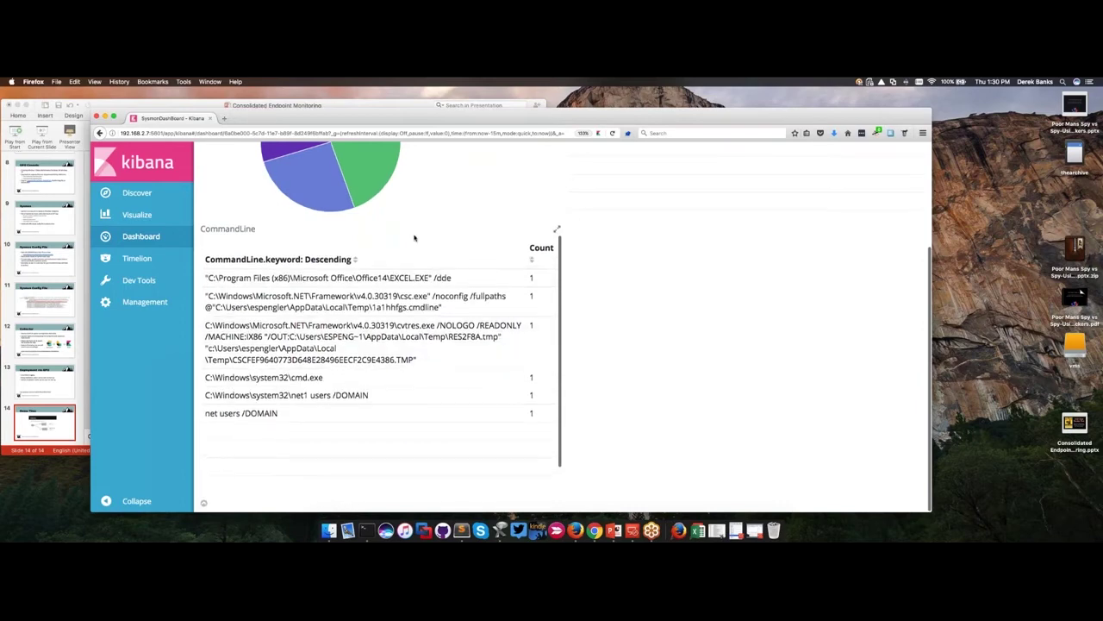
left_click(612, 132)
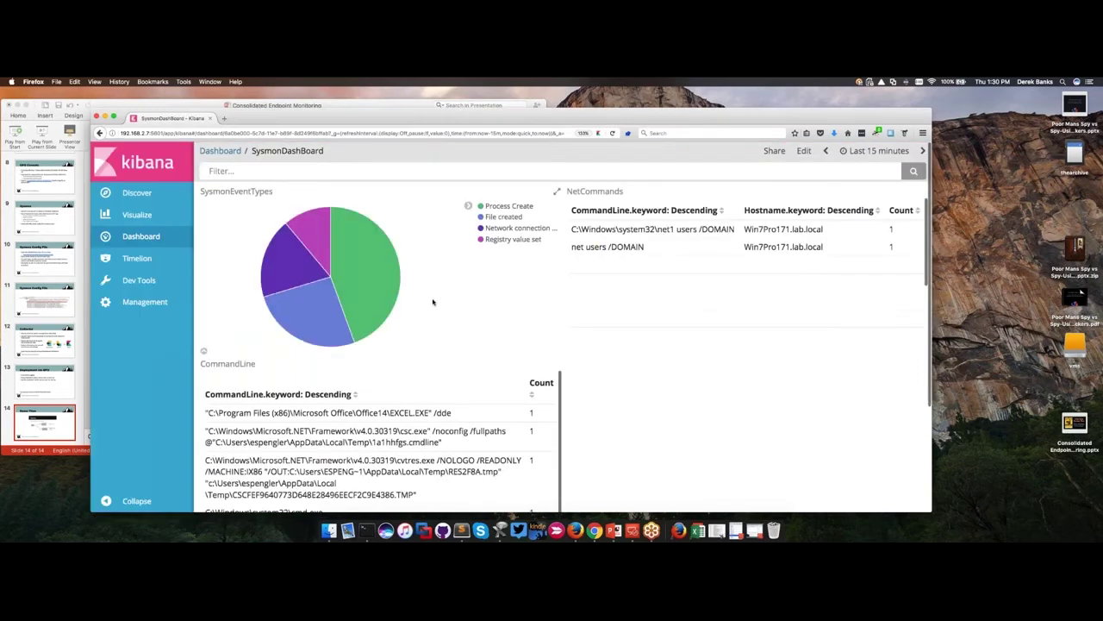
scroll(458, 315, "down", 1)
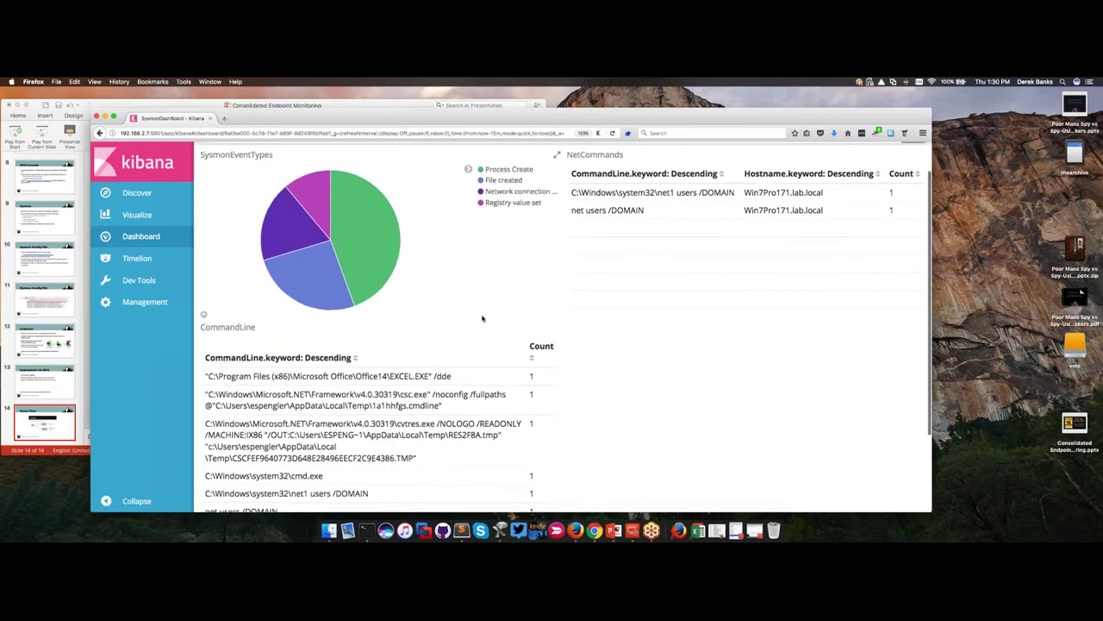
scroll(483, 319, "up", 1)
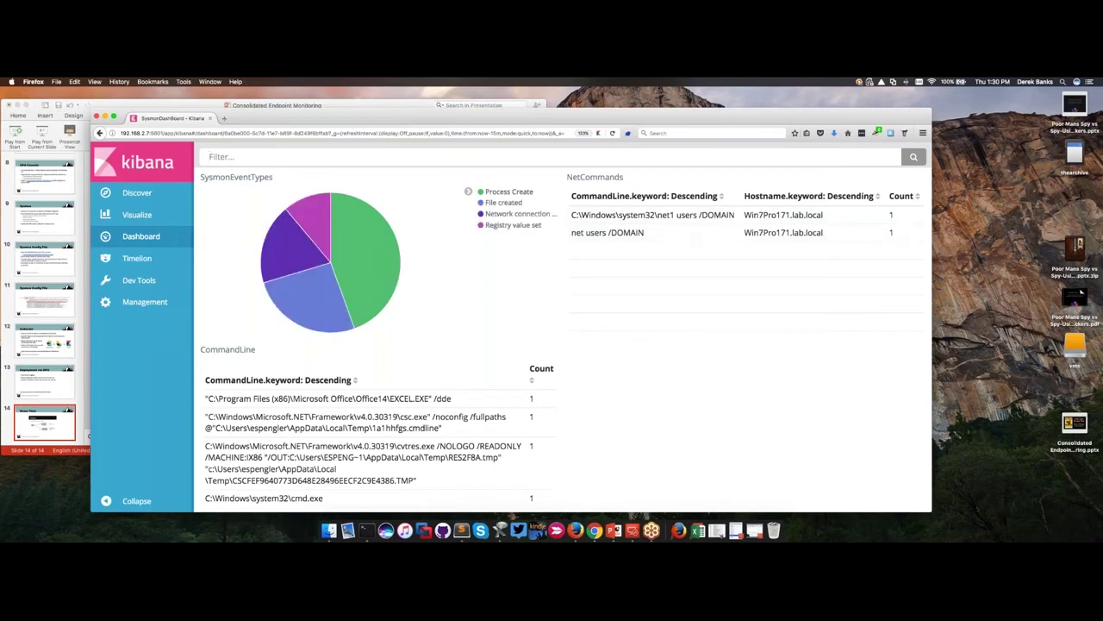
left_click(126, 217)
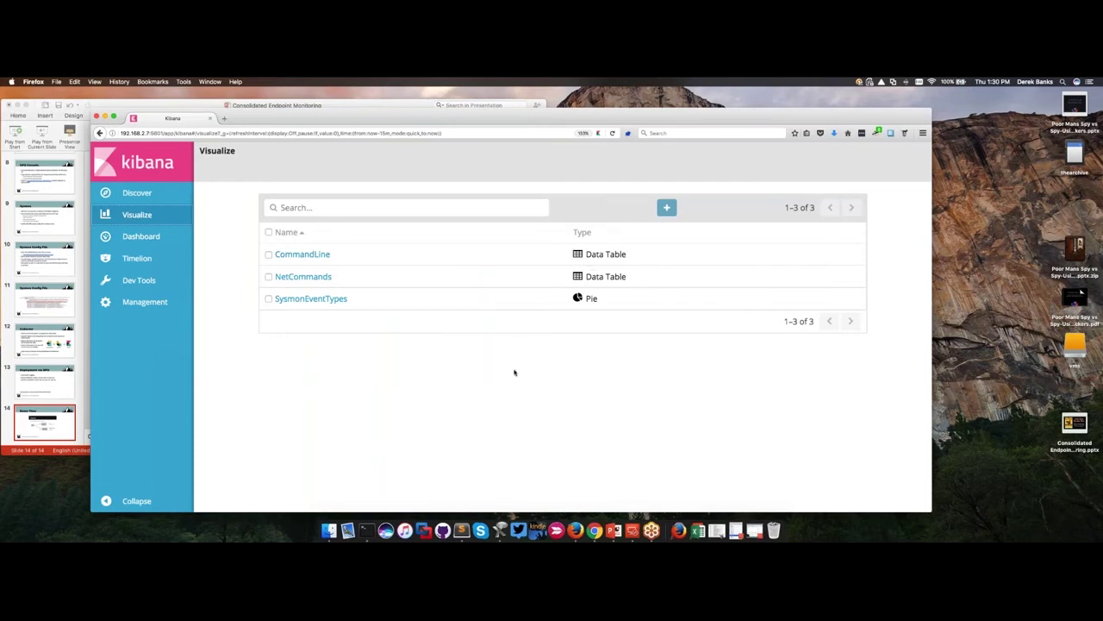
Step: Create a new Data Table visualization based on the winevent-* index
left_click(667, 208)
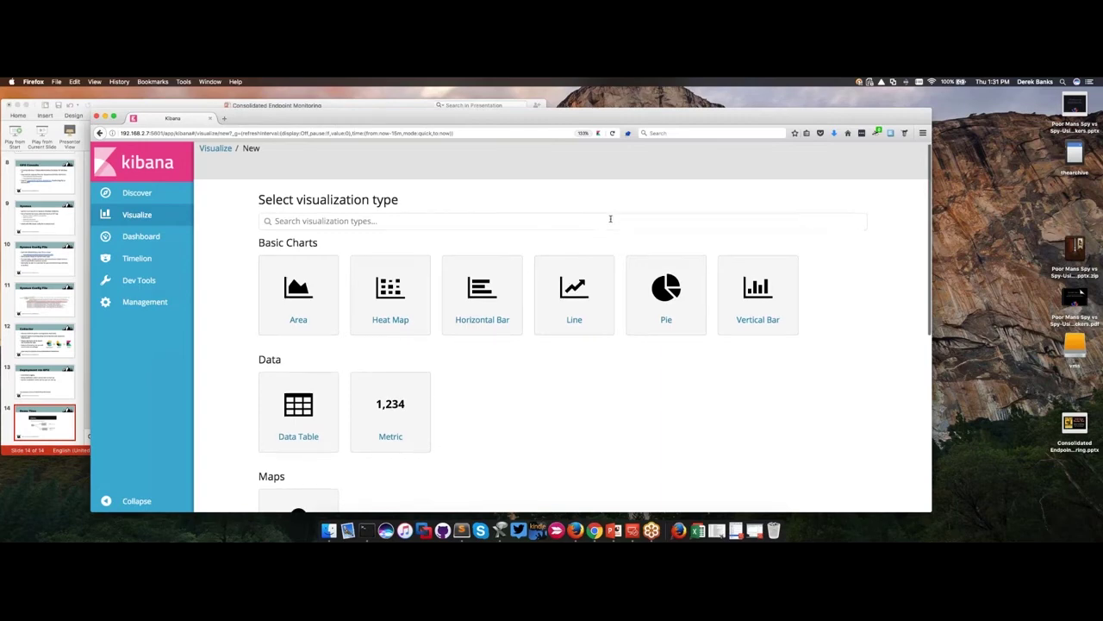
scroll(299, 403, "down", 1)
left_click(300, 383)
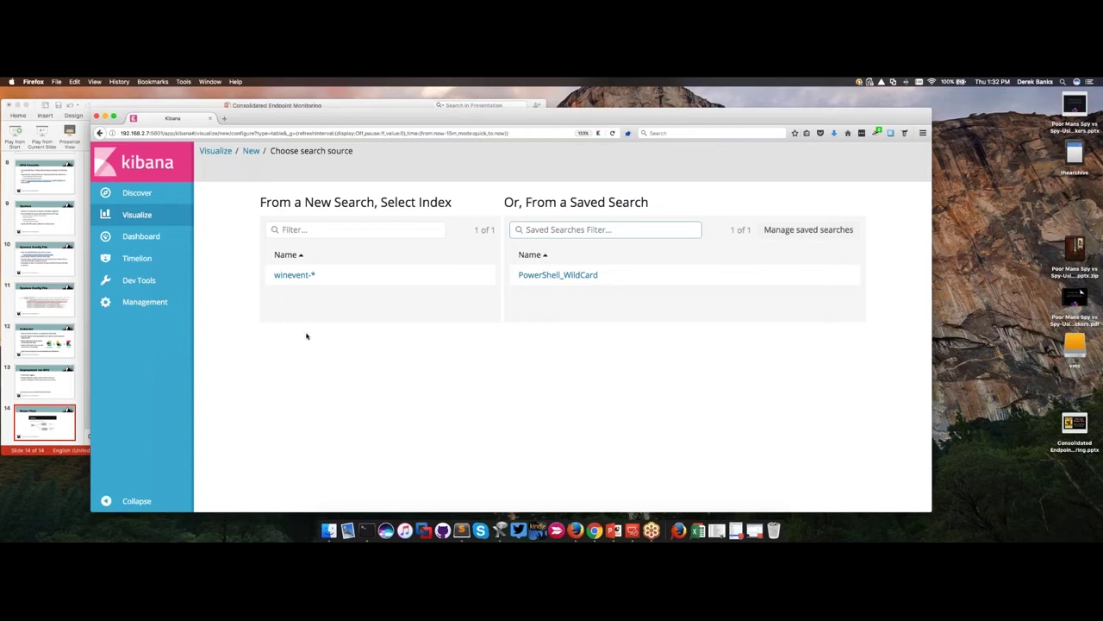
left_click(297, 275)
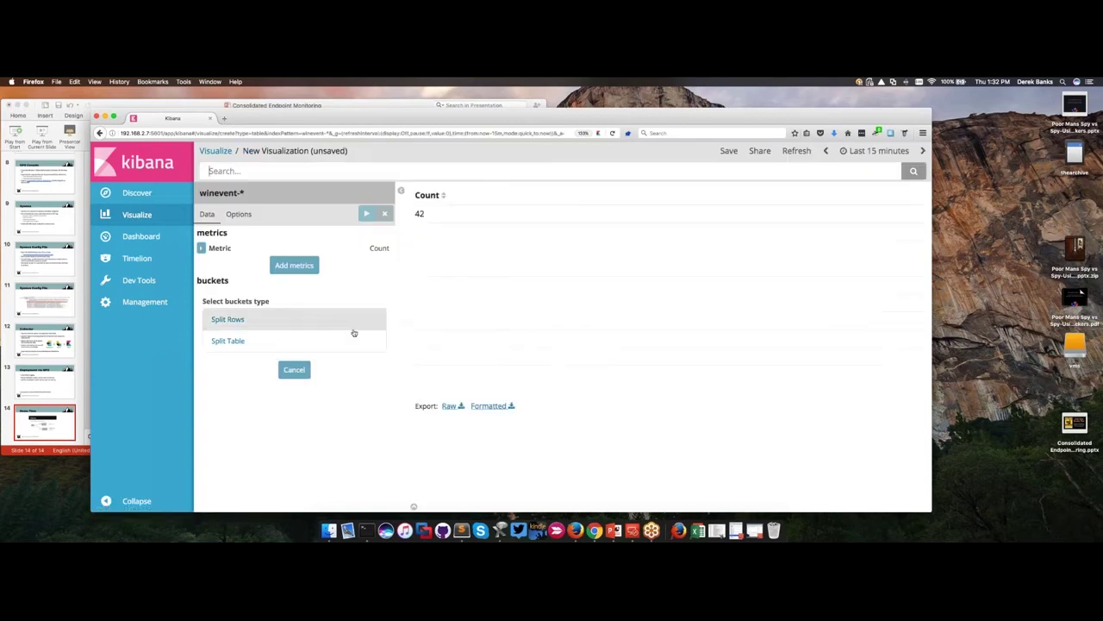
Step: Add a Split Rows bucket using a Terms aggregation on DestinationIp.keyword
left_click(229, 320)
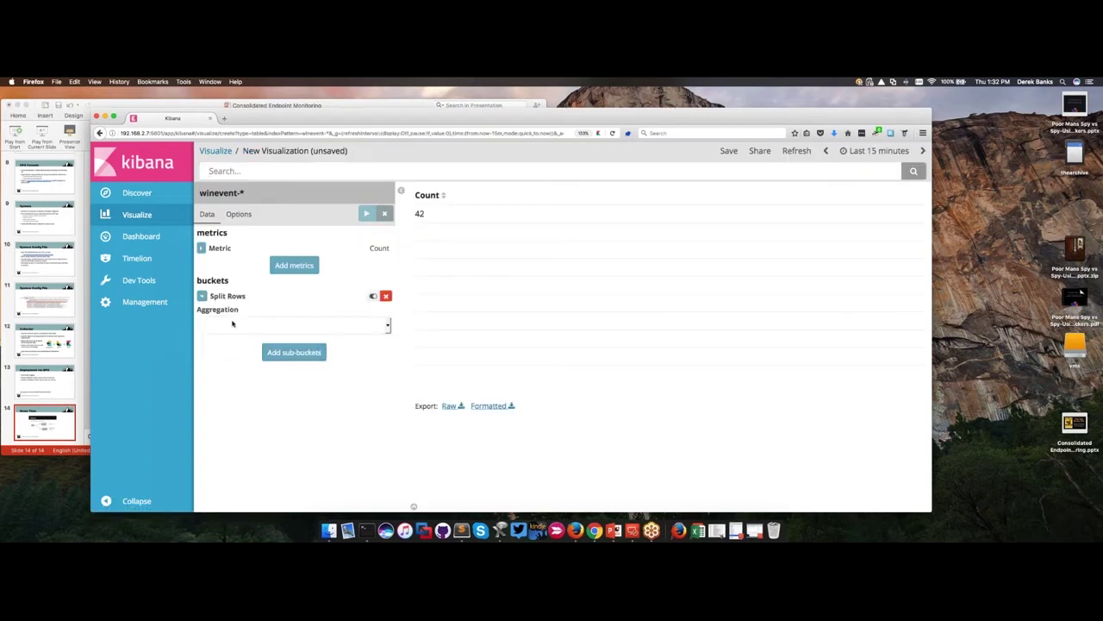
left_click(387, 325)
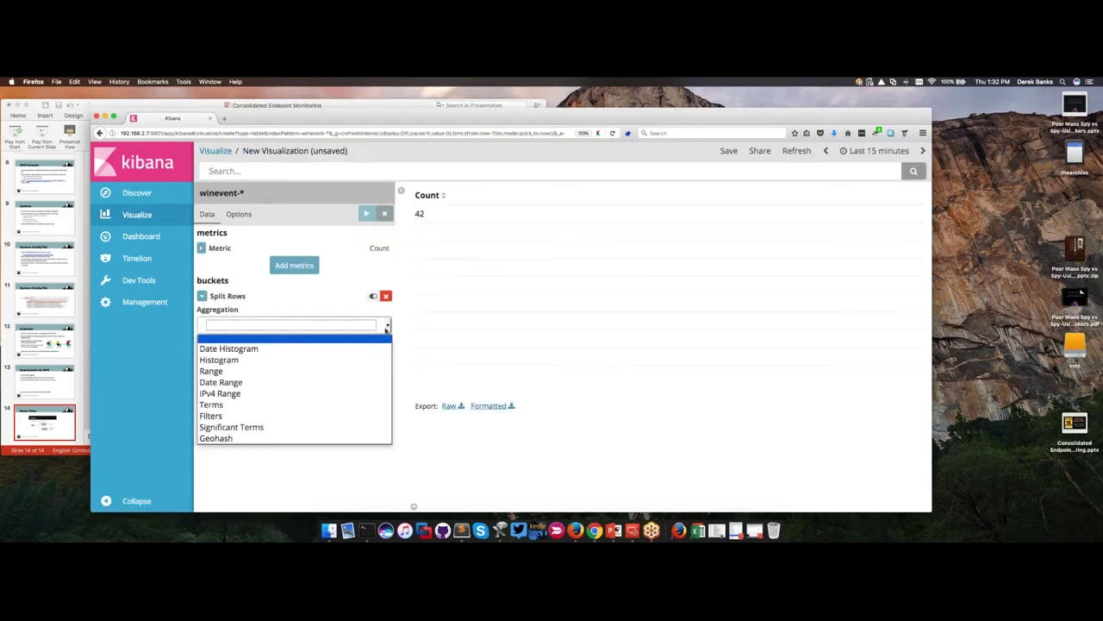
left_click(366, 404)
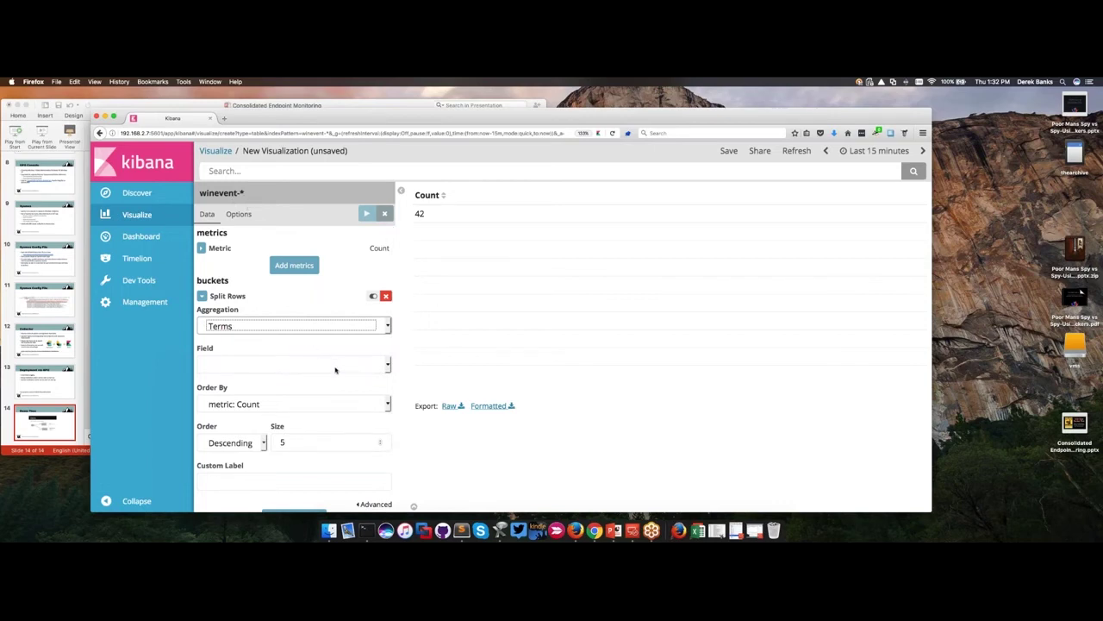
left_click(387, 365)
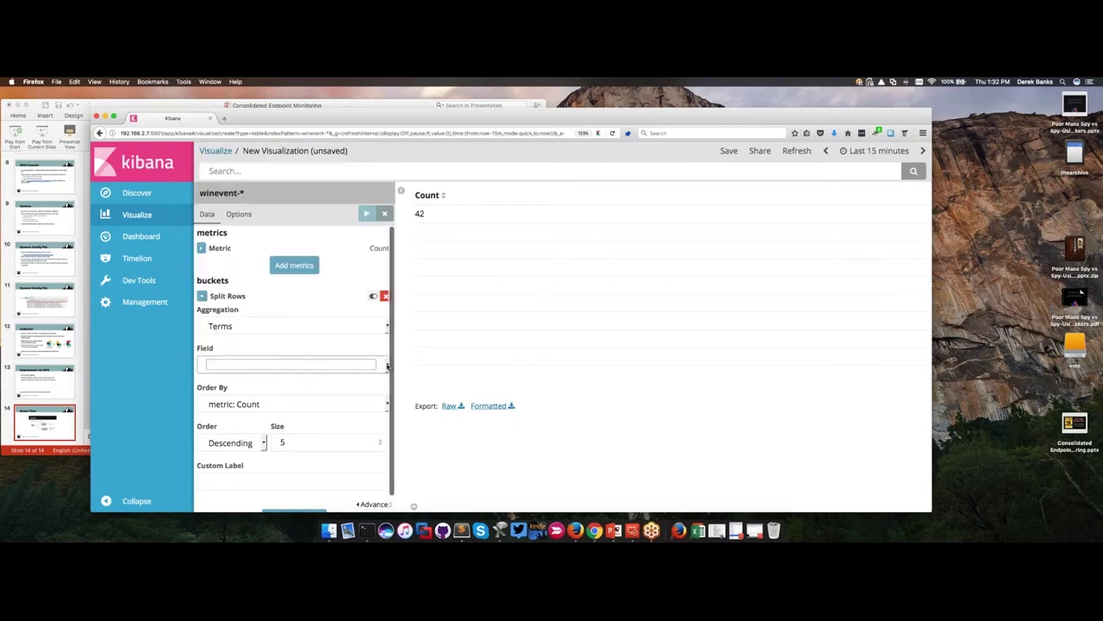
left_click(387, 366)
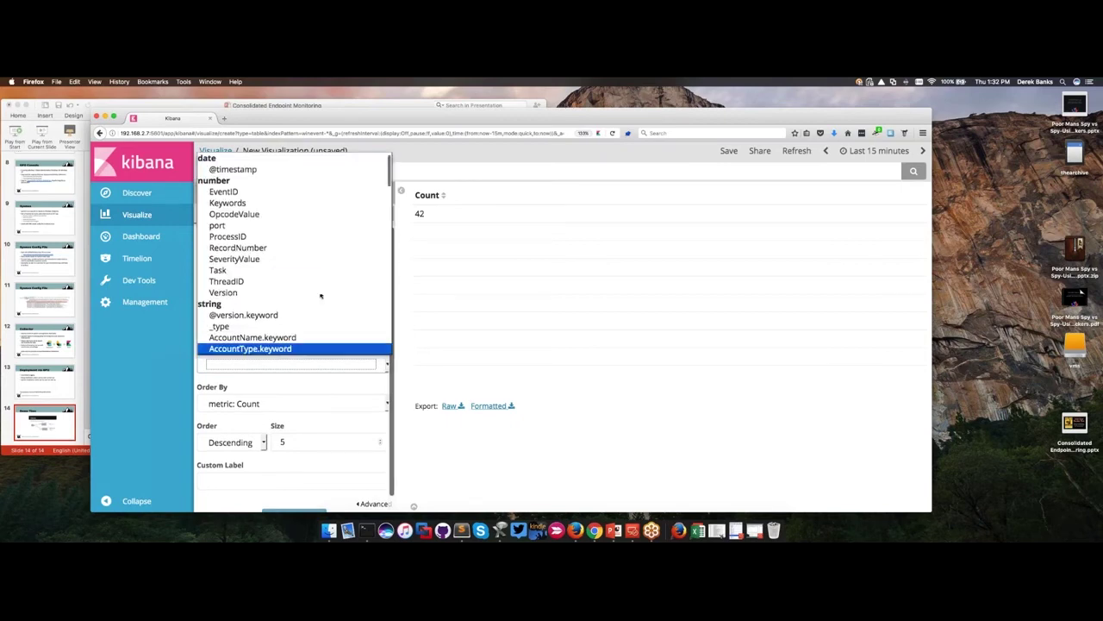
scroll(315, 288, "down", 5)
scroll(319, 294, "down", 3)
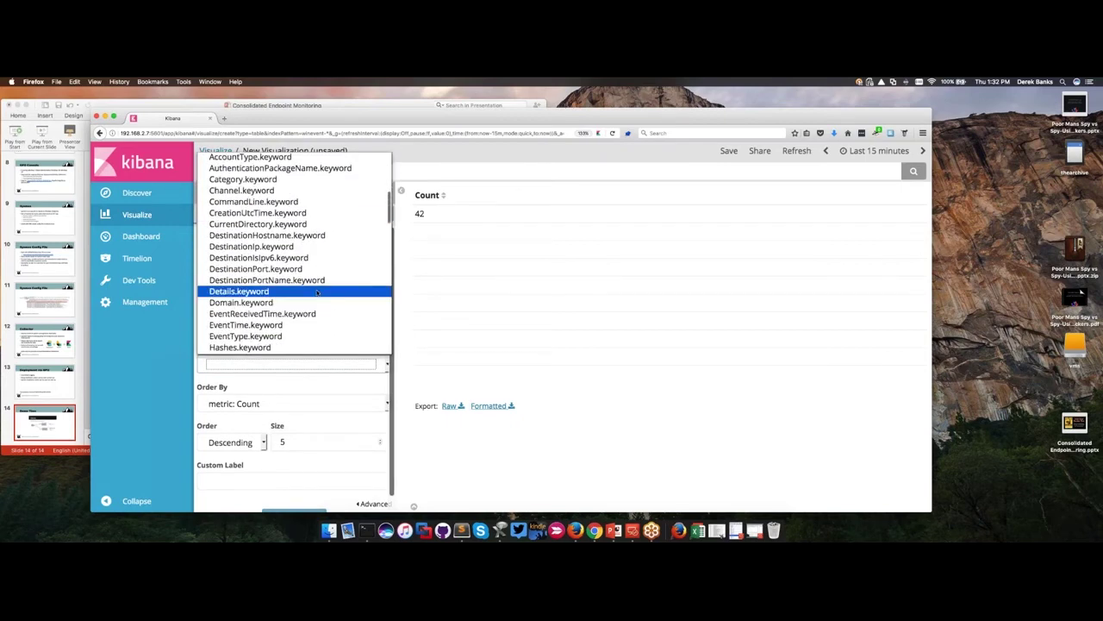
left_click(290, 244)
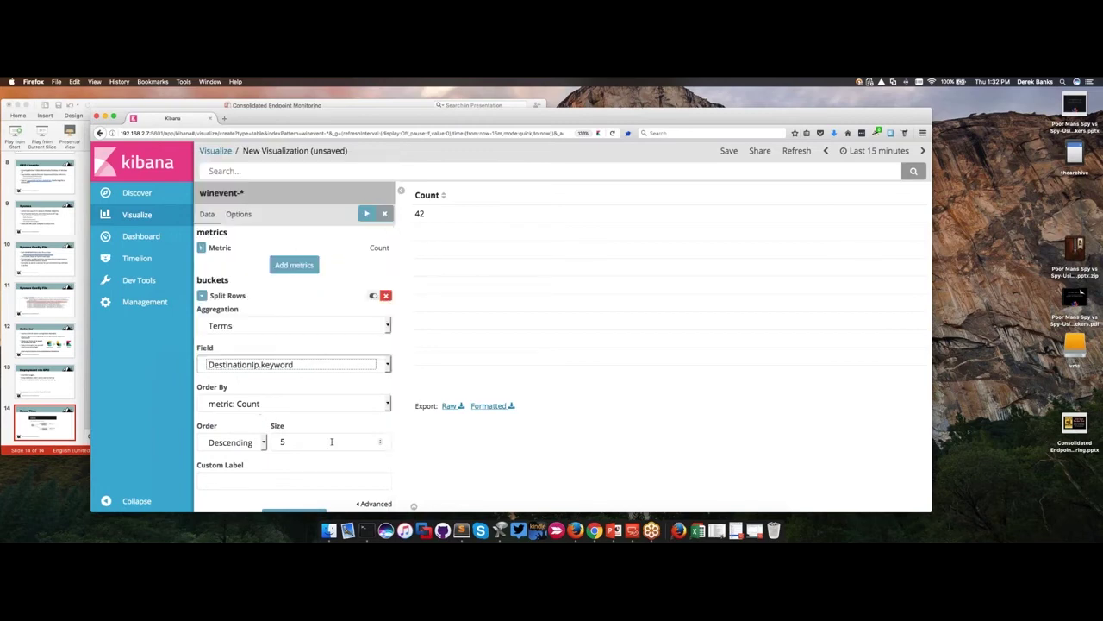
Step: Sort the terms ascending and apply, listing 192.168.2.172 (1) and 162.243.44.94 (4)
left_click(262, 443)
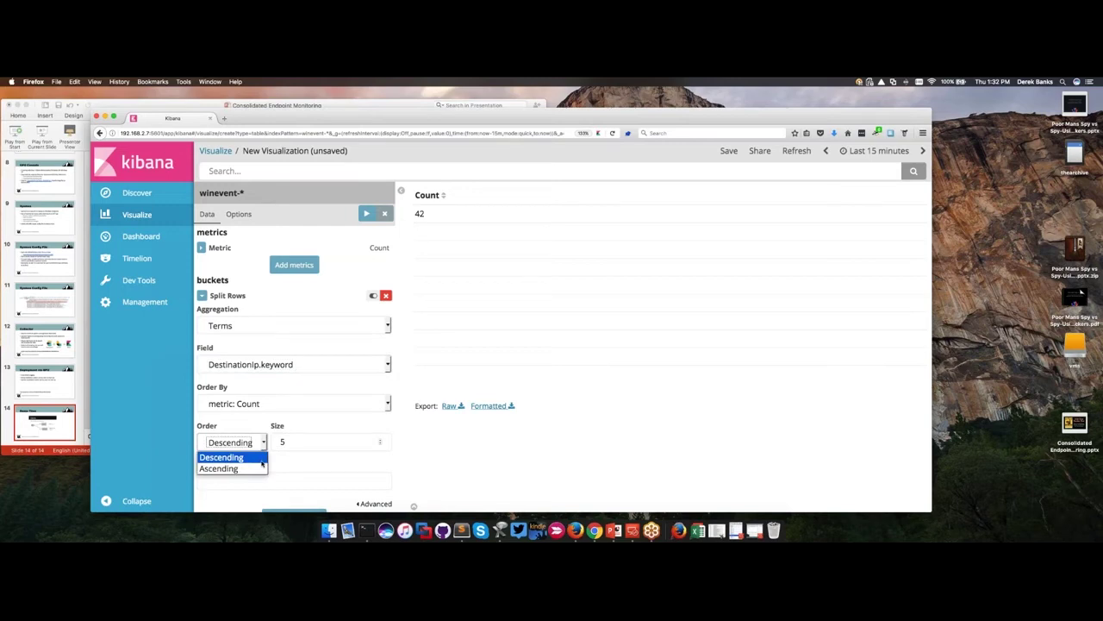
left_click(254, 469)
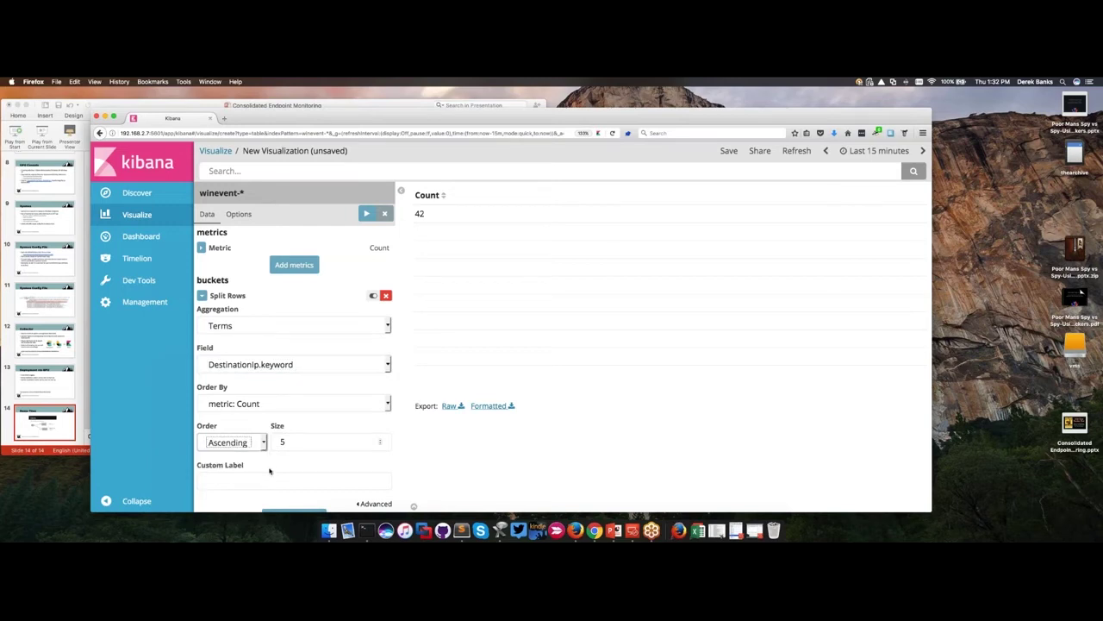
scroll(293, 413, "down", 1)
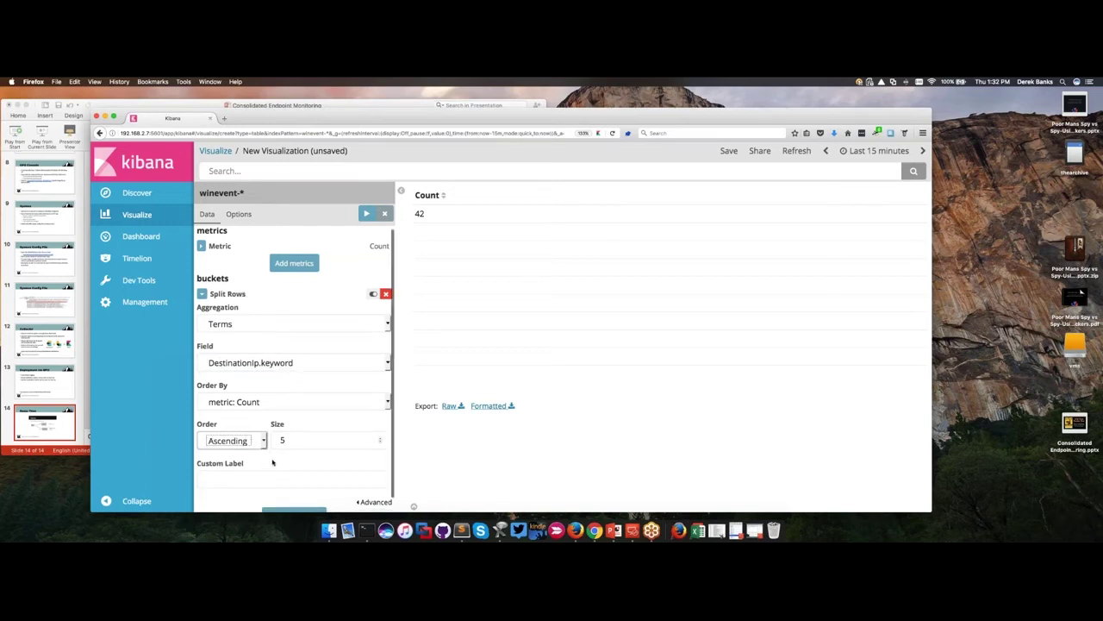
left_click(367, 215)
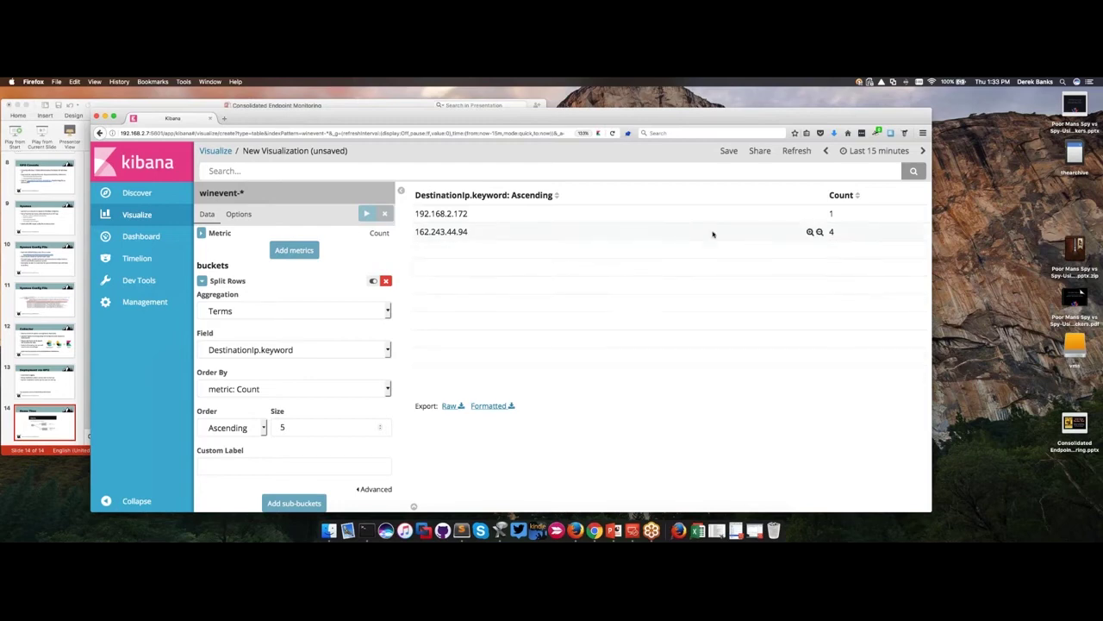
left_click(730, 150)
Step: Save the visualization as DstIP and return to SysmonDashBoard
type("D")
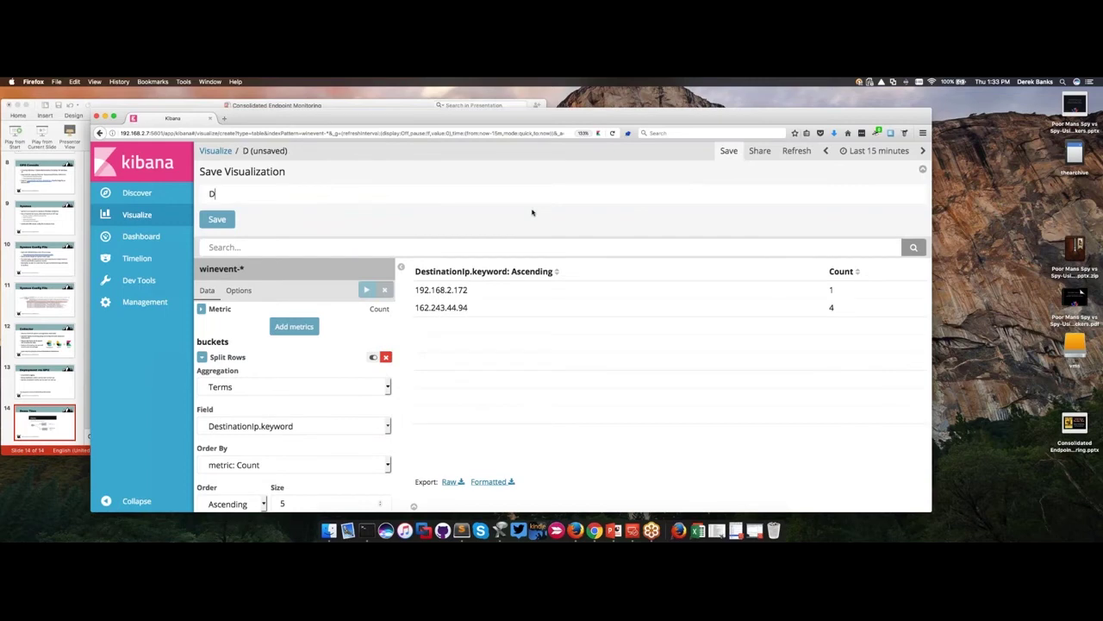
type("stIP")
left_click(223, 219)
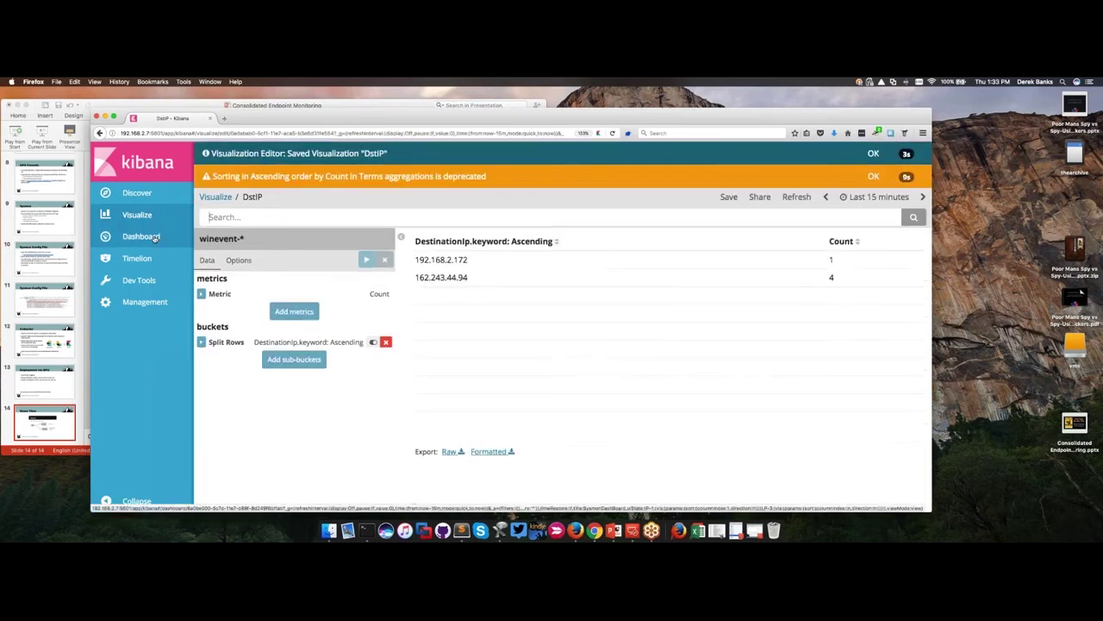
left_click(155, 237)
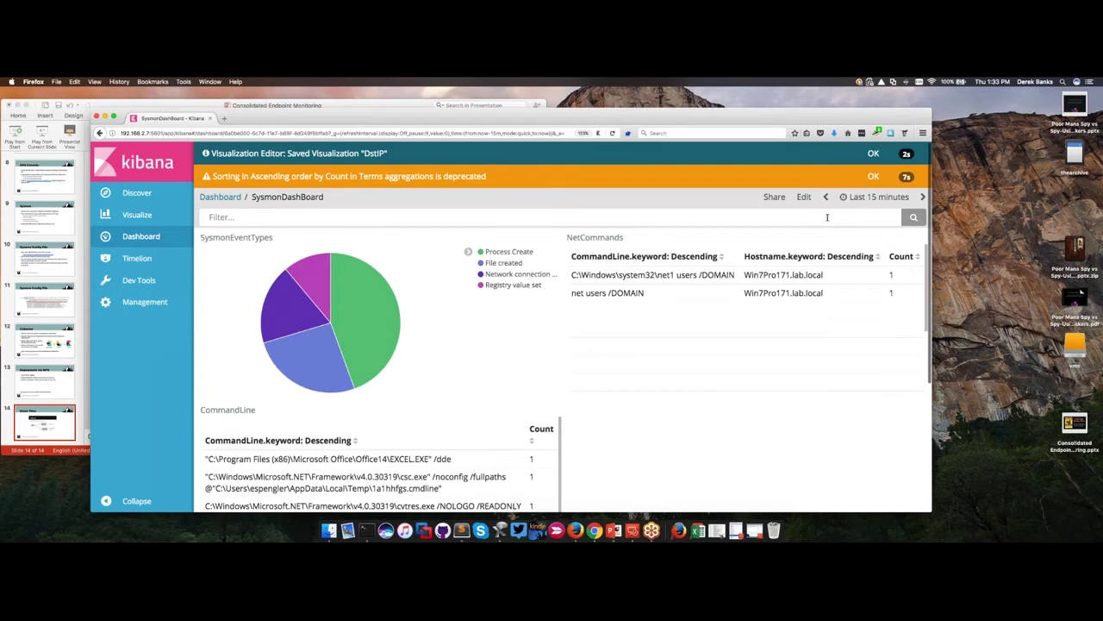
Step: Add the DstIP table as a dashboard panel, then return to the dashboard listing
left_click(803, 198)
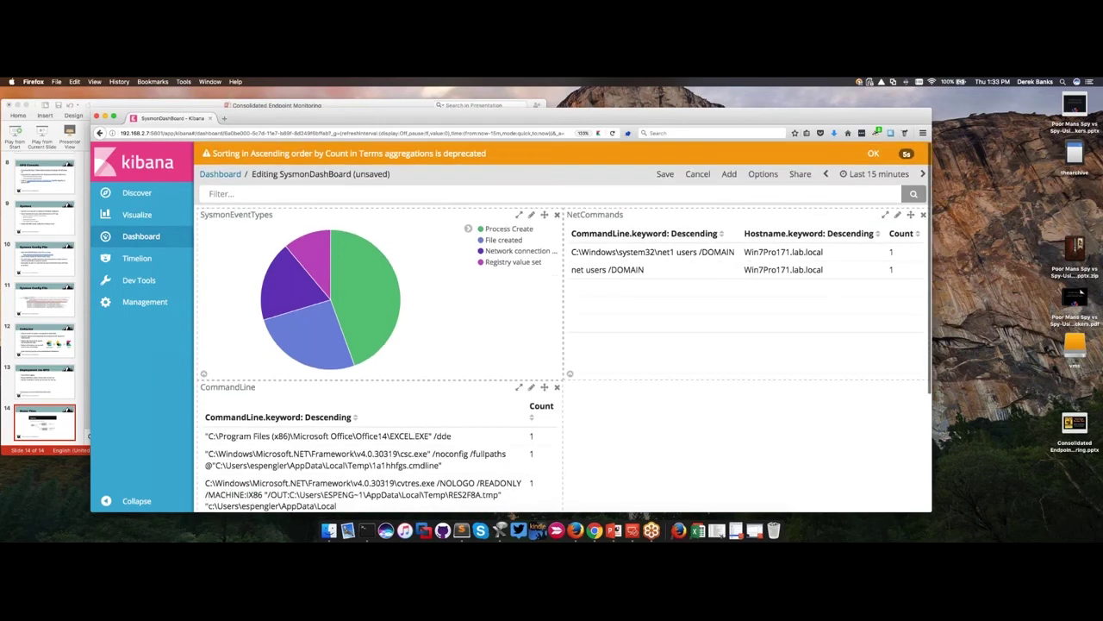
left_click(728, 174)
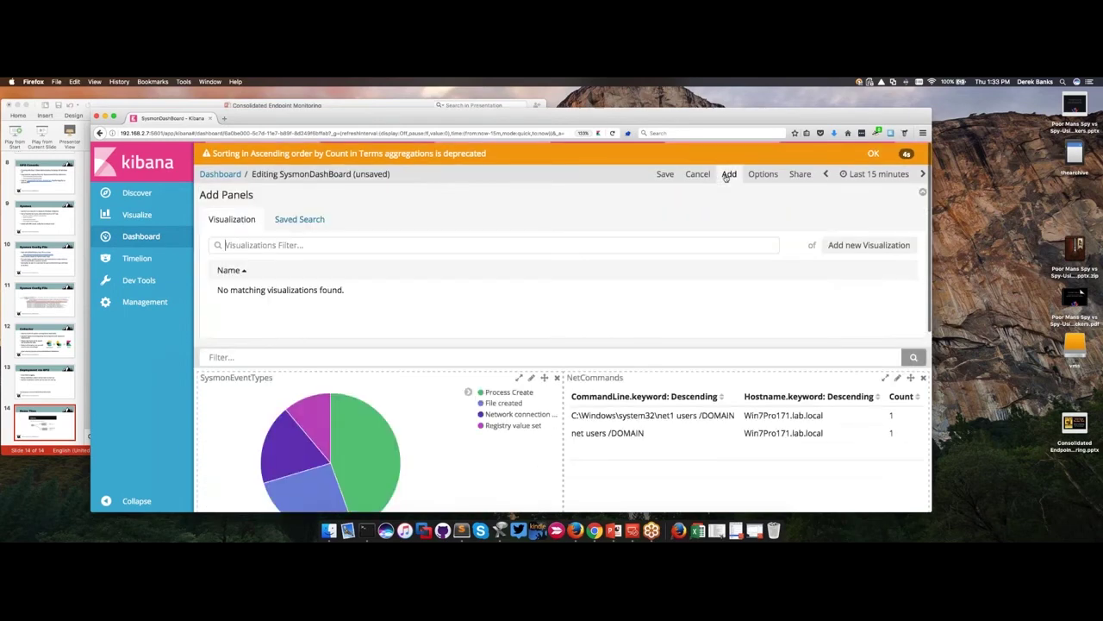
left_click(227, 308)
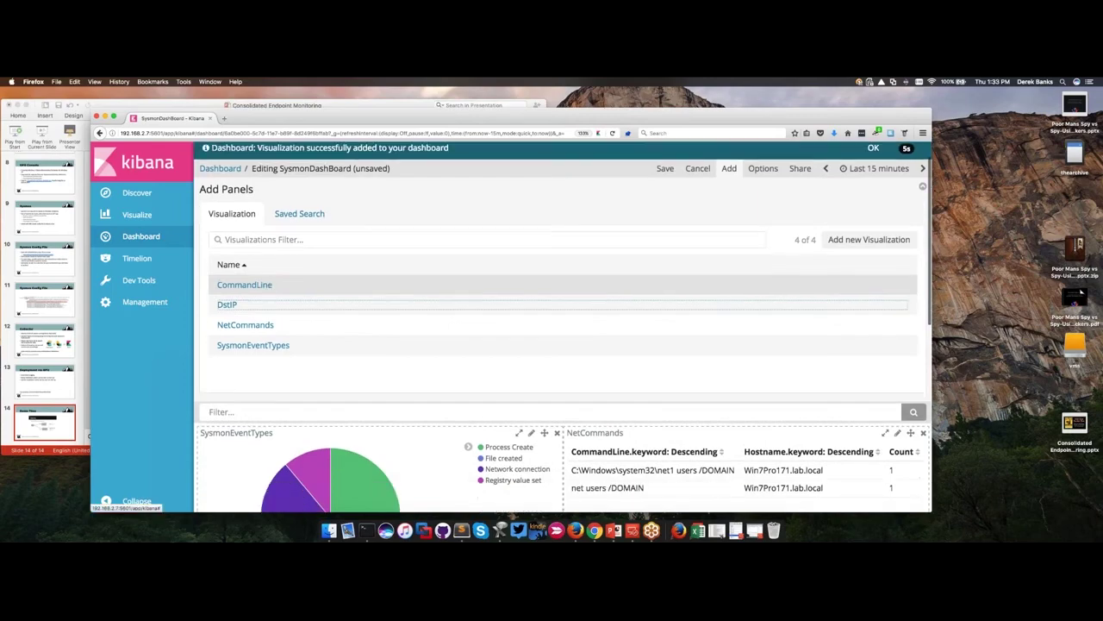
scroll(560, 328, "down", 5)
scroll(524, 199, "up", 5)
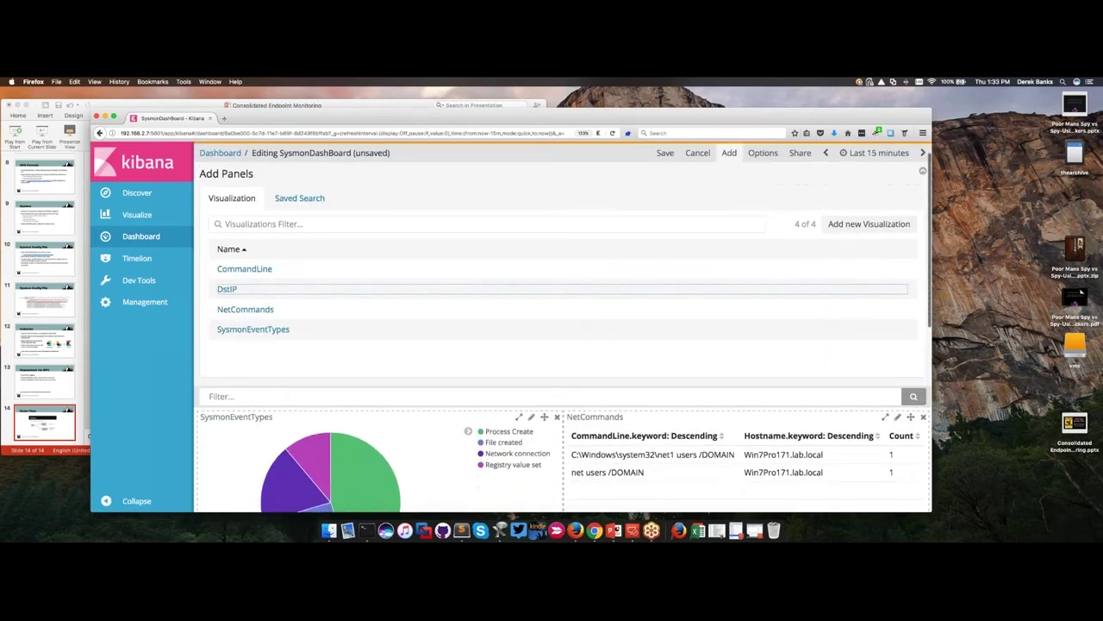
left_click(665, 153)
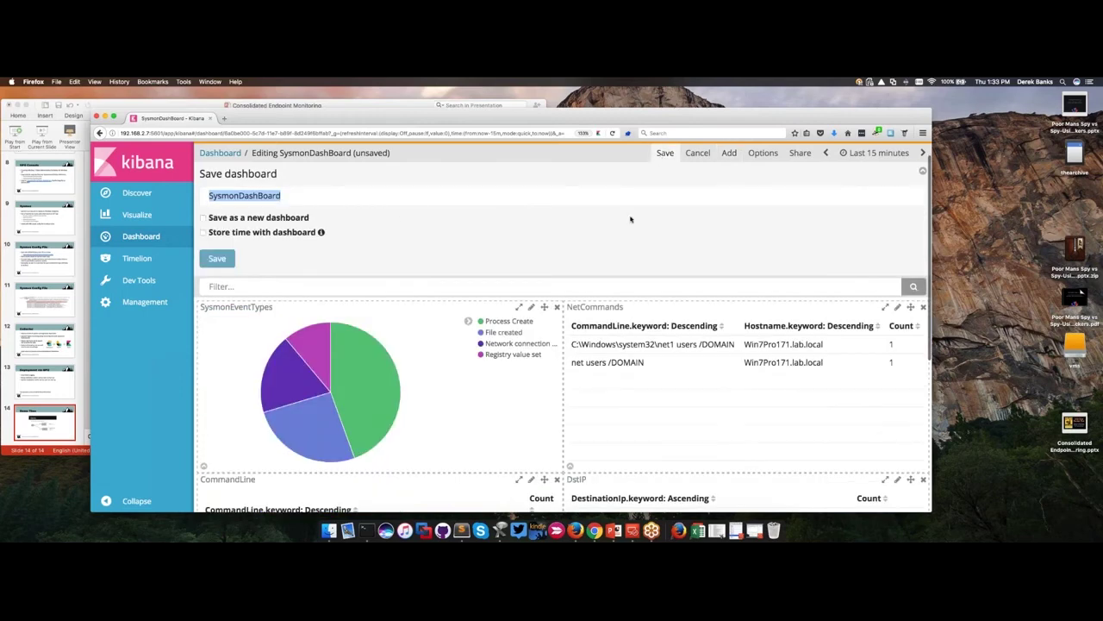
left_click(144, 241)
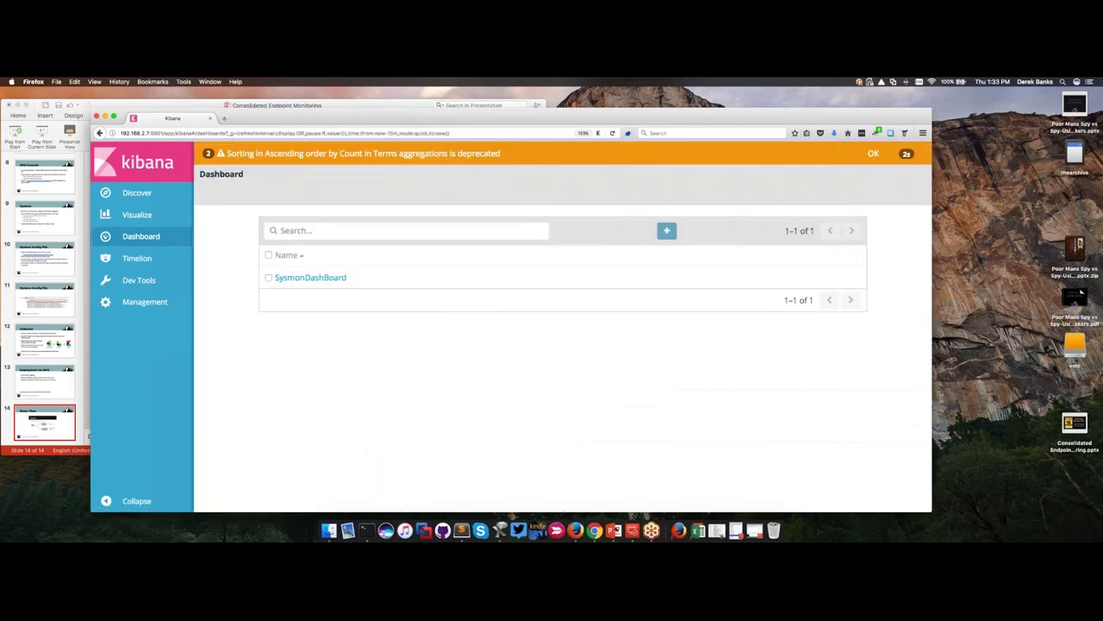
Step: Open SysmonDashBoard in edit mode and add the DstIP visualization as a panel
left_click(311, 277)
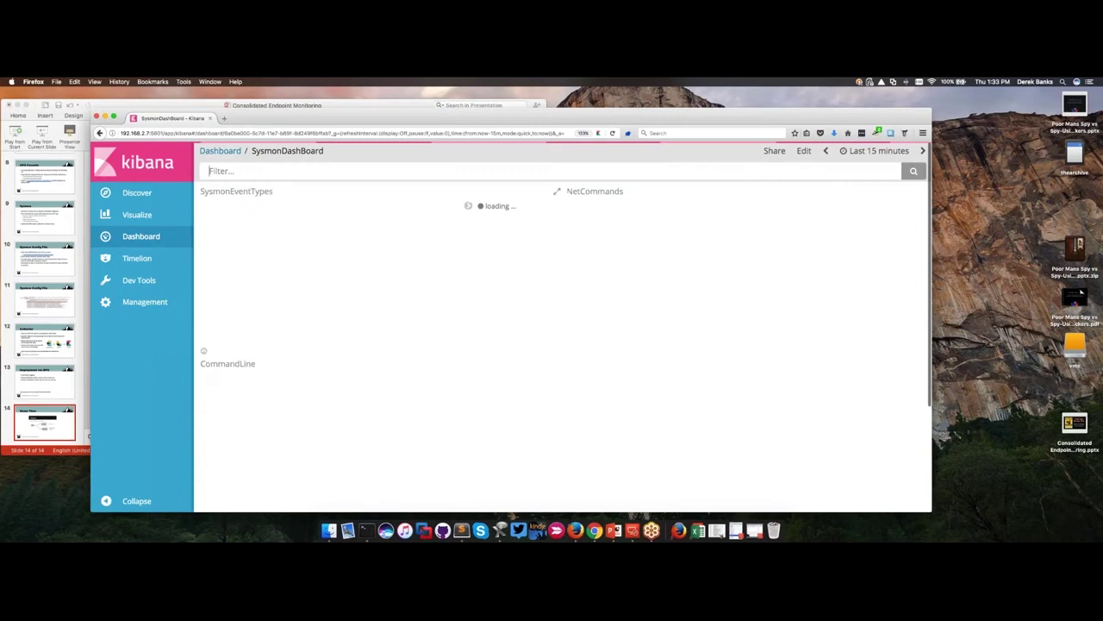
scroll(542, 308, "down", 3)
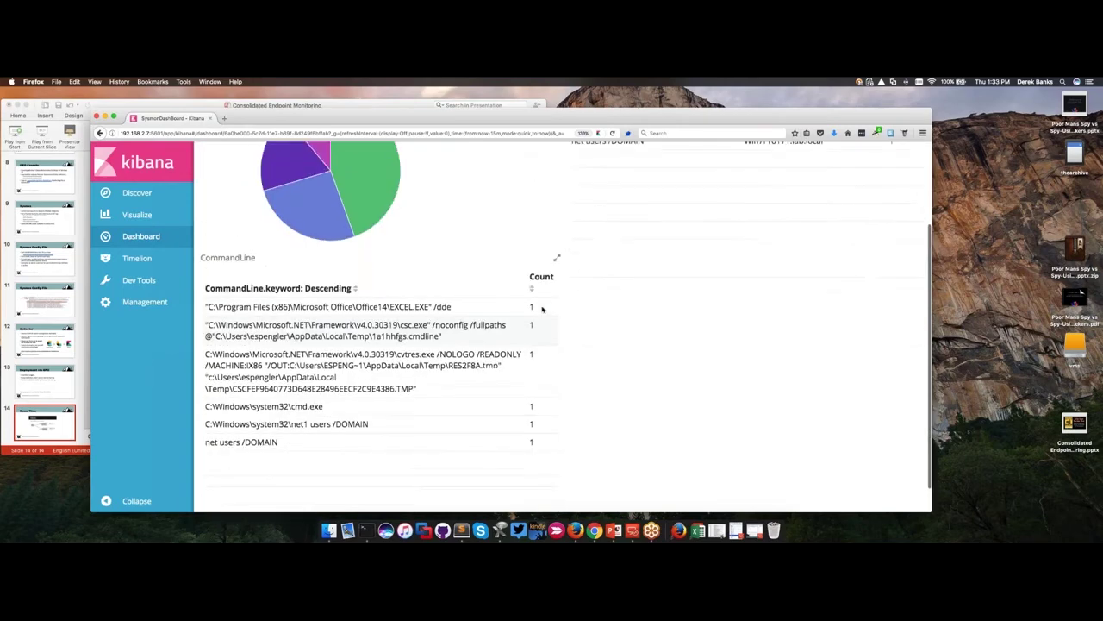
scroll(542, 308, "up", 3)
scroll(542, 309, "up", 1)
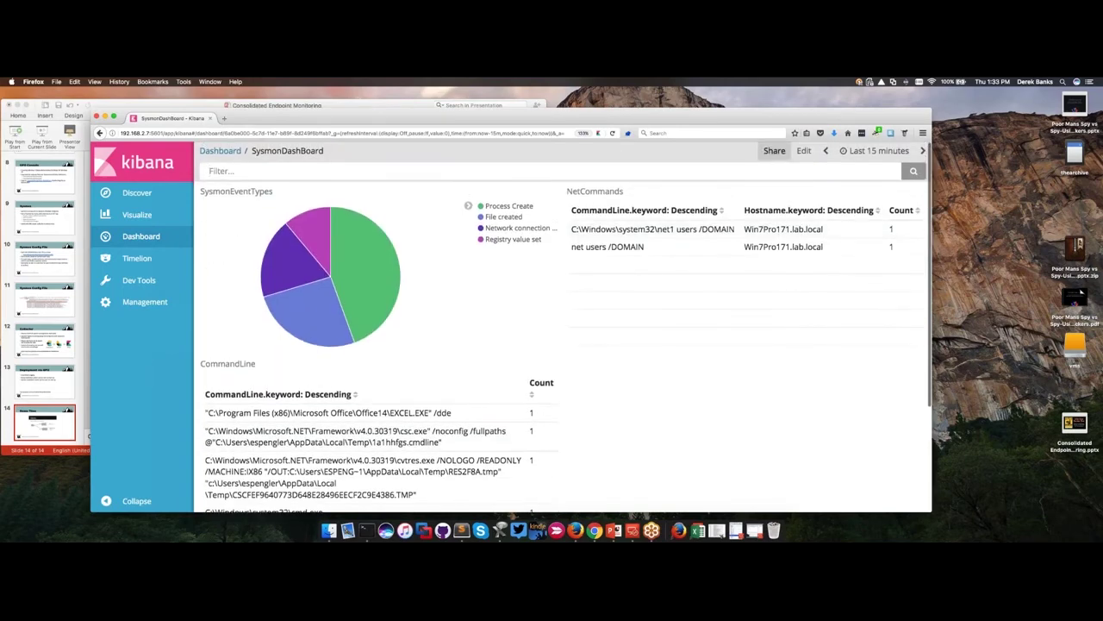
left_click(803, 150)
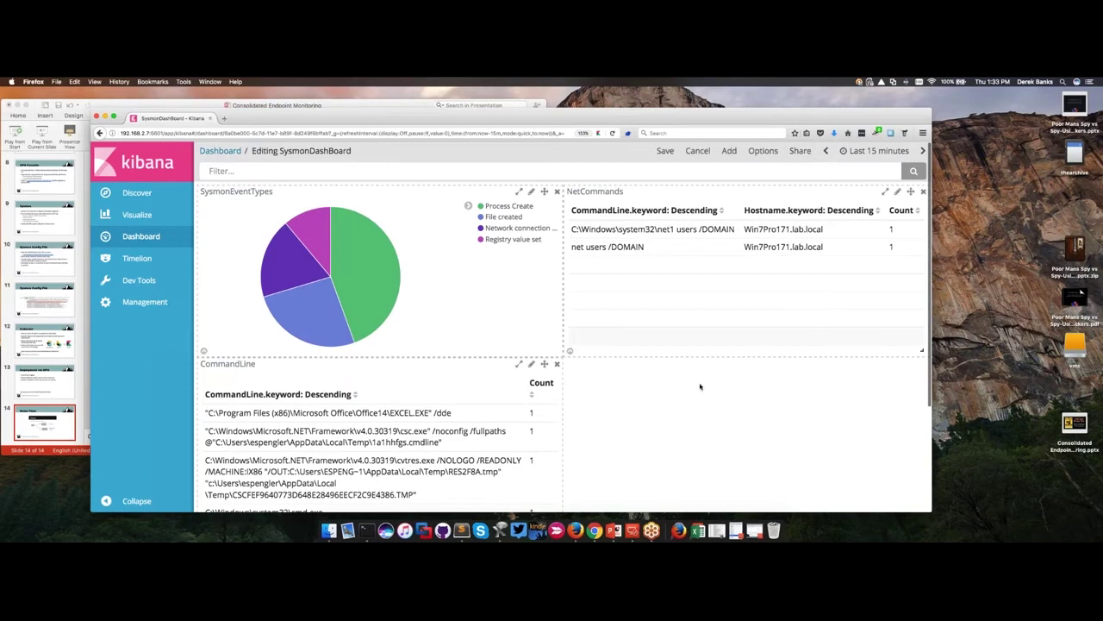
left_click(730, 152)
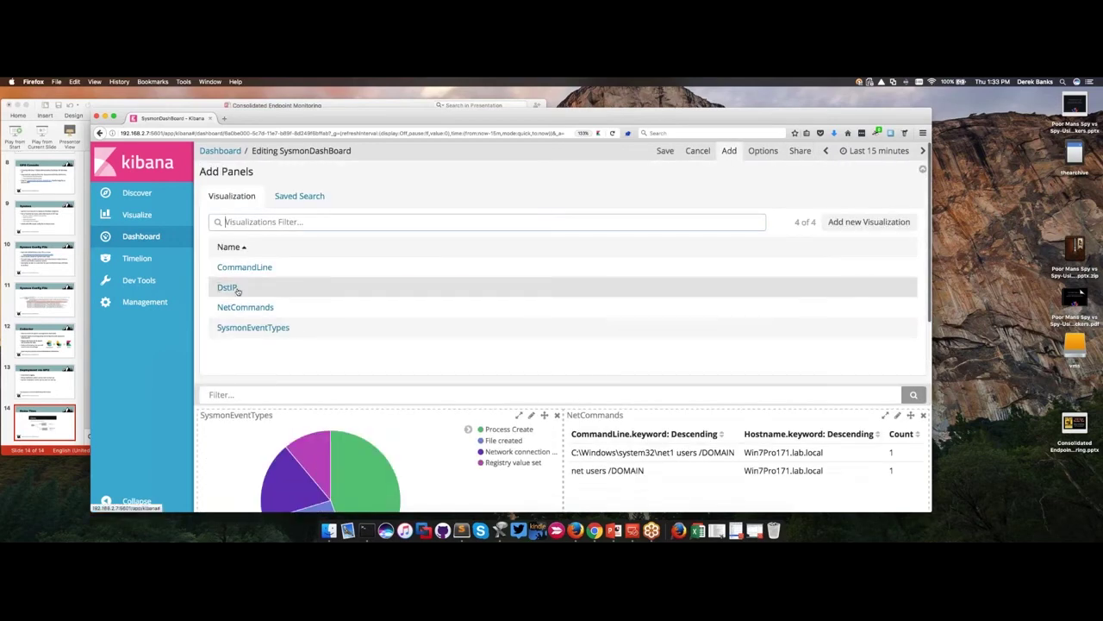
left_click(236, 289)
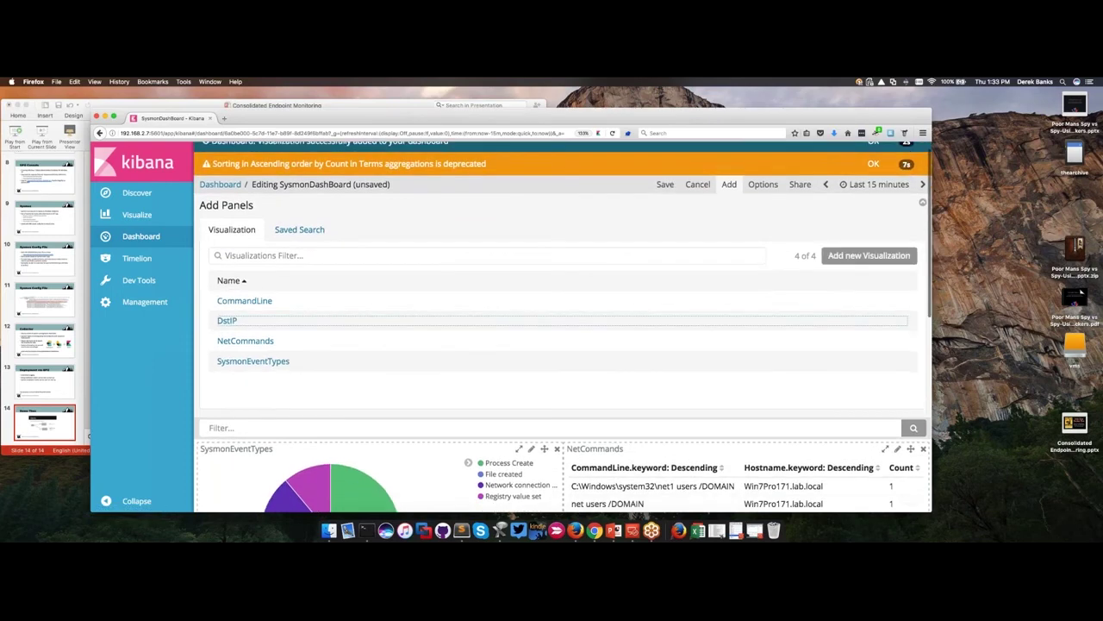
Step: Save SysmonDashBoard under its existing name with the new DstIP panel
scroll(560, 344, "down", 10)
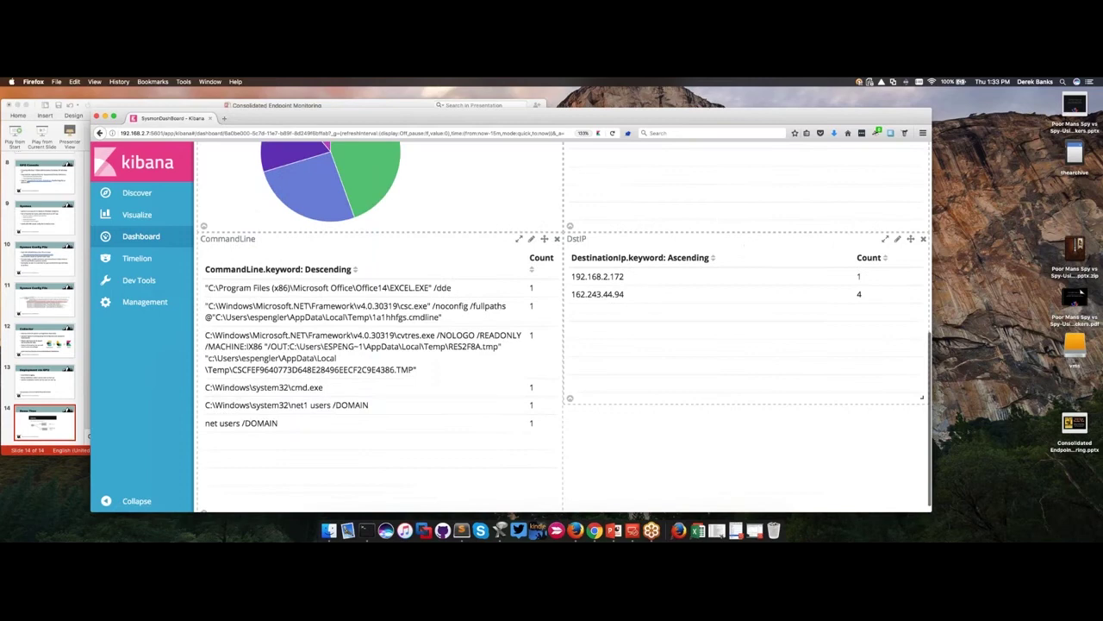
scroll(561, 344, "up", 5)
scroll(560, 345, "up", 5)
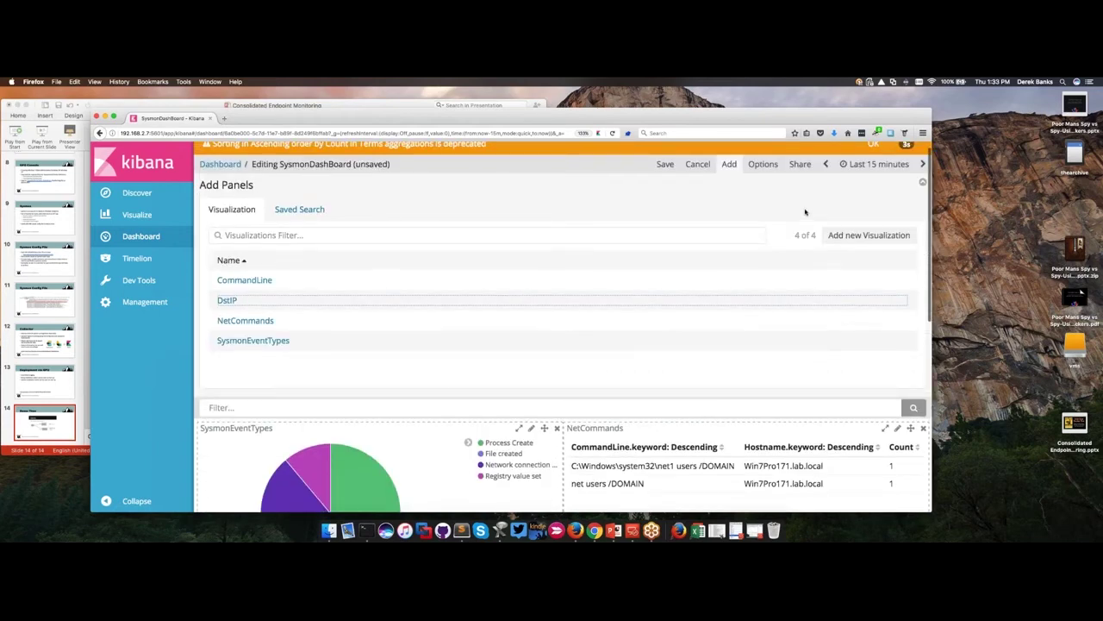
scroll(785, 339, "down", 2)
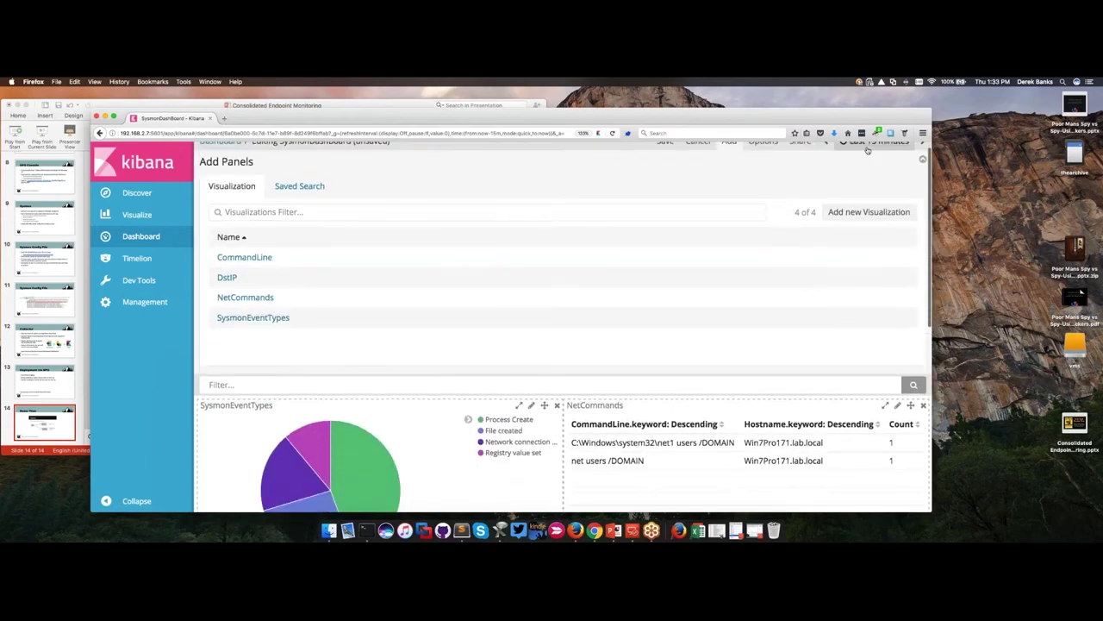
scroll(785, 339, "down", 8)
scroll(785, 339, "up", 6)
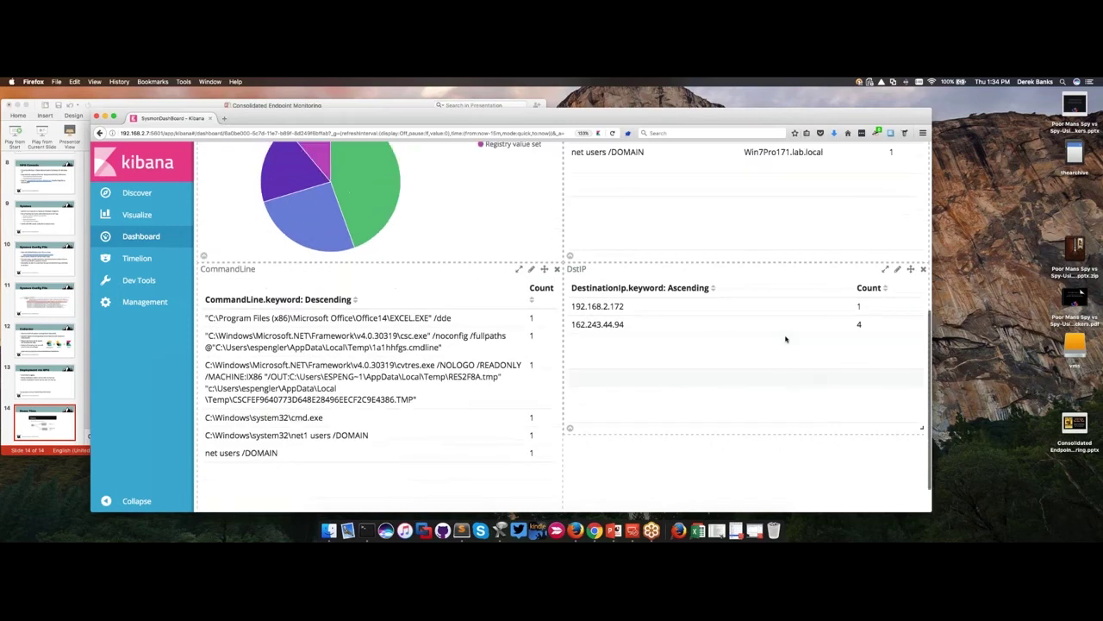
scroll(785, 339, "up", 3)
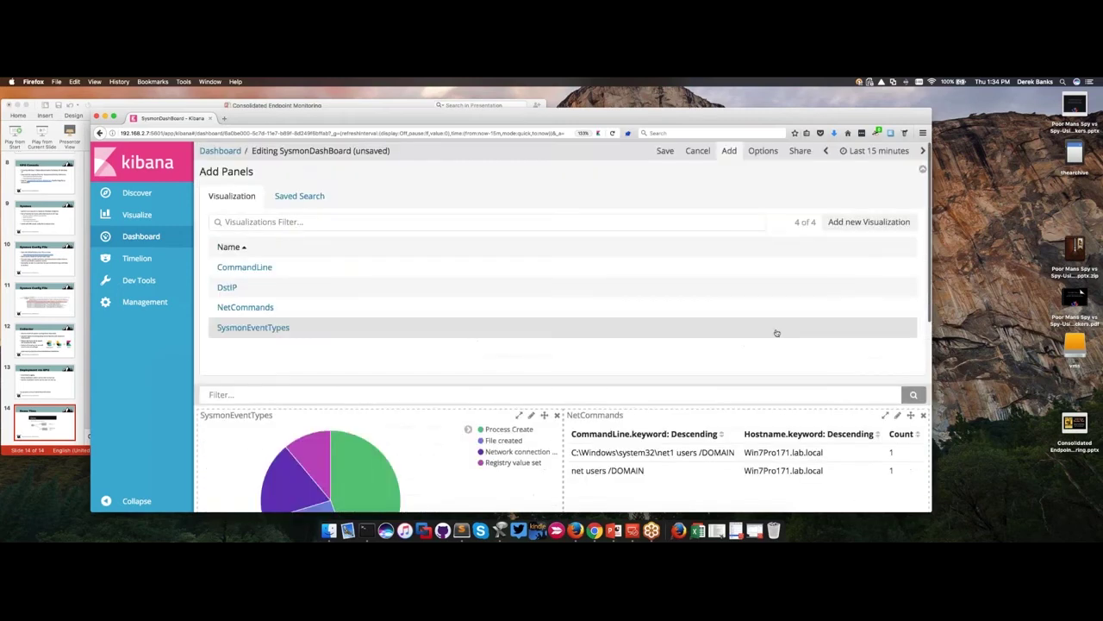
left_click(664, 152)
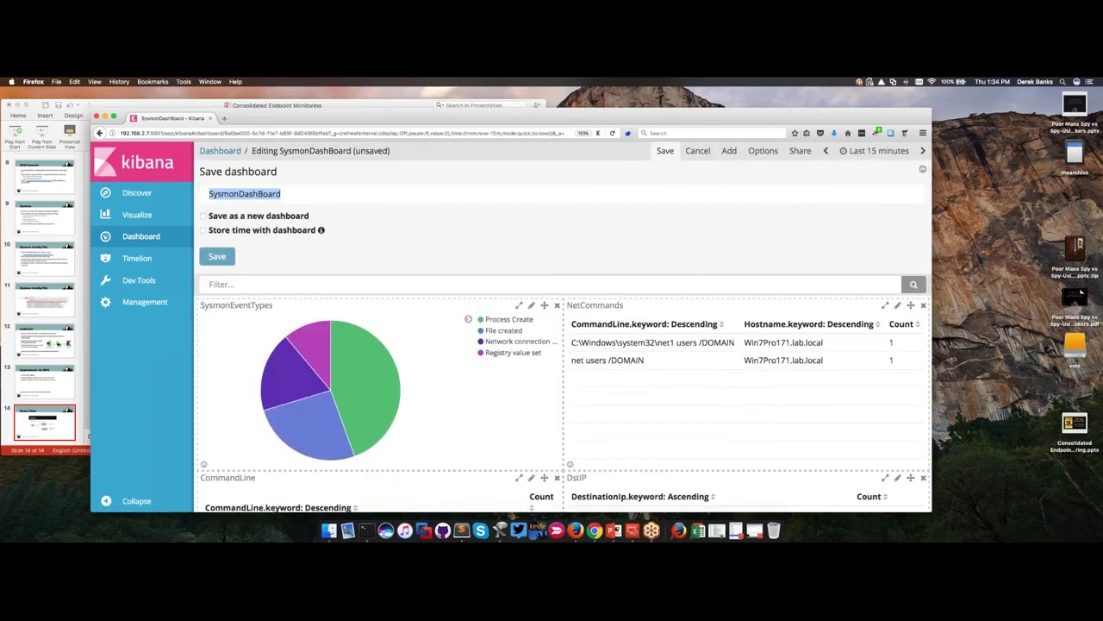
scroll(448, 226, "down", 1)
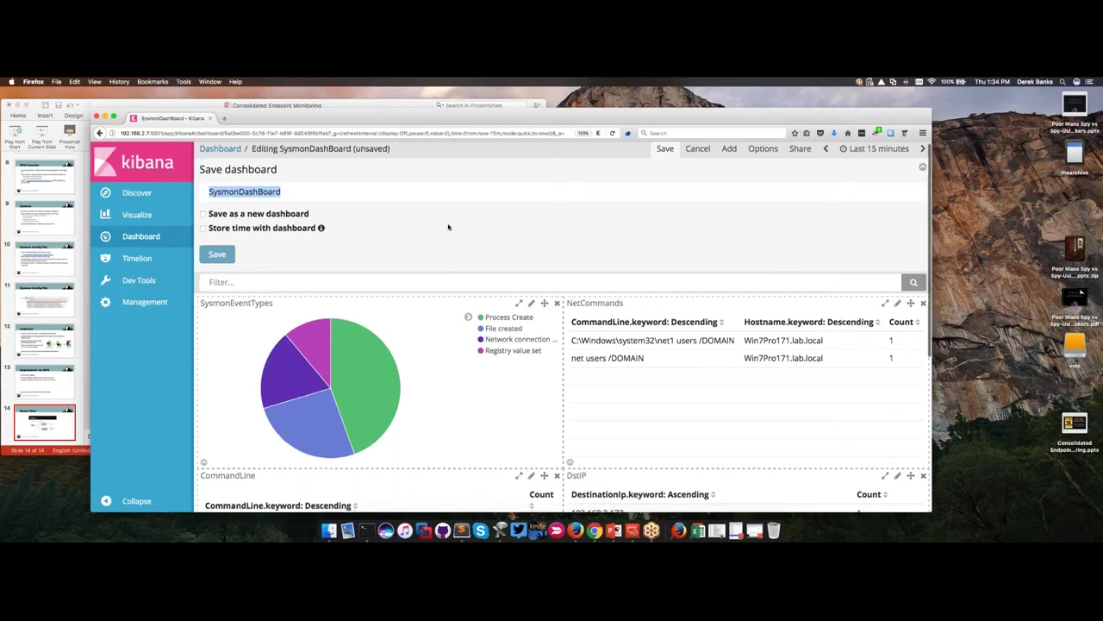
scroll(448, 227, "down", 5)
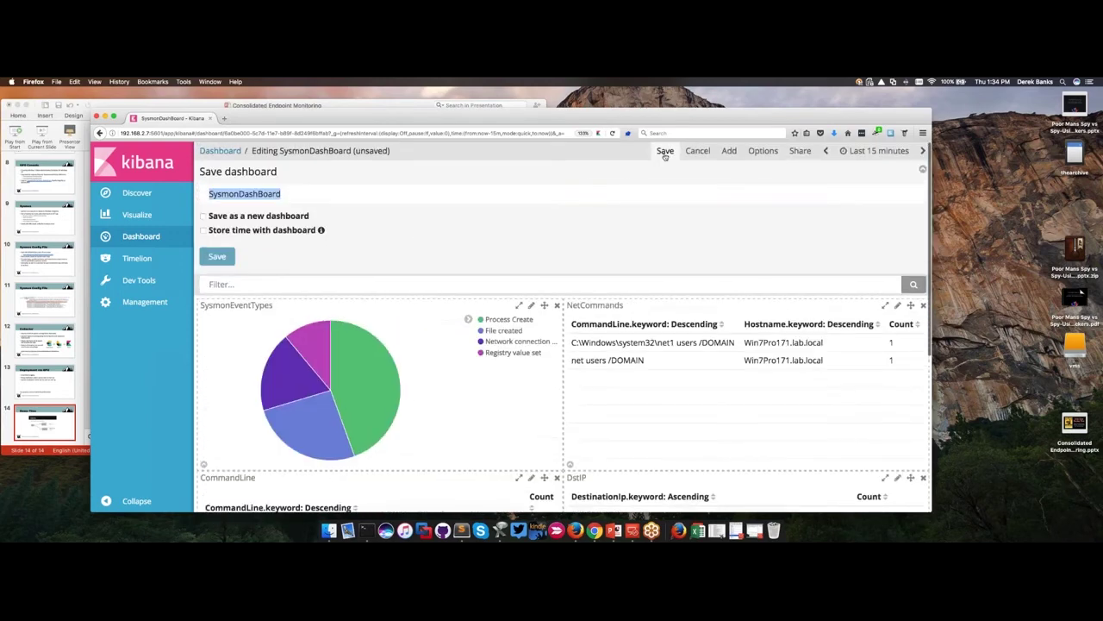
key("super+a")
left_click(217, 256)
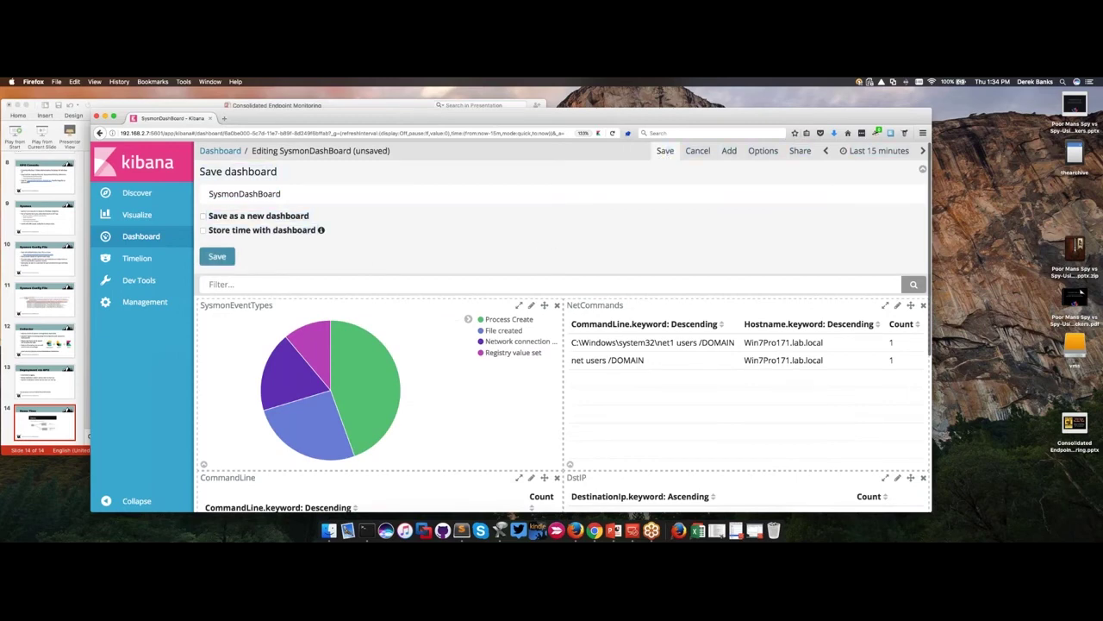
left_click(217, 256)
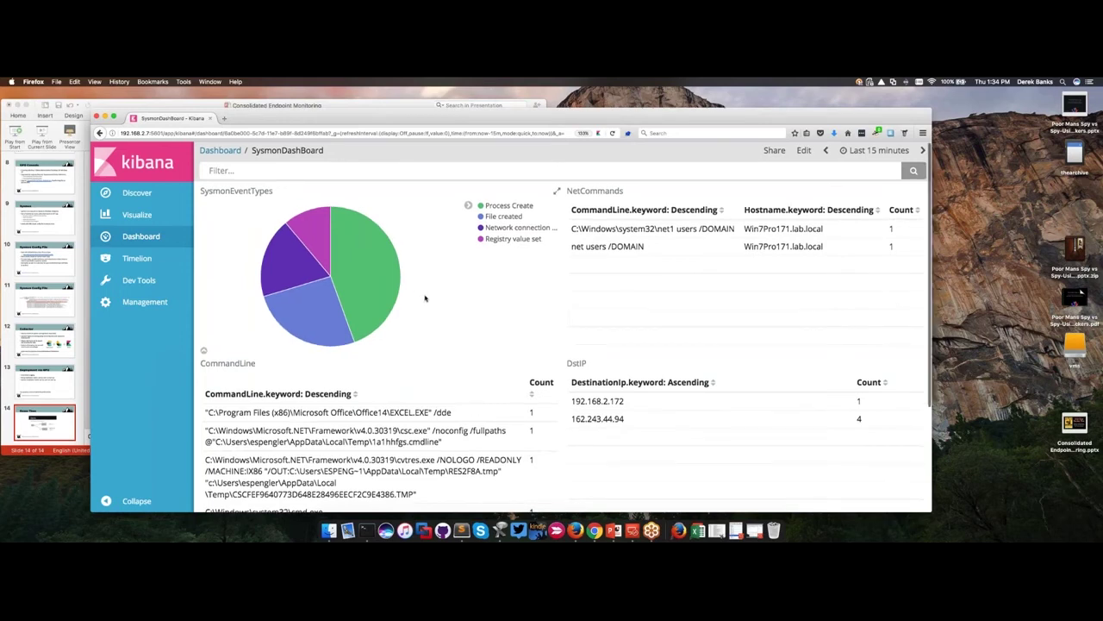
Step: Copy the 162.243.44.94 address from the DstIP table
scroll(424, 299, "down", 3)
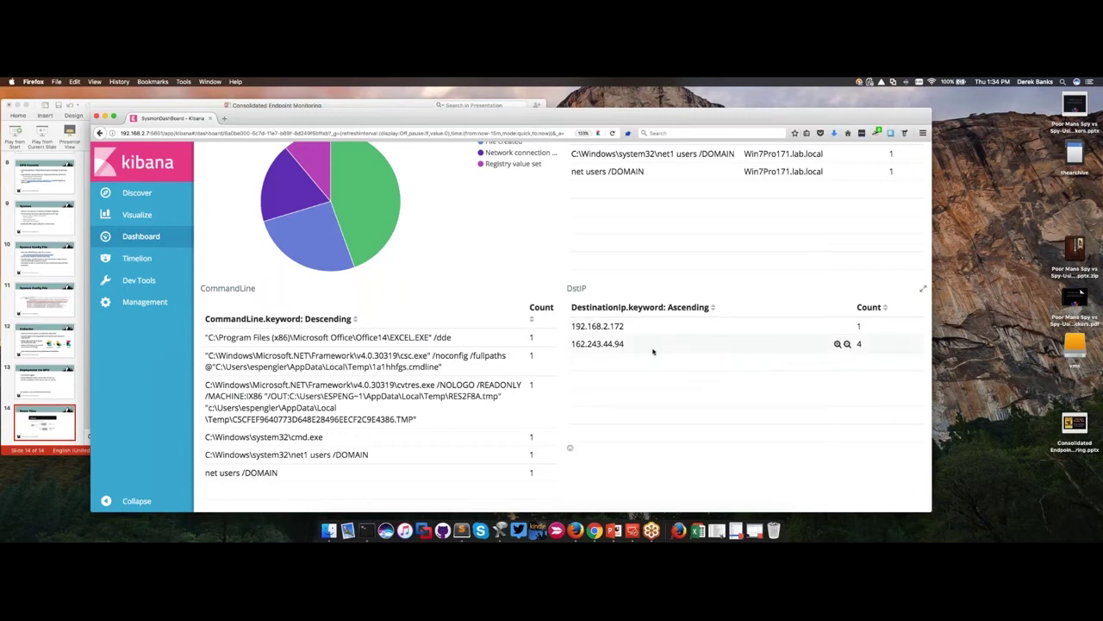
left_click_drag(625, 344, 571, 344)
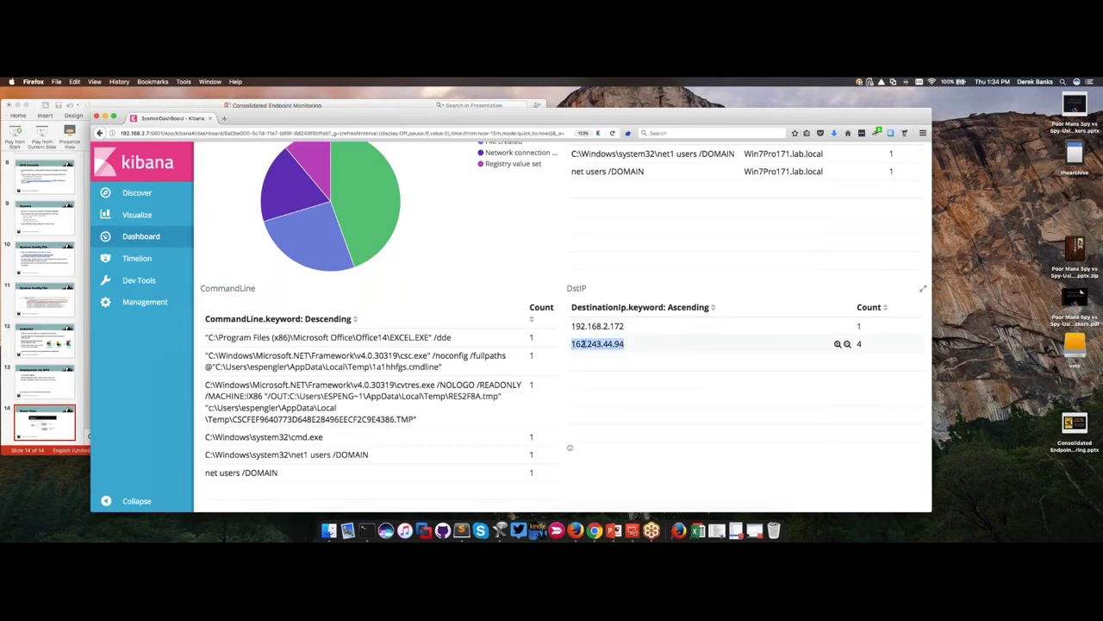
right_click(591, 345)
left_click(601, 347)
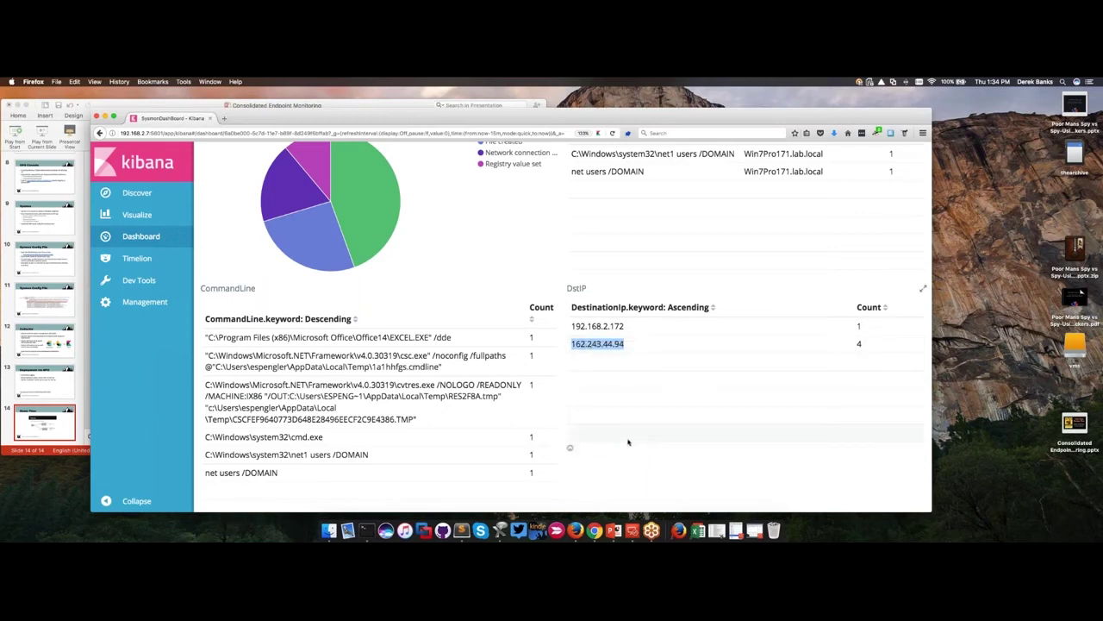
scroll(485, 359, "up", 2)
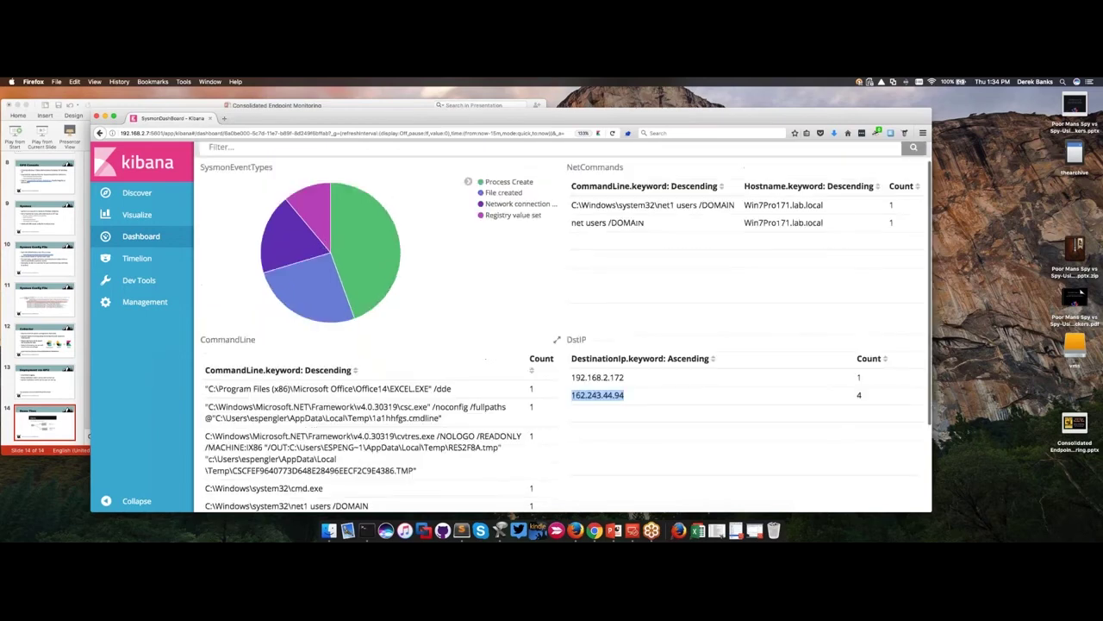
Step: Search Discover for the pasted IP 162.243.44.94, returning 4 hits
left_click(138, 193)
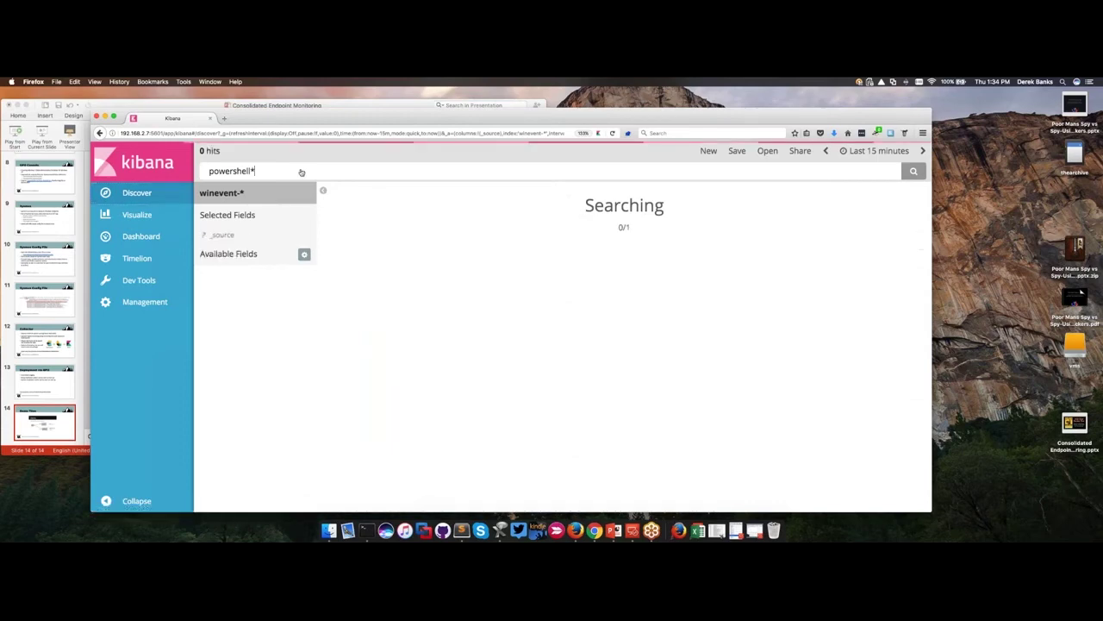
key("super+a")
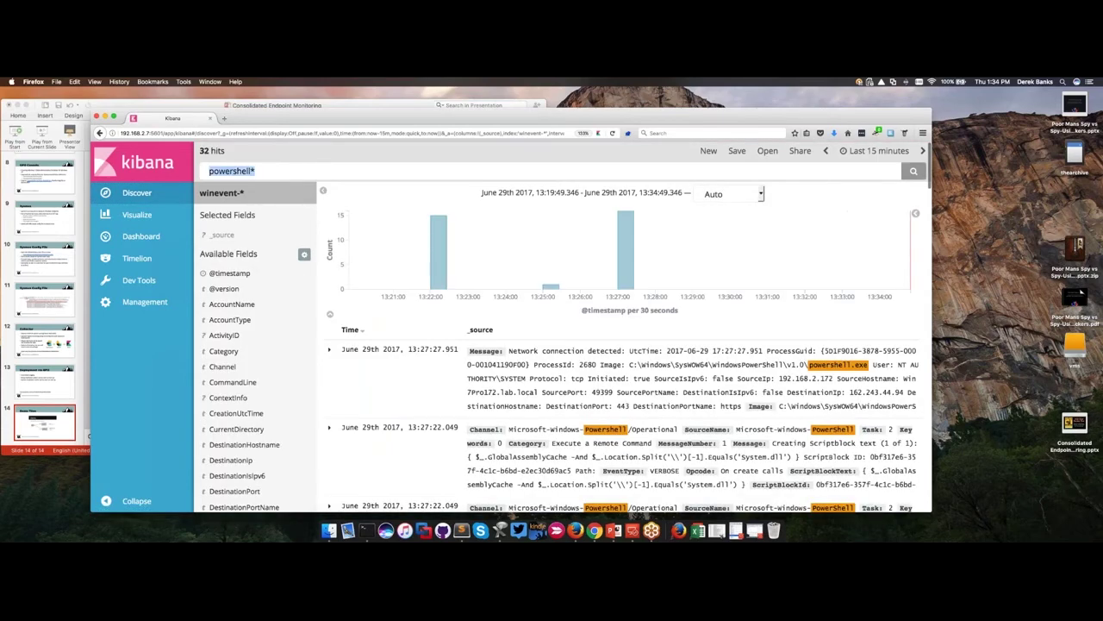
key("super+v")
key("Return")
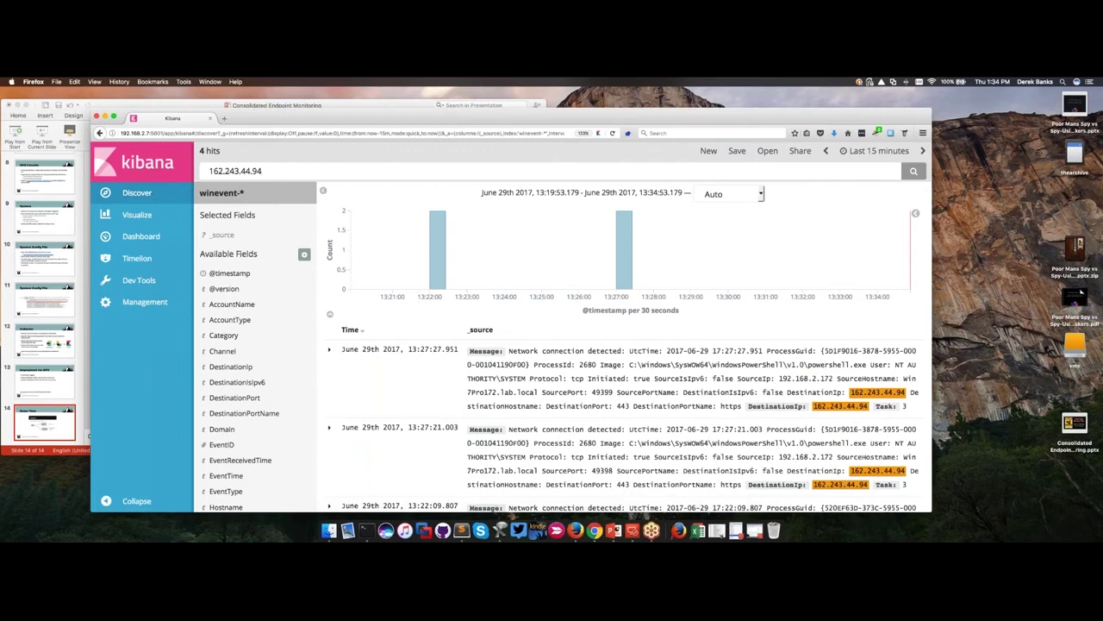
Step: Expand the 13:27:21.003 event's fields, then switch to the Windows remote desktop session
scroll(604, 345, "down", 1)
scroll(561, 345, "down", 2)
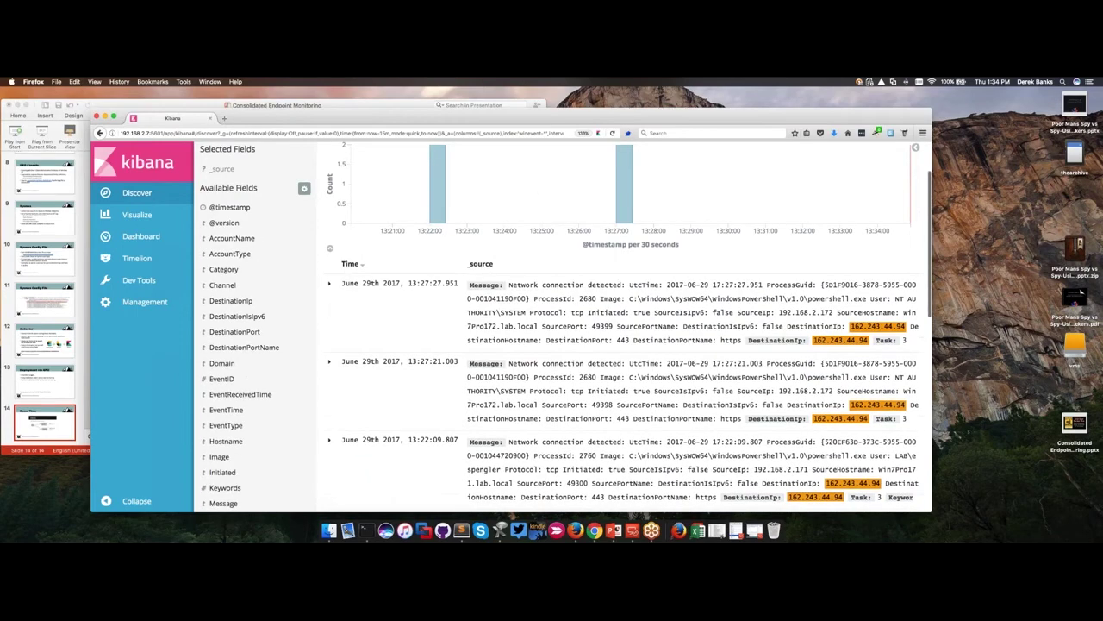
scroll(560, 345, "down", 1)
scroll(560, 345, "down", 1)
left_click(330, 342)
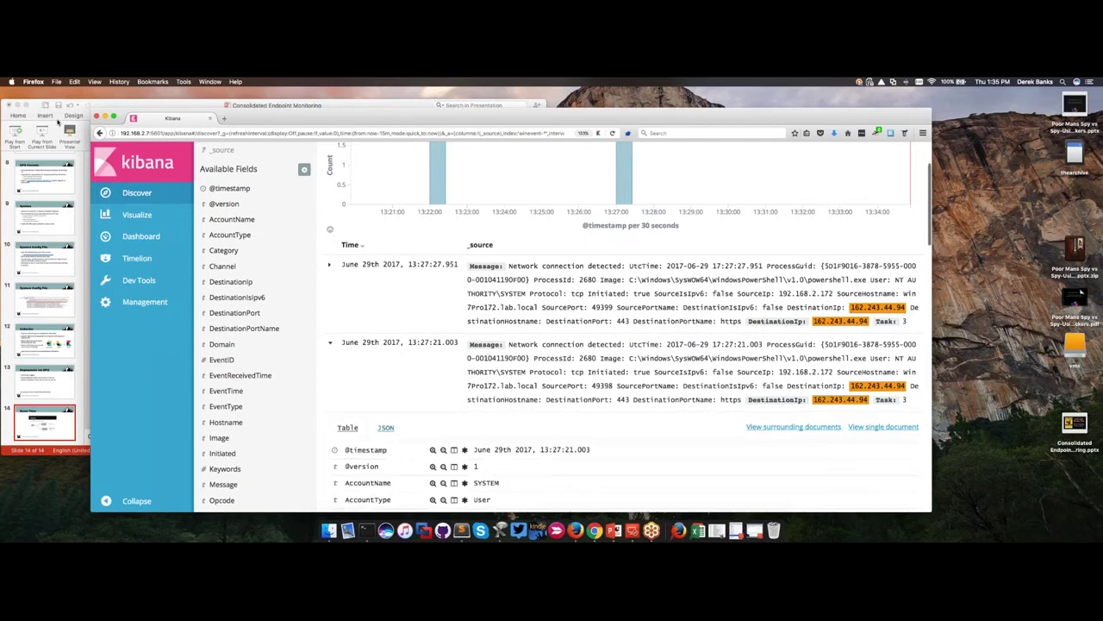
left_click(632, 530)
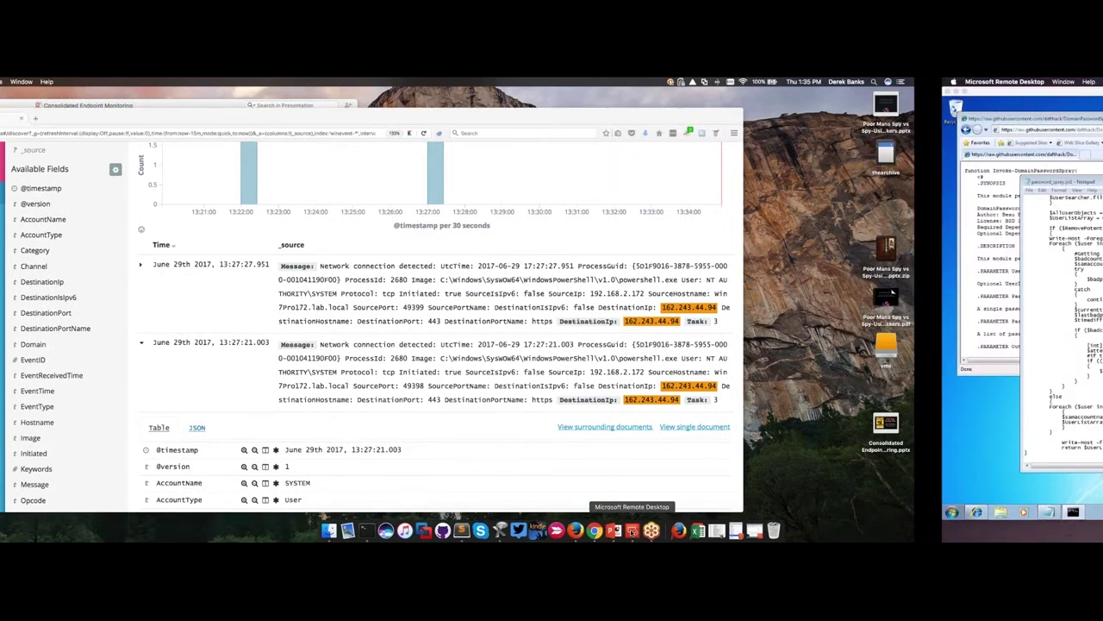
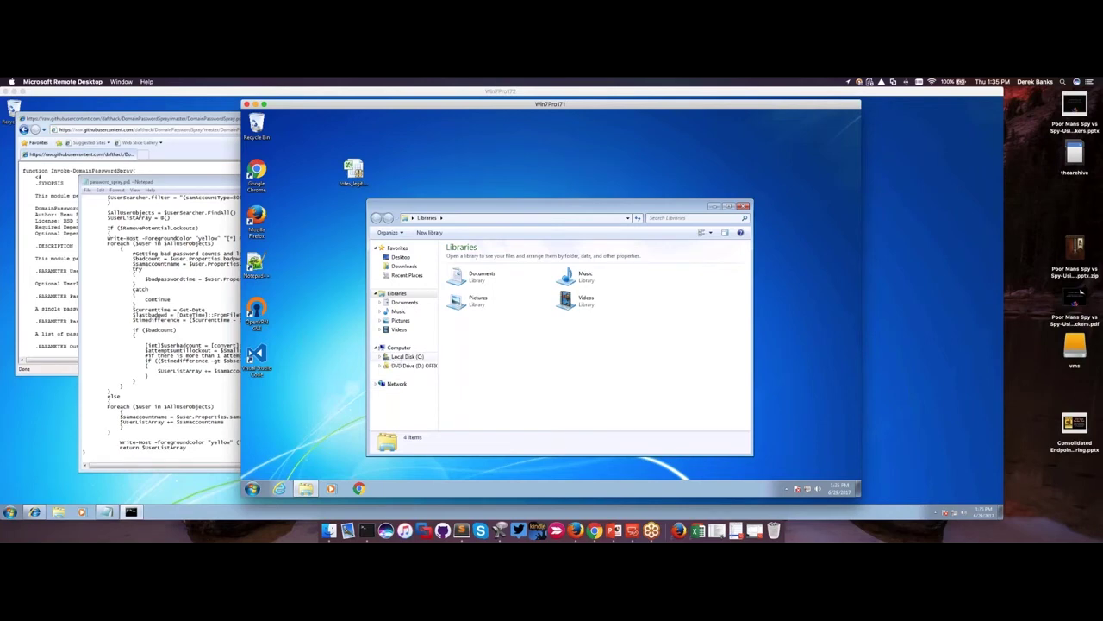
Step: Expand Local Disk (C:) and enlarge the folder tree pane and Explorer window
left_click(385, 357)
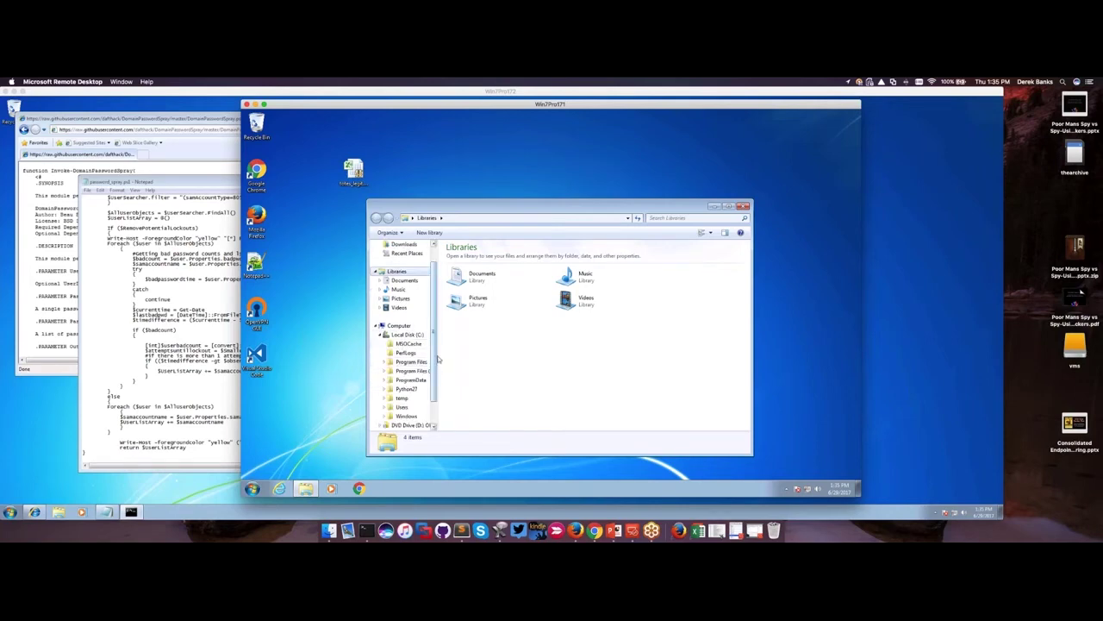
left_click_drag(440, 359, 554, 355)
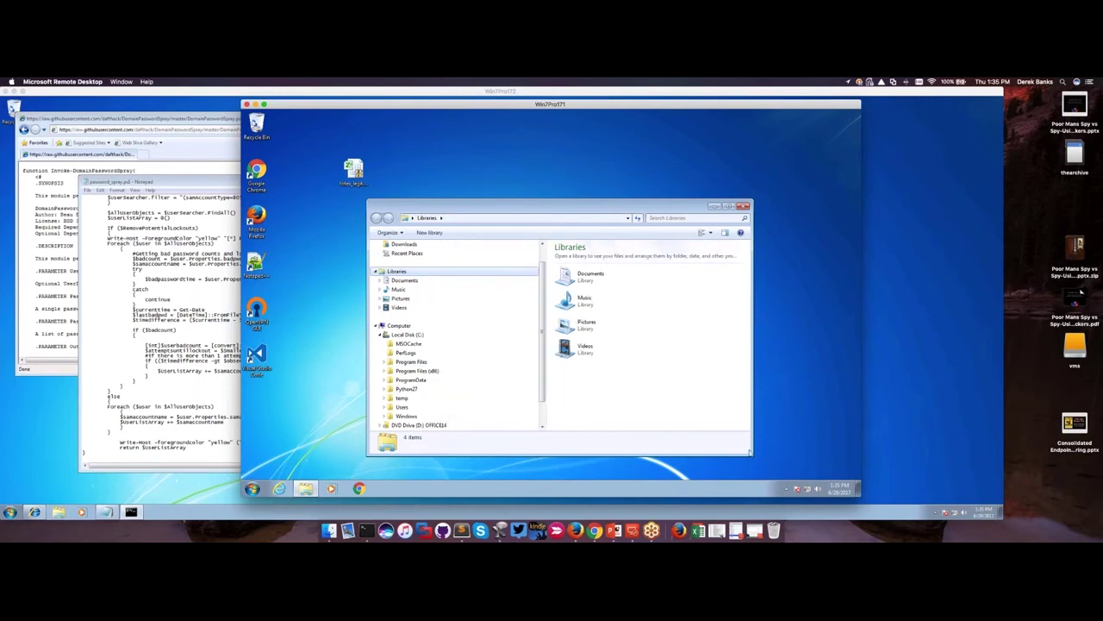
left_click_drag(761, 455, 833, 469)
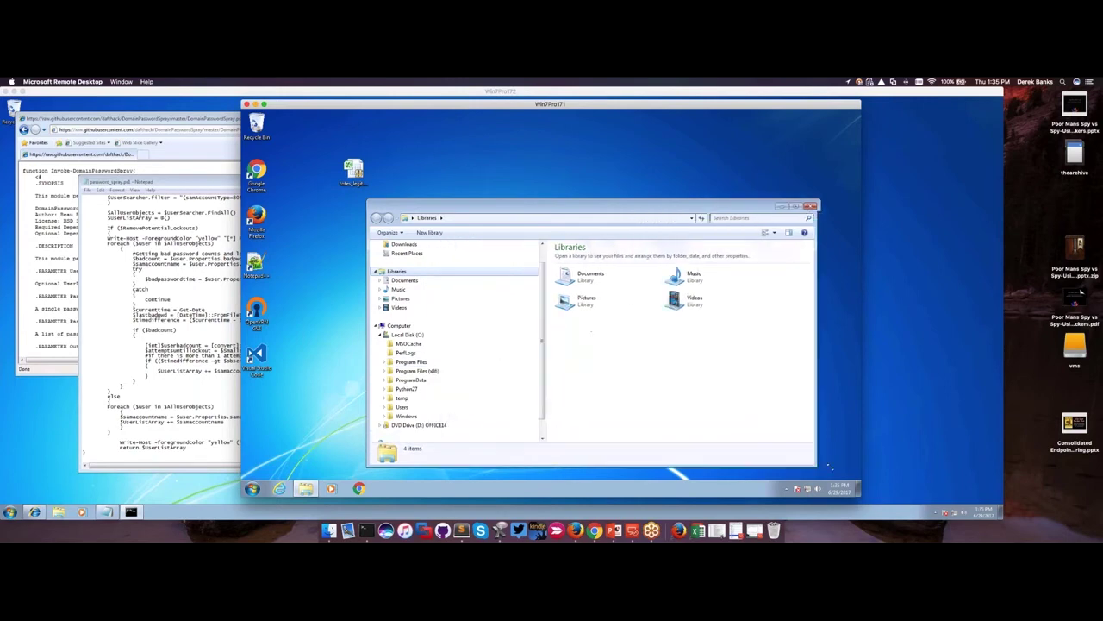
Step: Navigate into Program Files (x86)\nxlog\conf to reach nxlog.conf
left_click(419, 371)
left_click(417, 370)
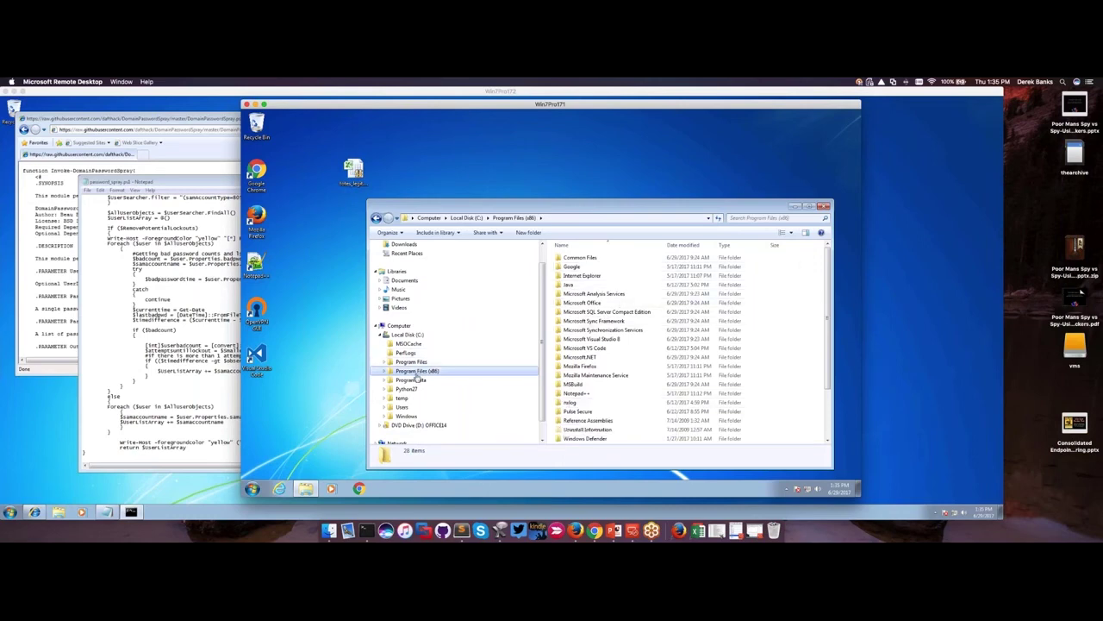
double_click(570, 401)
double_click(568, 266)
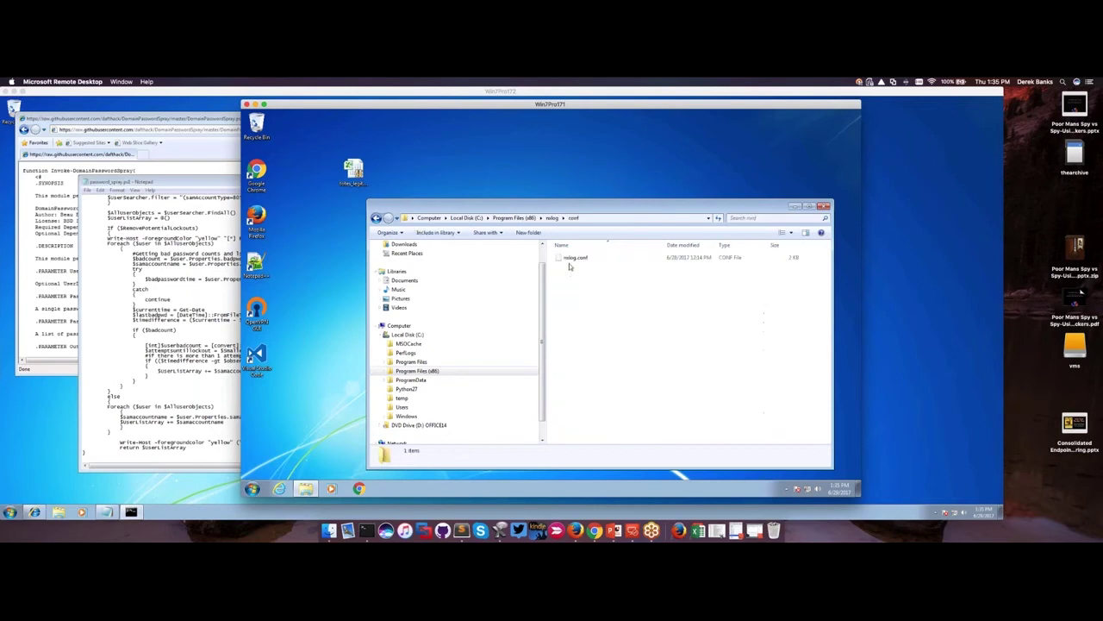
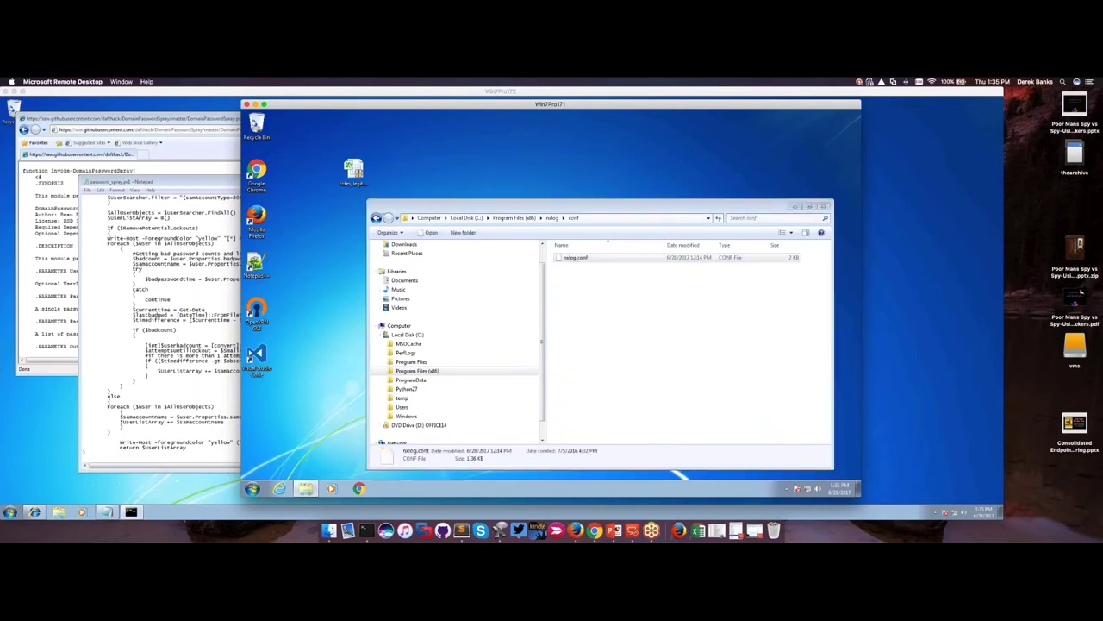
Step: Open nxlog.conf from the nxlog conf folder in Notepad++ and decline the update download
double_click(575, 257)
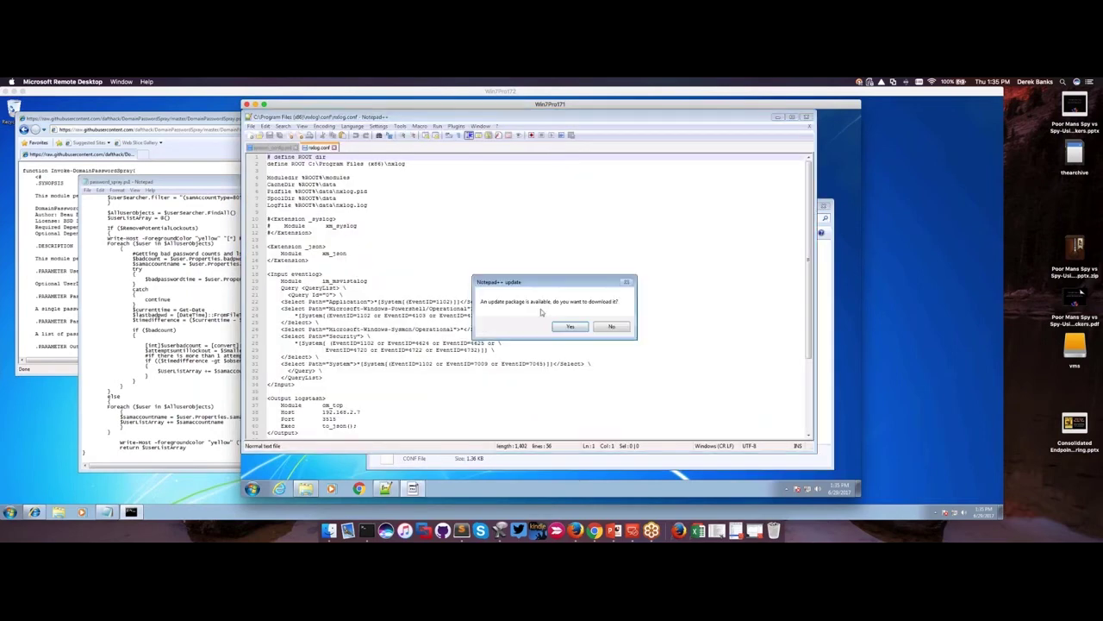
left_click(609, 327)
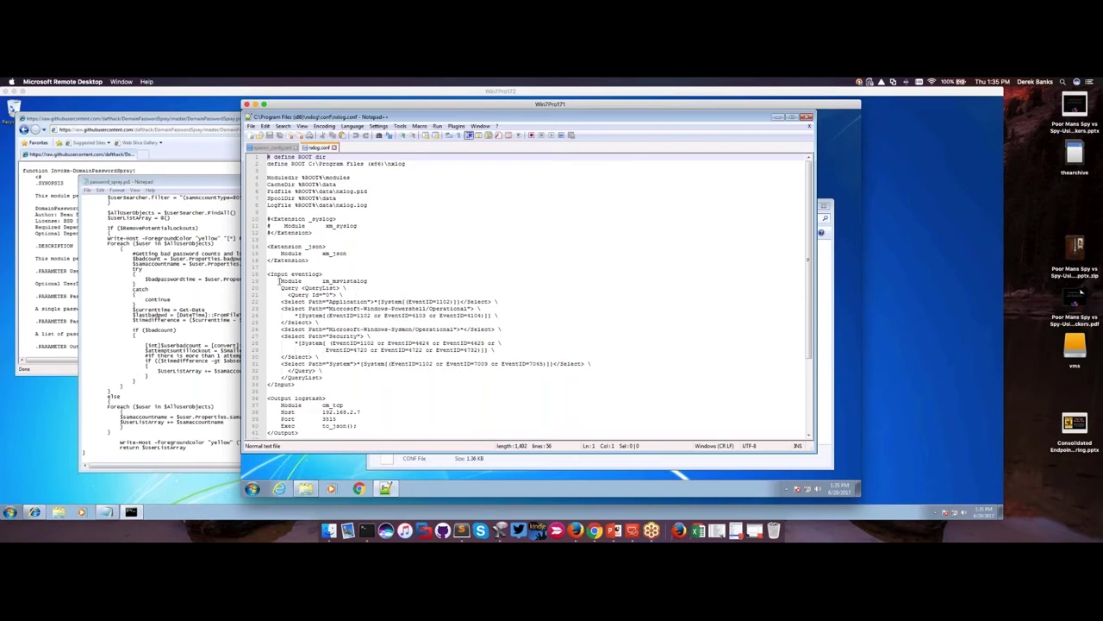
Step: Highlight the eventlog input block and the Security event ID query lines to review them
left_click_drag(271, 275, 452, 320)
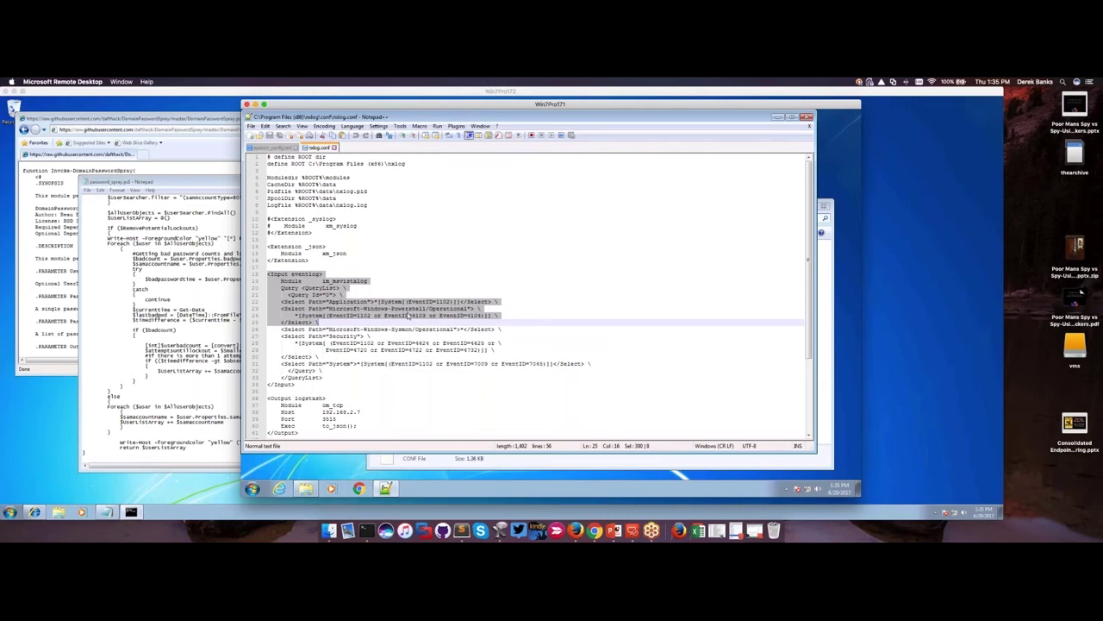
left_click(453, 338)
left_click_drag(452, 338, 451, 343)
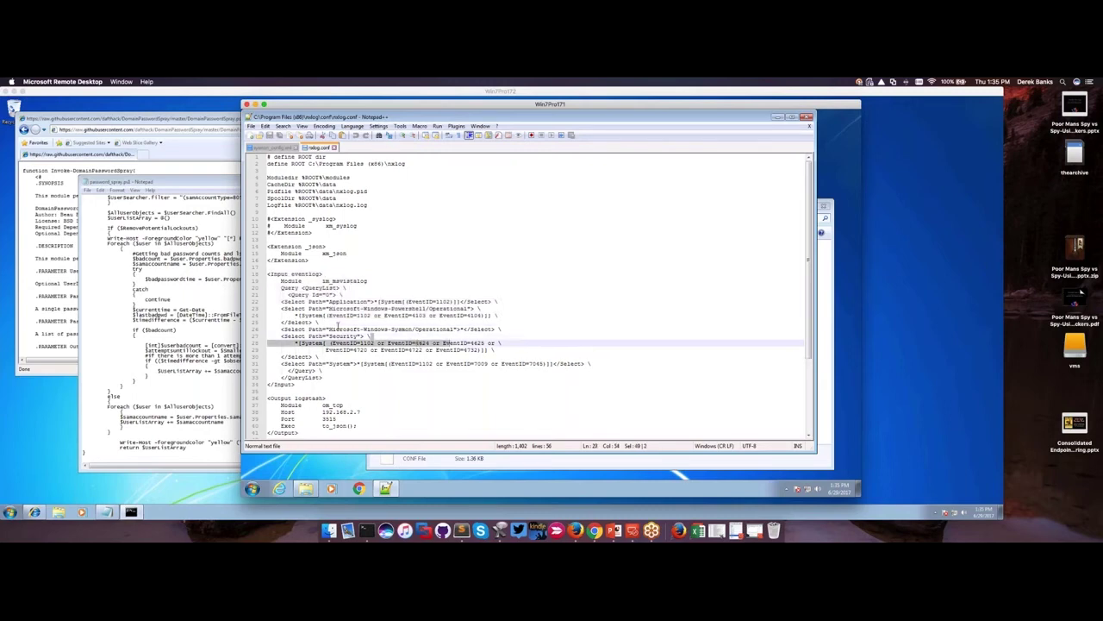
left_click_drag(332, 337, 487, 349)
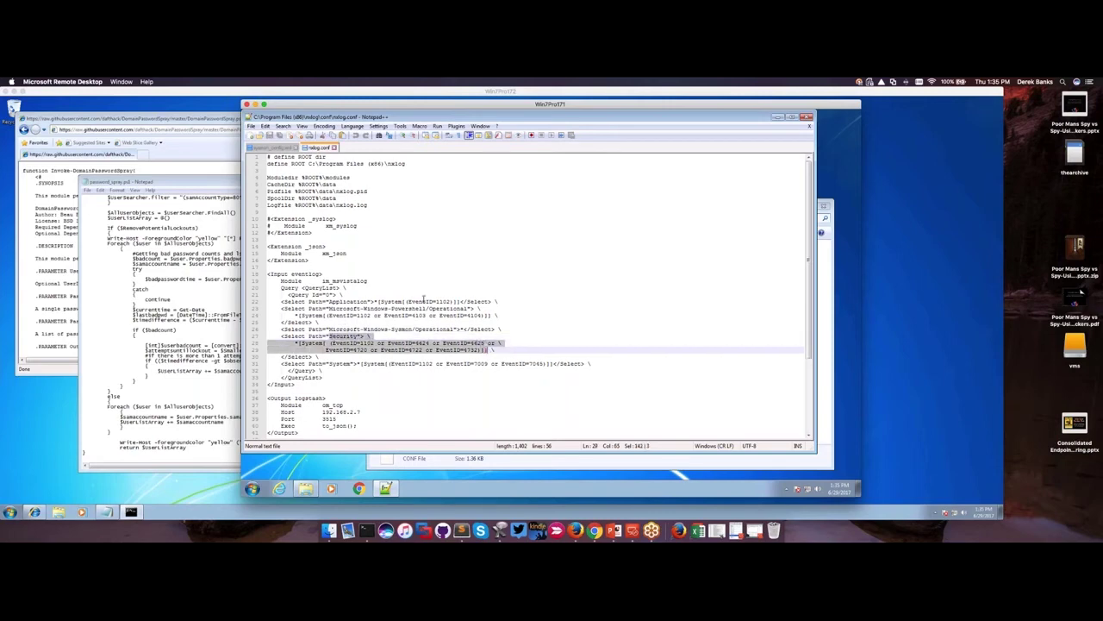
scroll(414, 321, "down", 4)
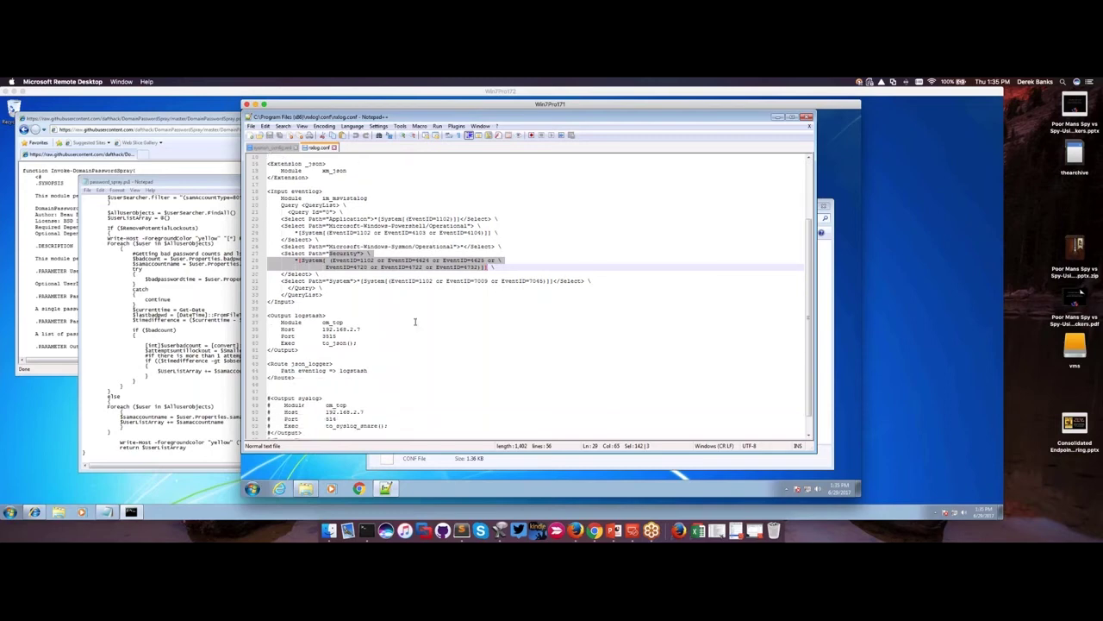
scroll(412, 321, "down", 1)
left_click_drag(370, 351, 263, 298)
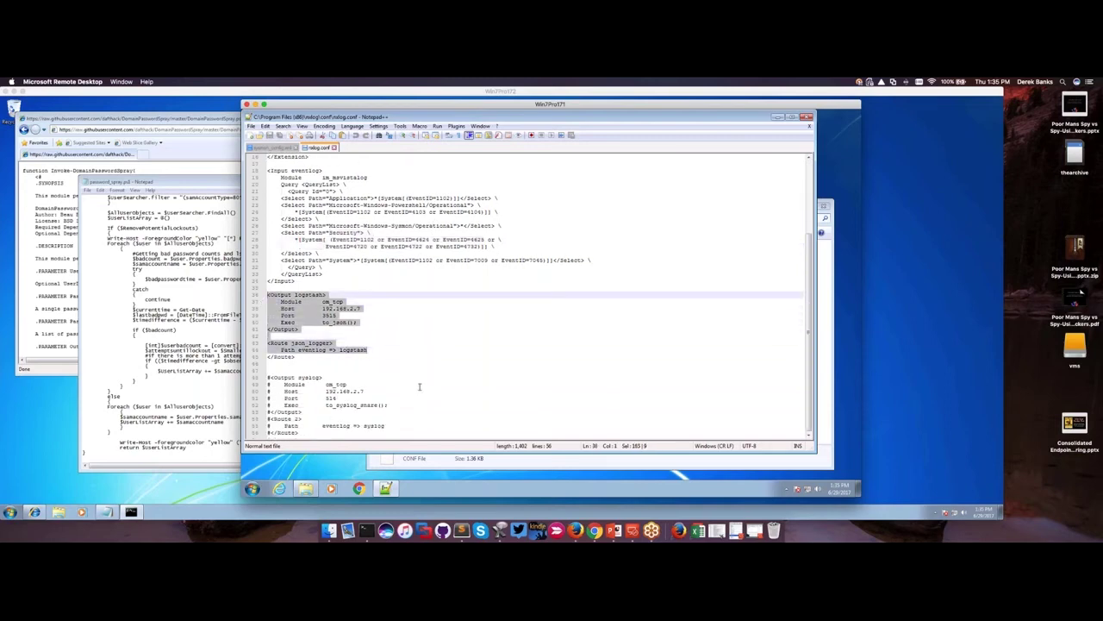
left_click(420, 387)
left_click_drag(300, 432, 266, 376)
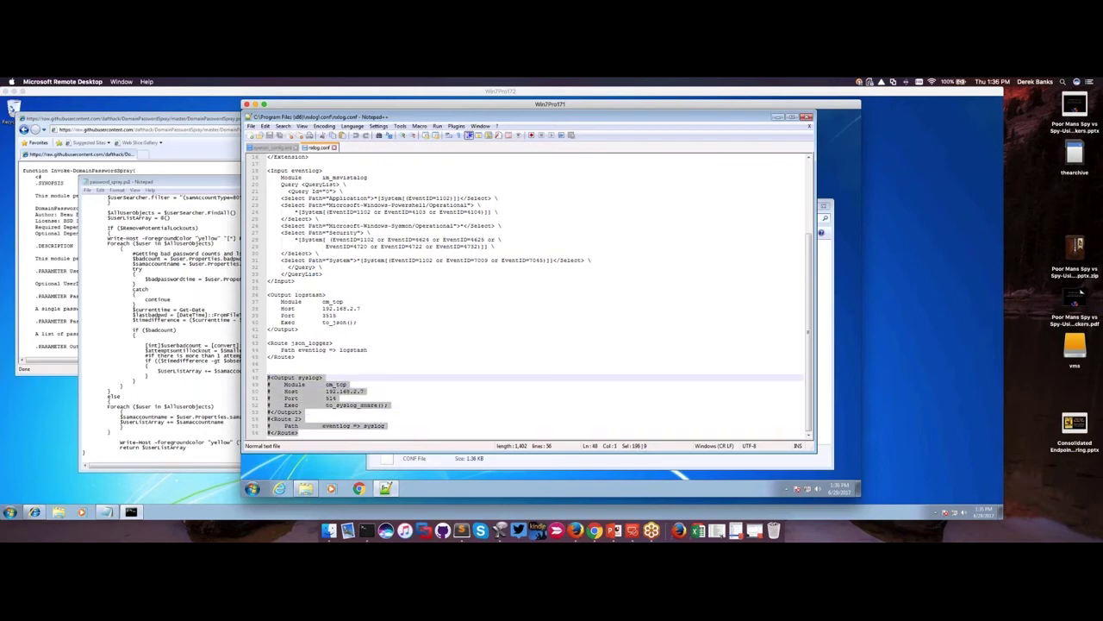
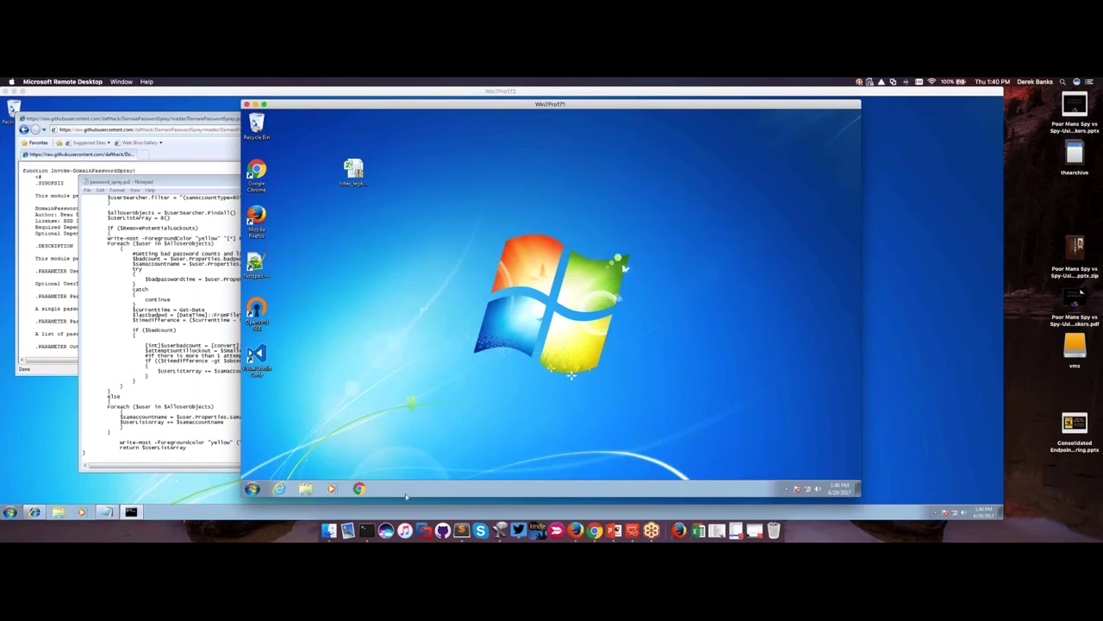
Step: Launch Windows Explorer from the remote taskbar to show the Documents, Music, Pictures and Videos libraries
left_click(307, 489)
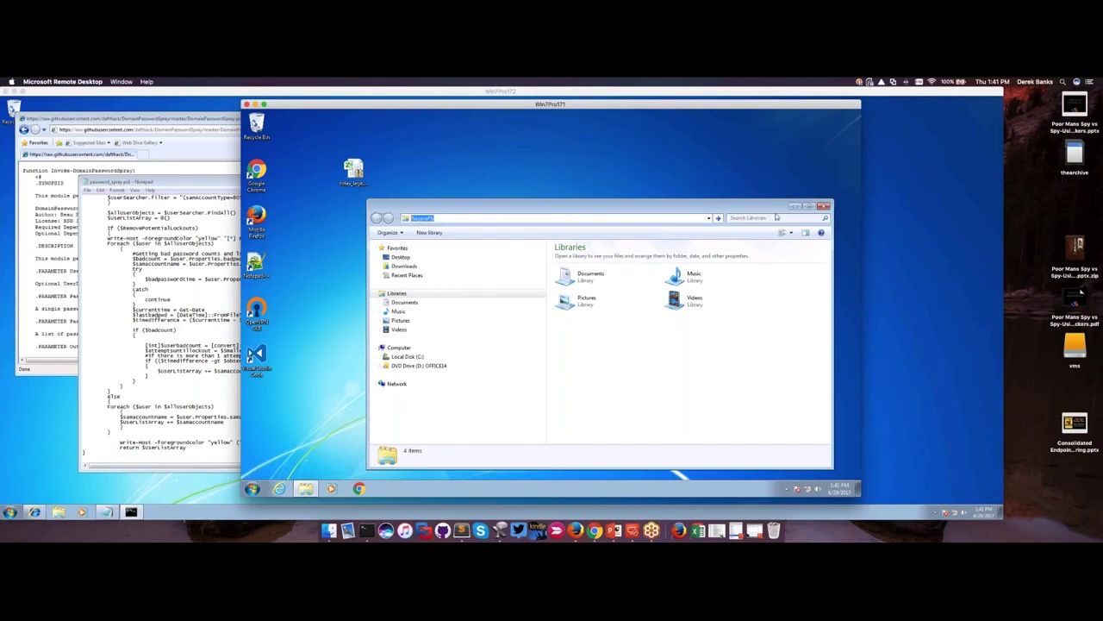
Step: Close the Libraries window and switch to the LabDC domain controller's folder window
left_click(824, 206)
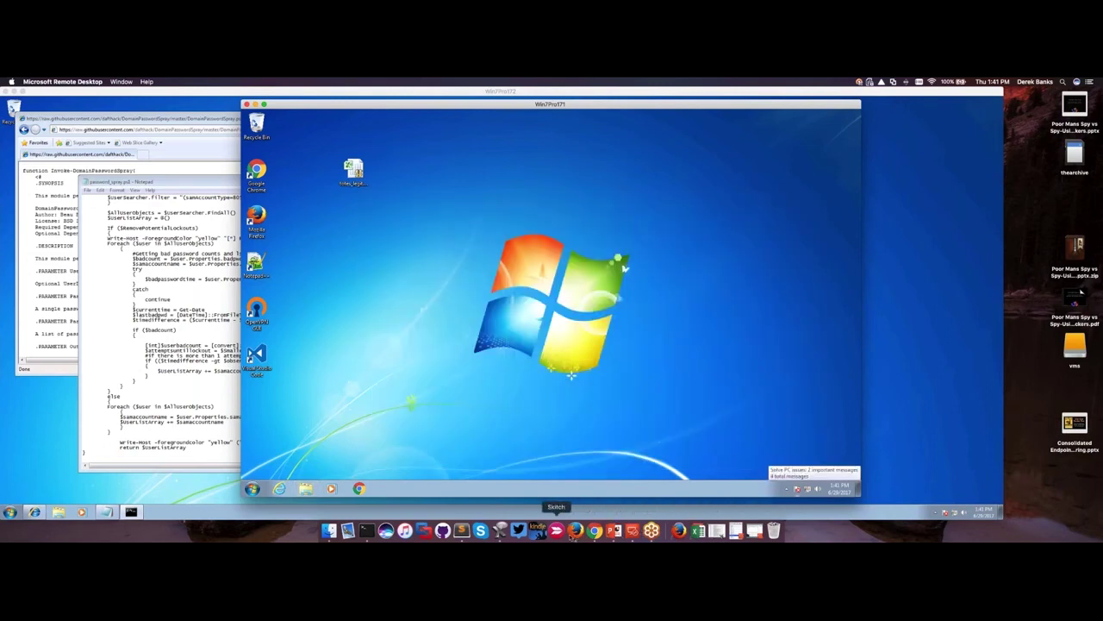
right_click(632, 529)
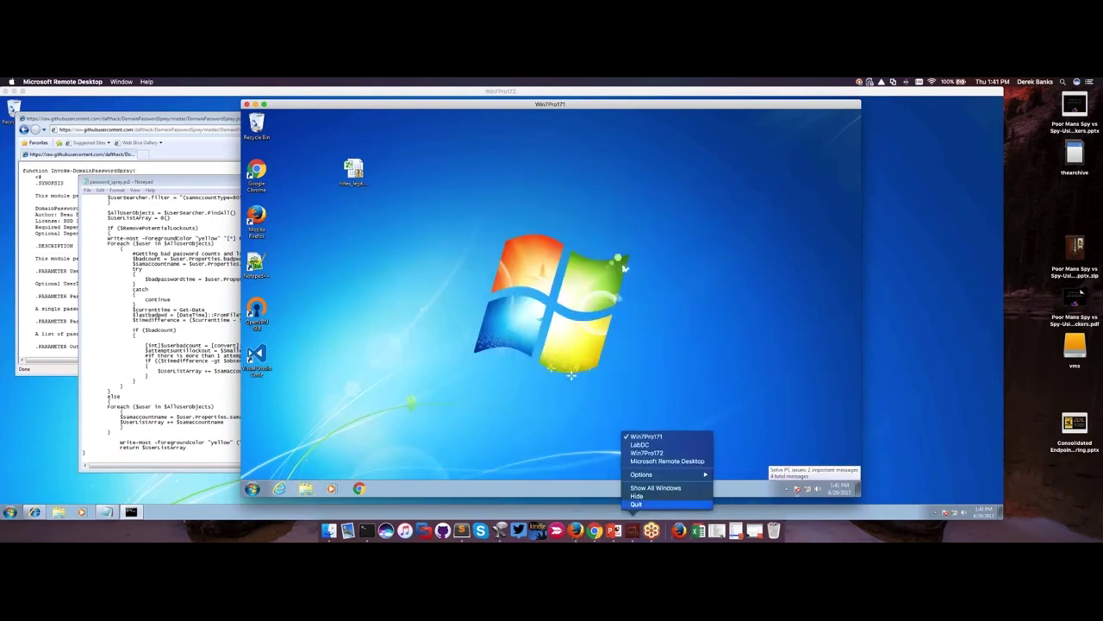
left_click(639, 444)
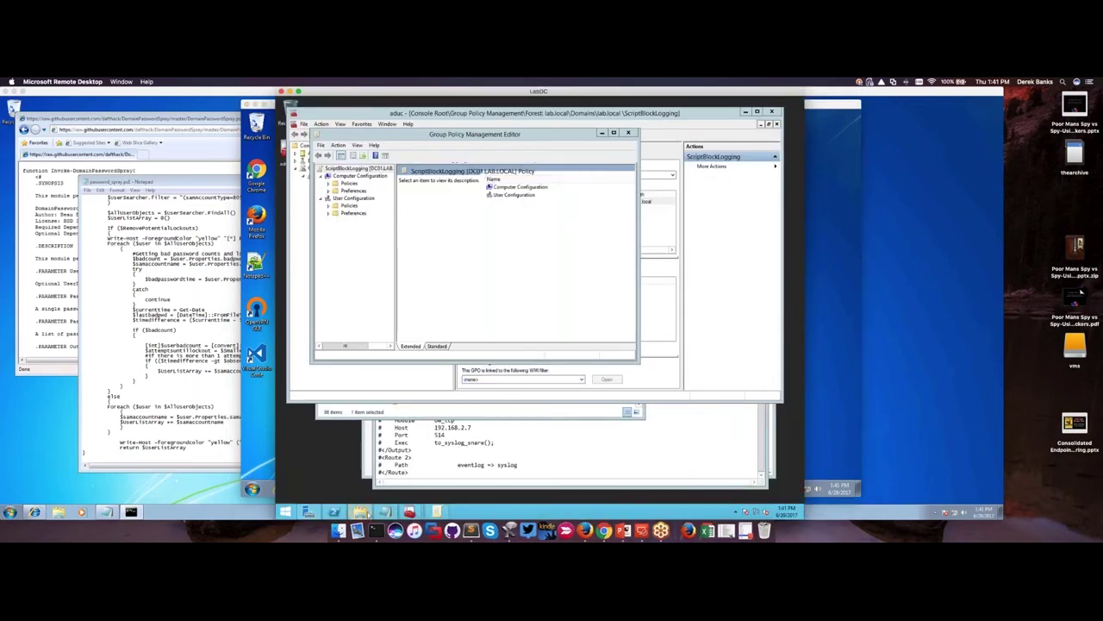
left_click(362, 512)
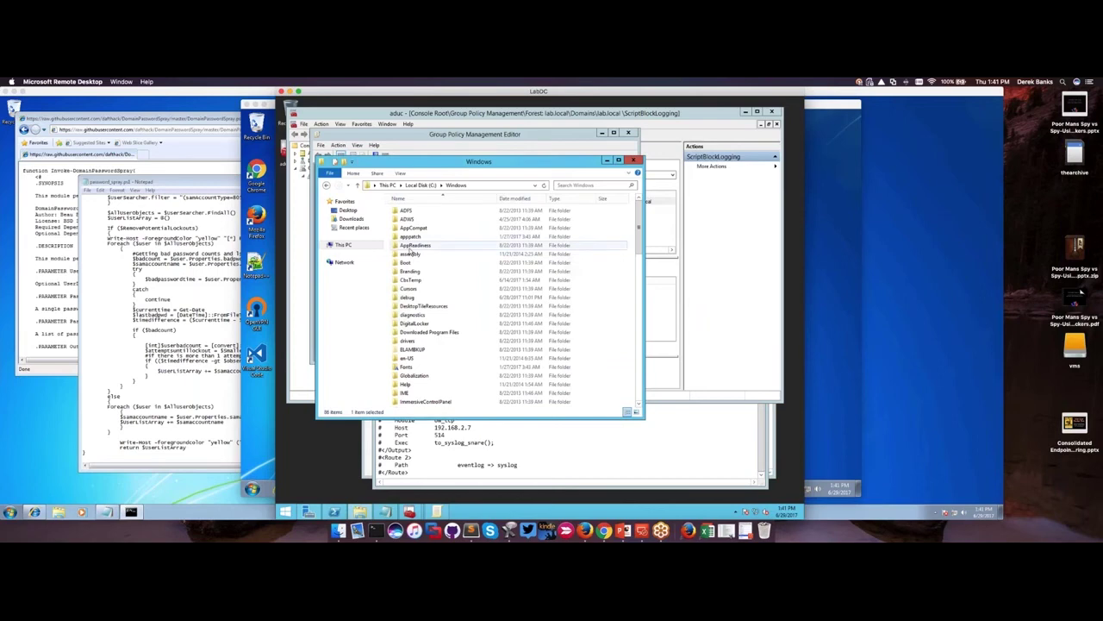
Step: Navigate from the \\lab.local SYSVOL path into scripts > nxlog
left_click(487, 185)
type("\\")
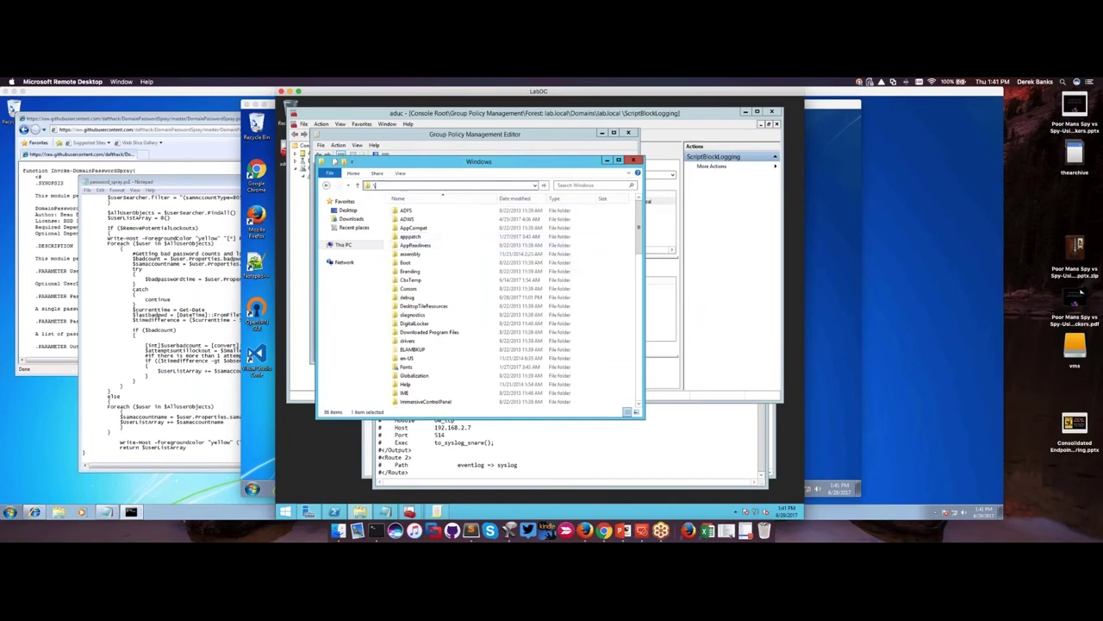
type("\\")
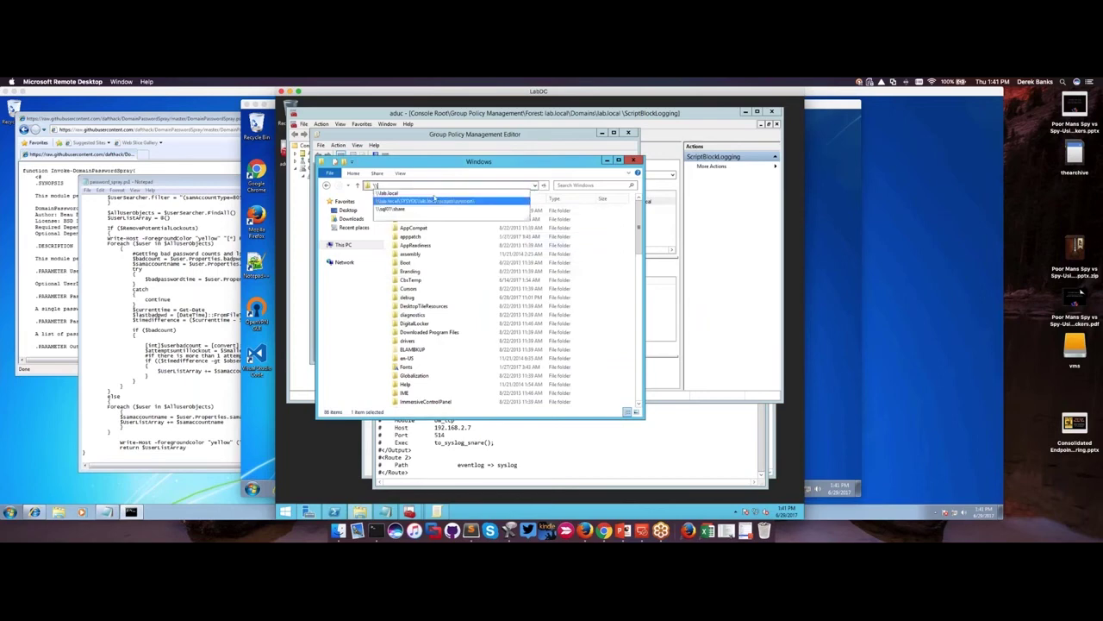
key("Escape")
type("lab.local\\SYSVOL\\lab.local\\scripts\\sysmon")
key("Return")
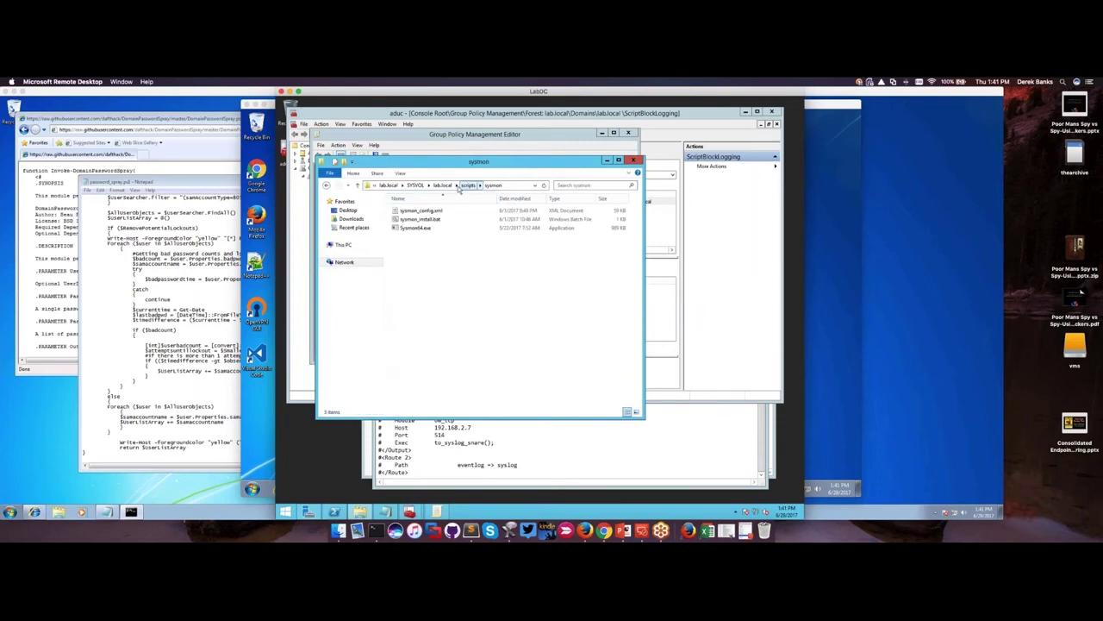
left_click(442, 186)
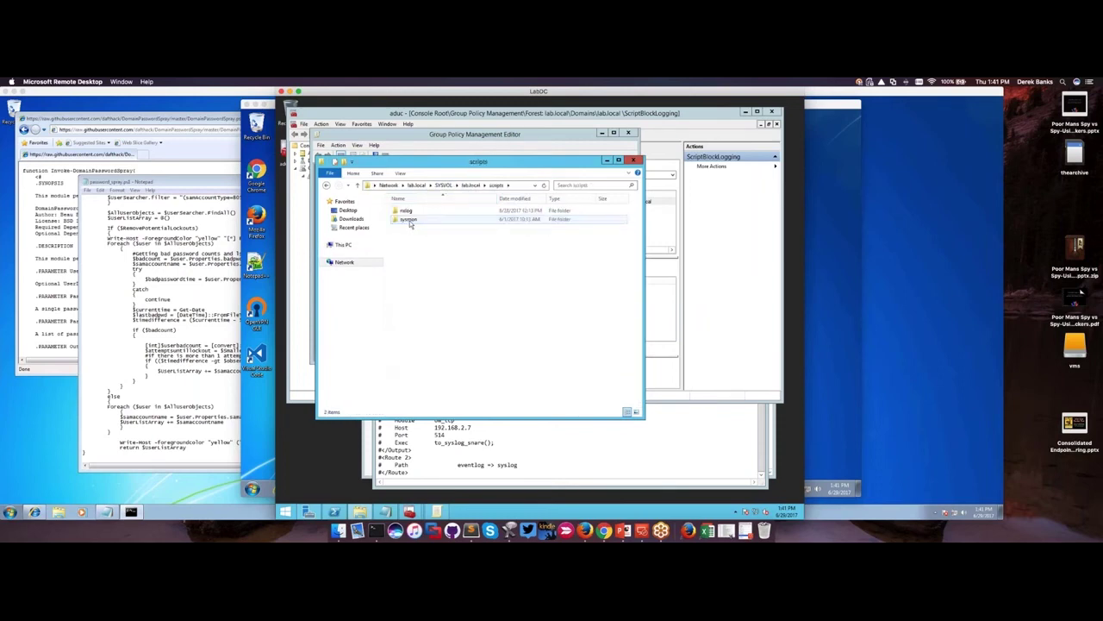
double_click(410, 219)
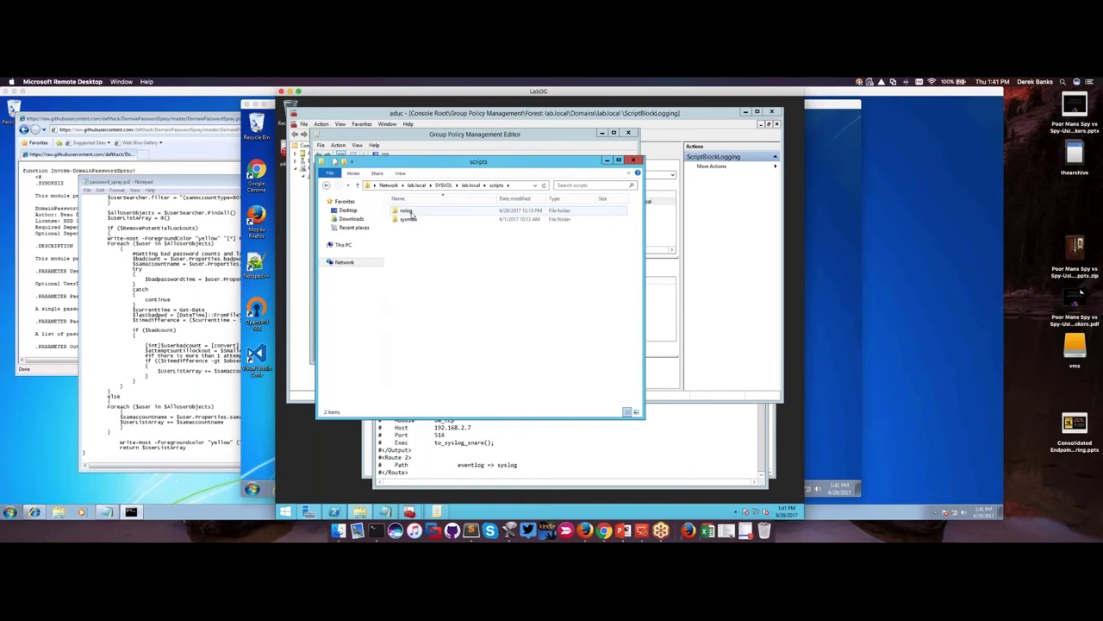
left_click(411, 212)
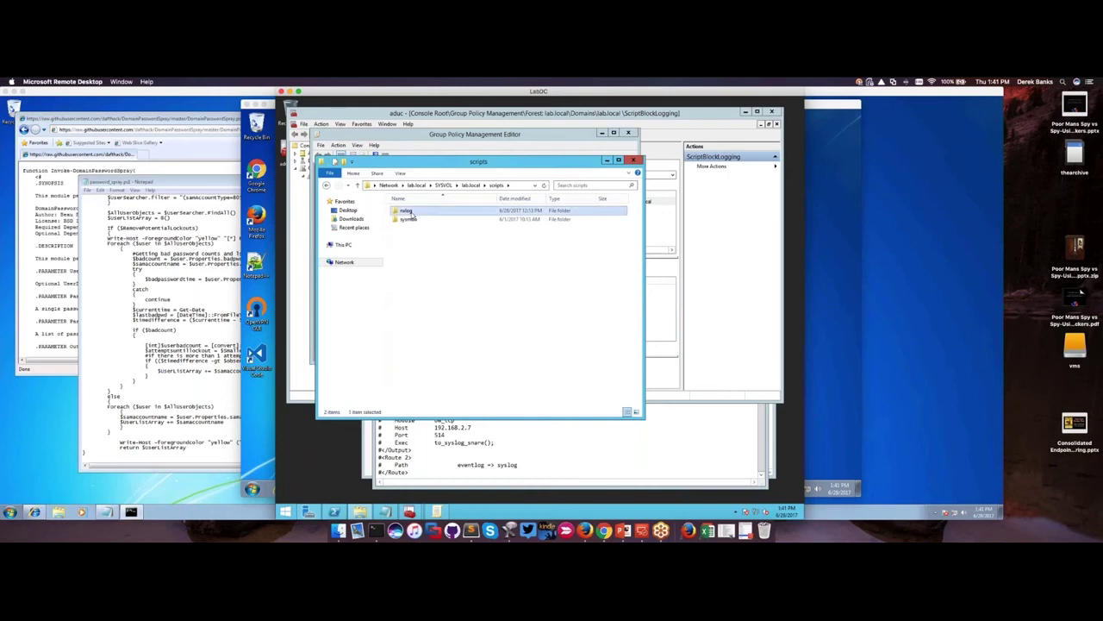
double_click(412, 212)
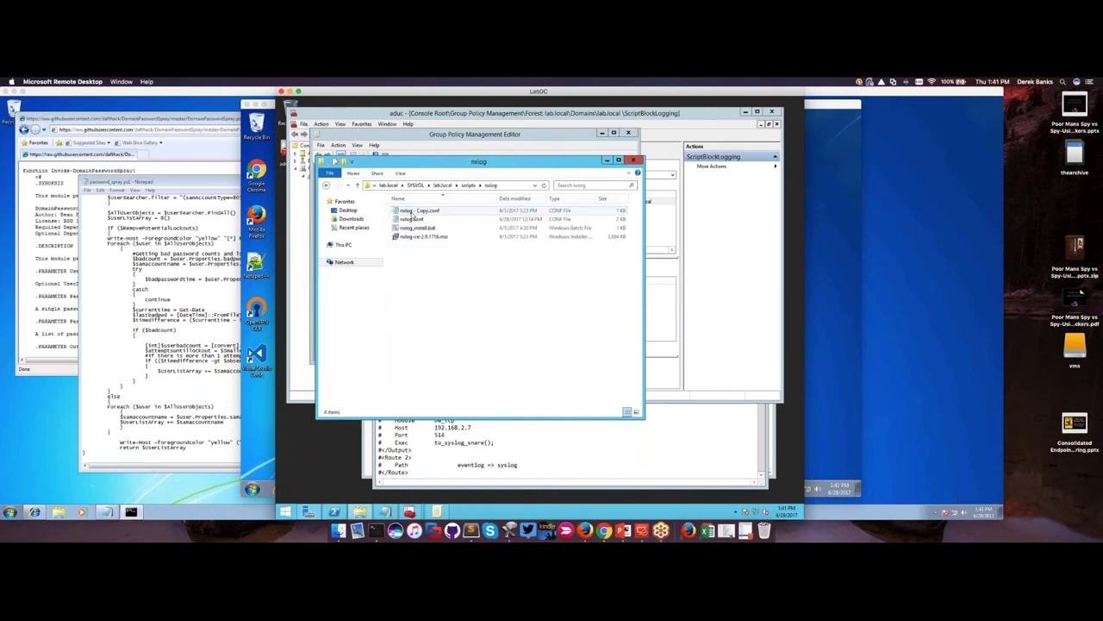
right_click(416, 229)
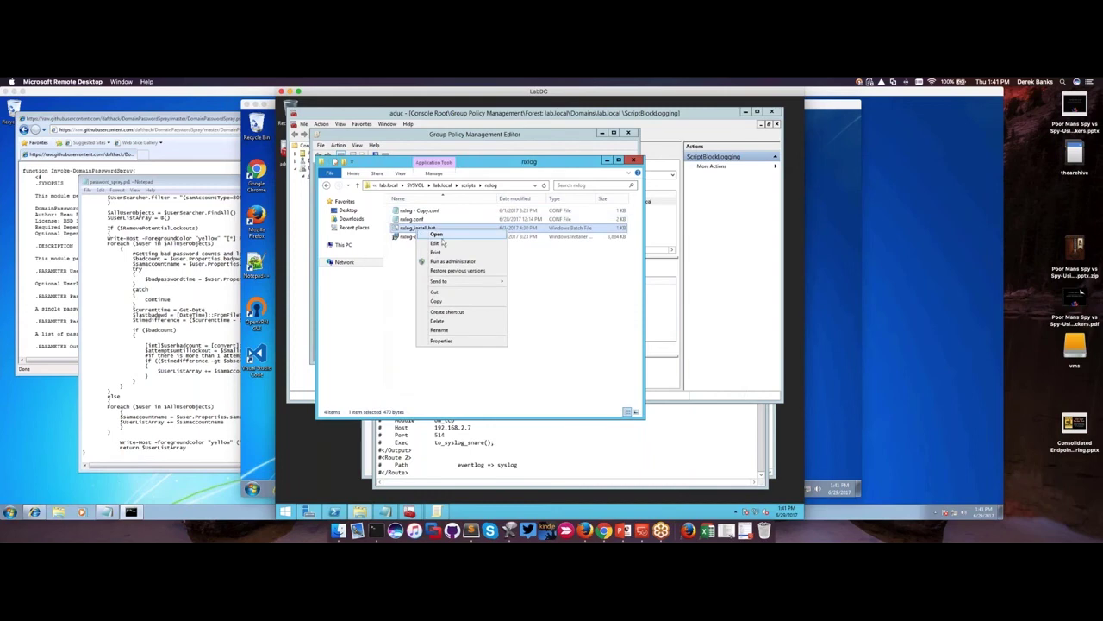
left_click(442, 243)
left_click(564, 316)
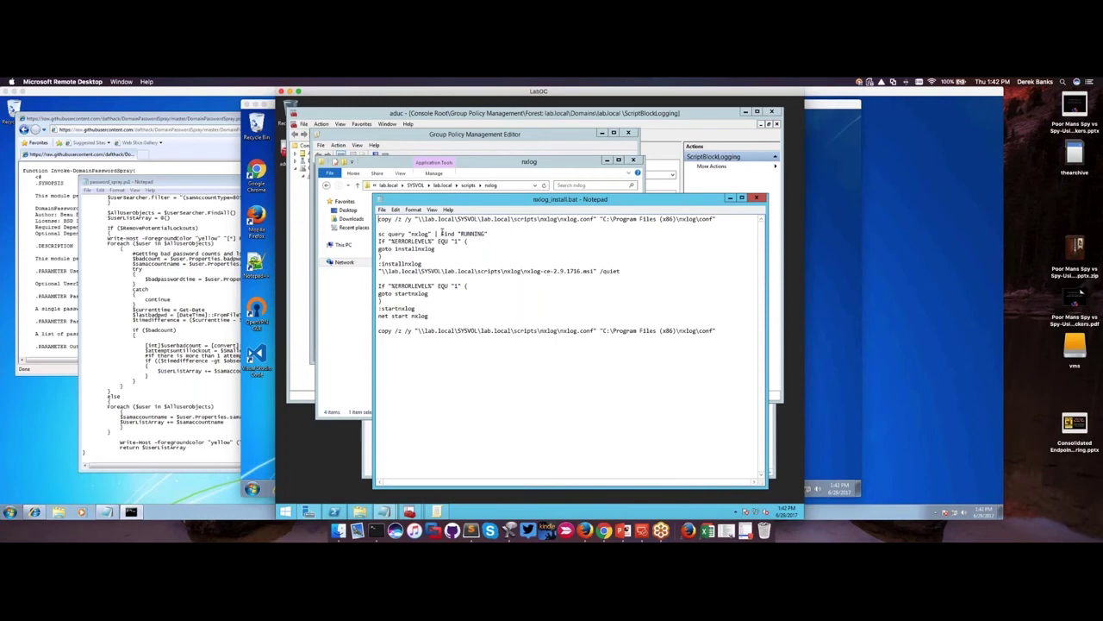
left_click(757, 198)
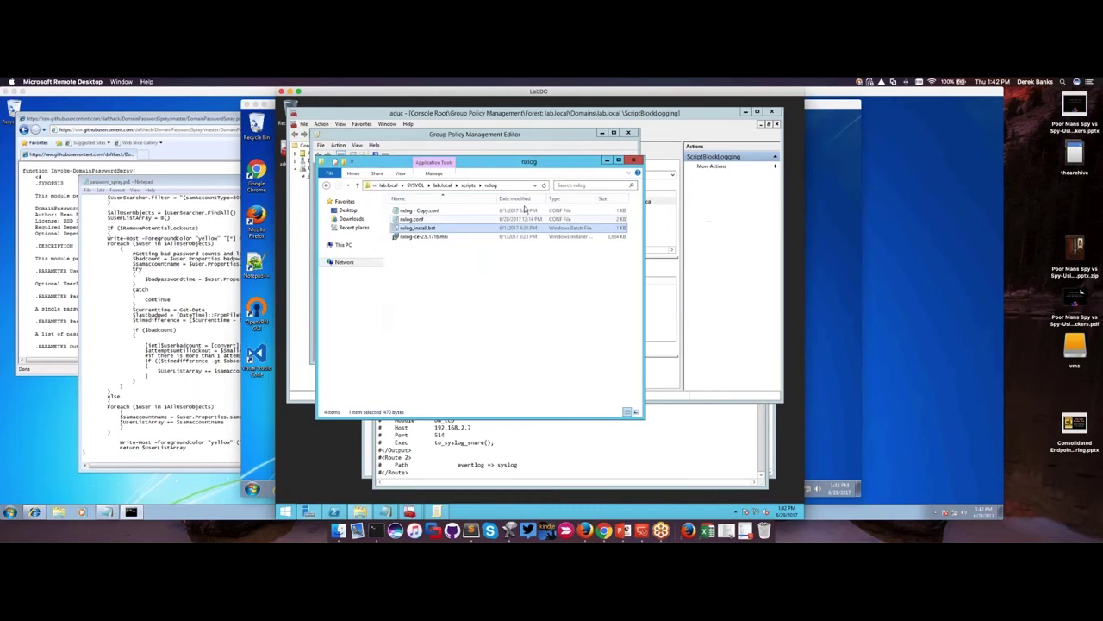
Step: Go to the sysmon scripts folder and open sysmon_install.bat for editing
left_click(466, 185)
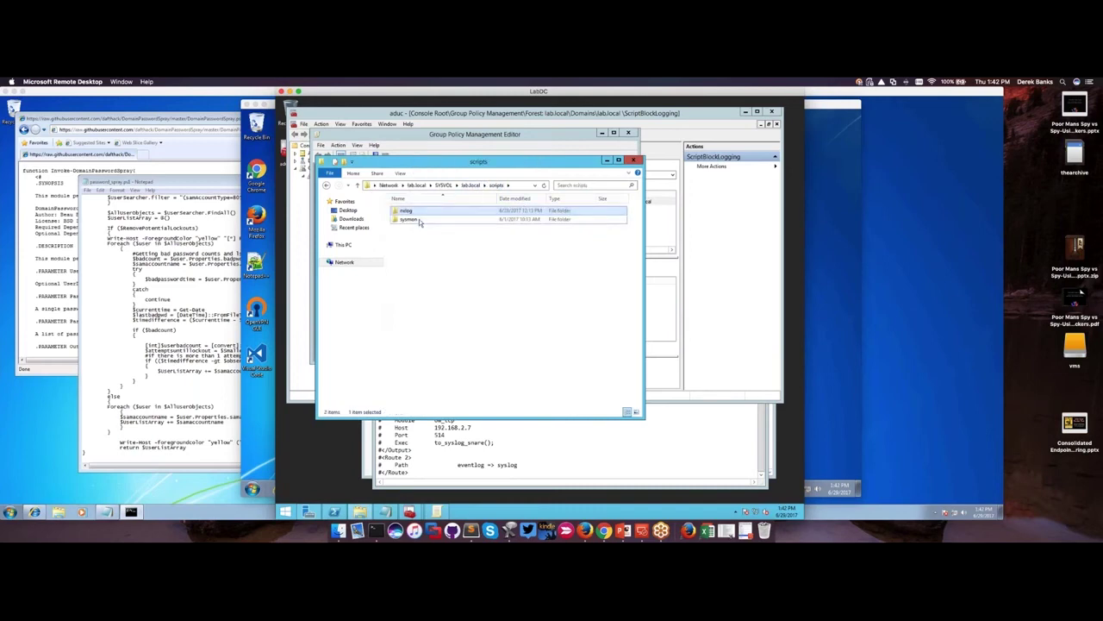
double_click(416, 218)
left_click(431, 221)
right_click(432, 221)
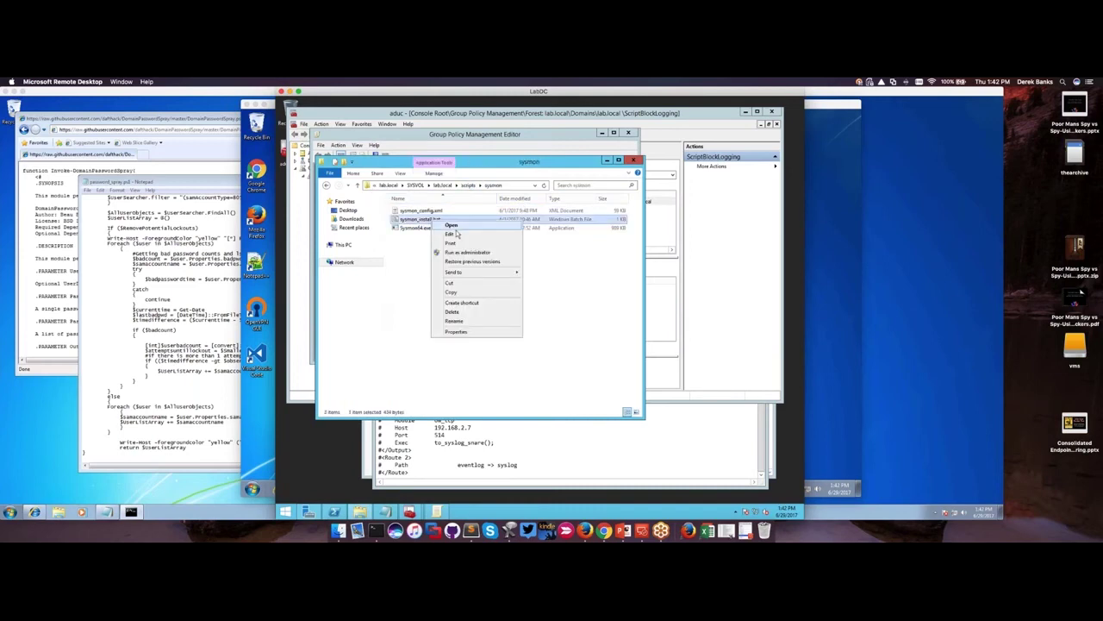
left_click(457, 234)
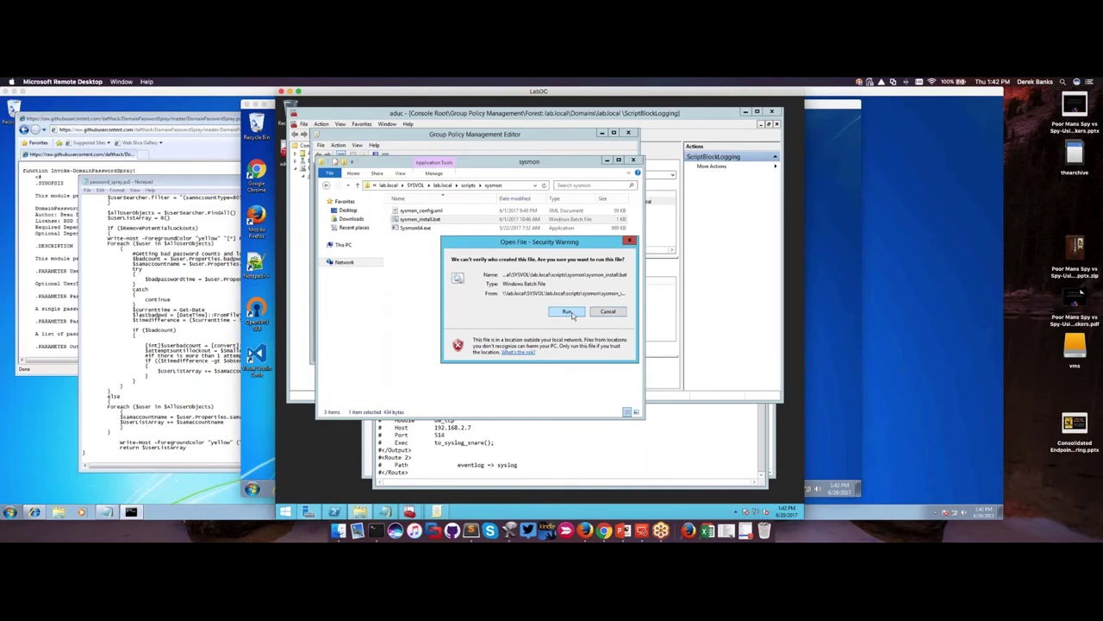
Step: Read sysmon_install.bat in Notepad past the security warning, then return to Group Policy Management
left_click(567, 312)
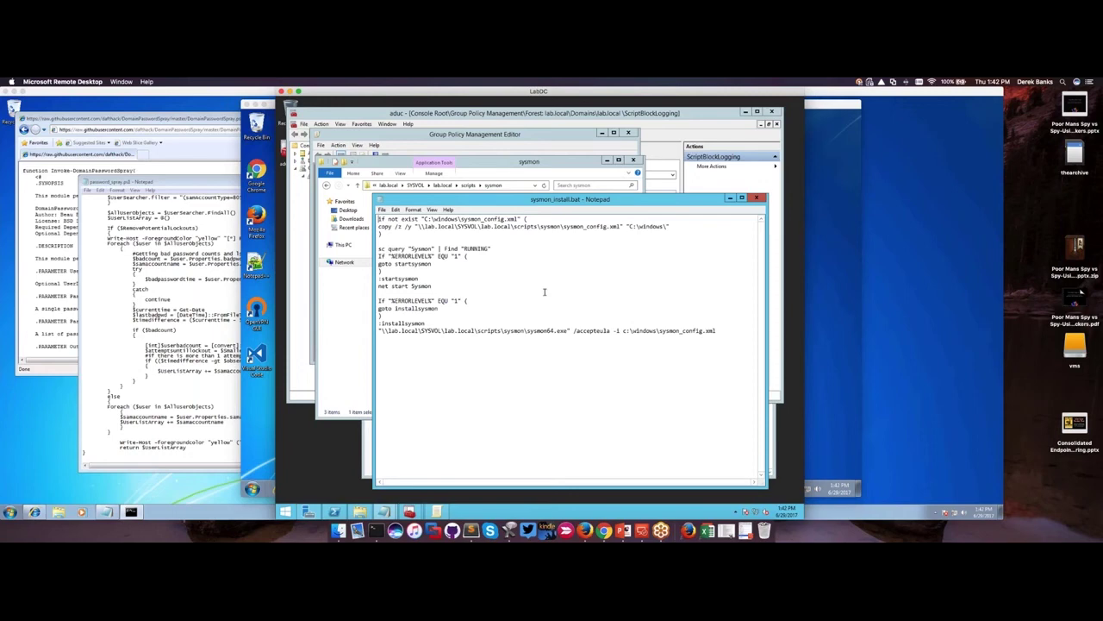
left_click(757, 198)
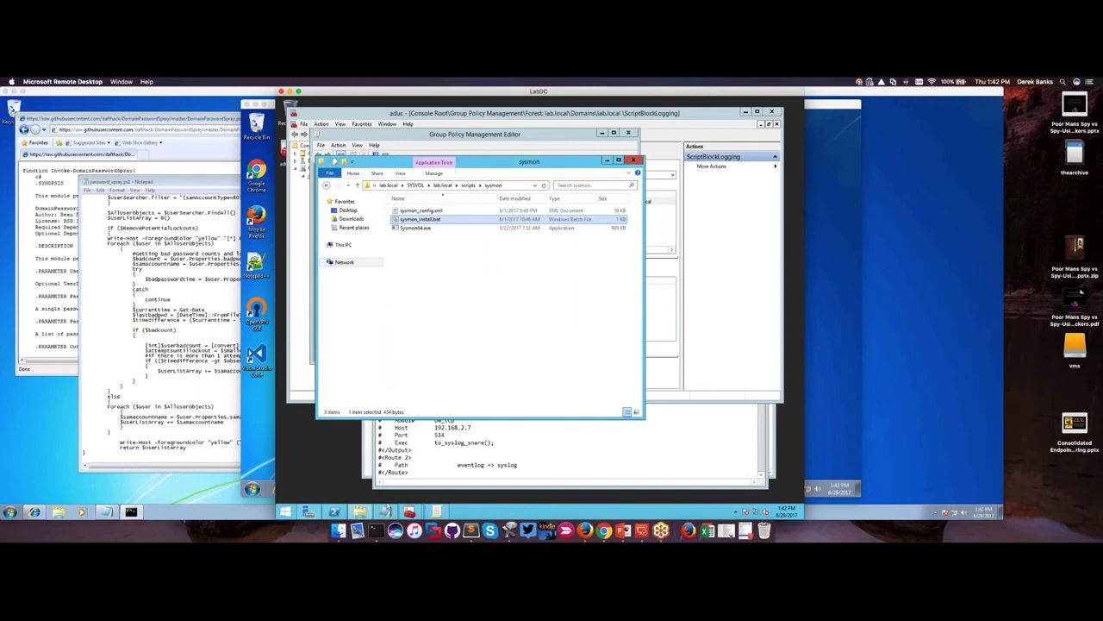
left_click(411, 511)
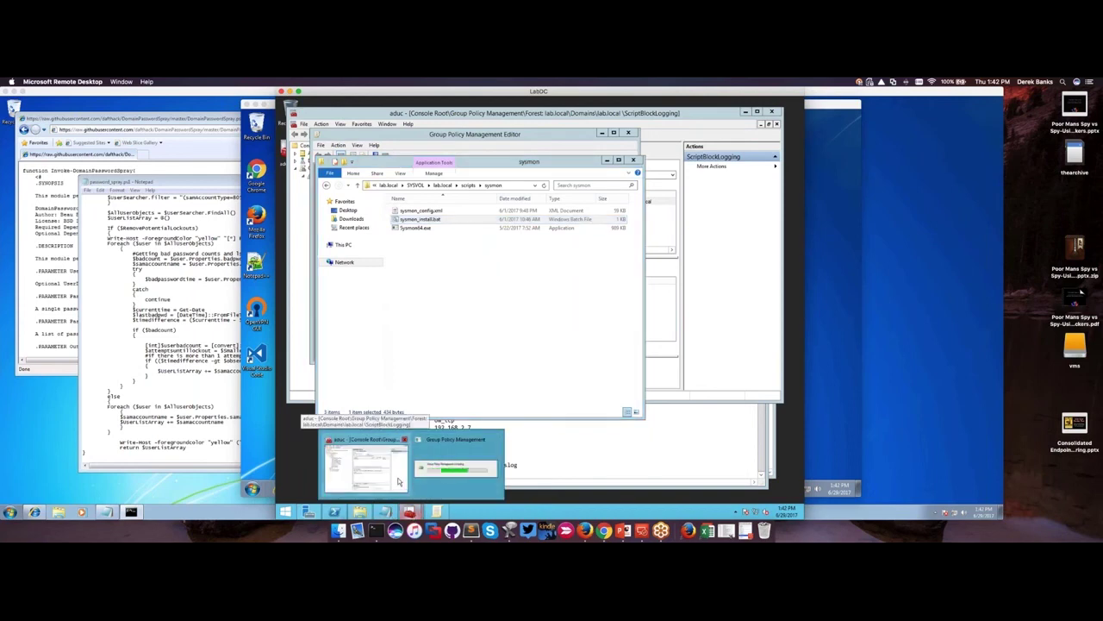
left_click(399, 481)
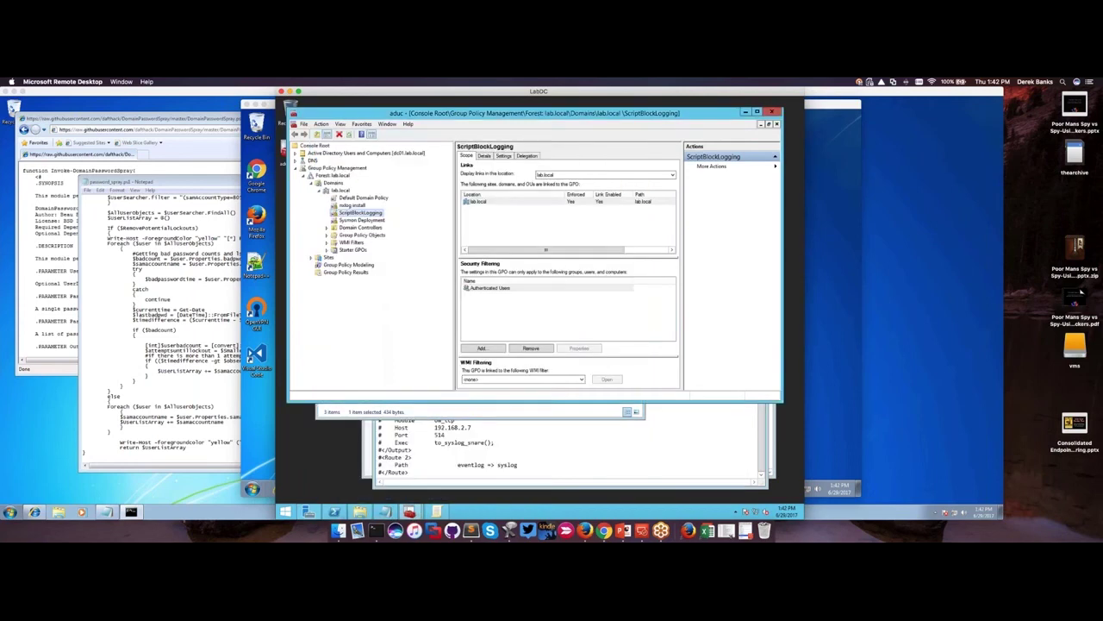
Step: Edit the nxlog install GPO and expand Computer Configuration > Policies > Windows Settings > Scripts
right_click(352, 212)
left_click(364, 212)
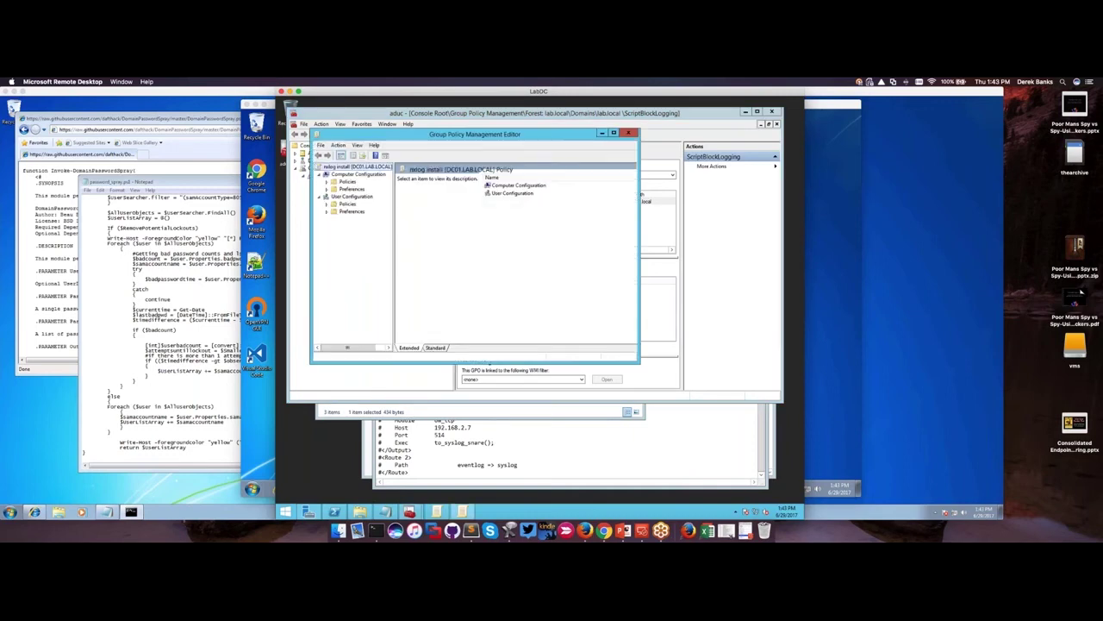
left_click(328, 182)
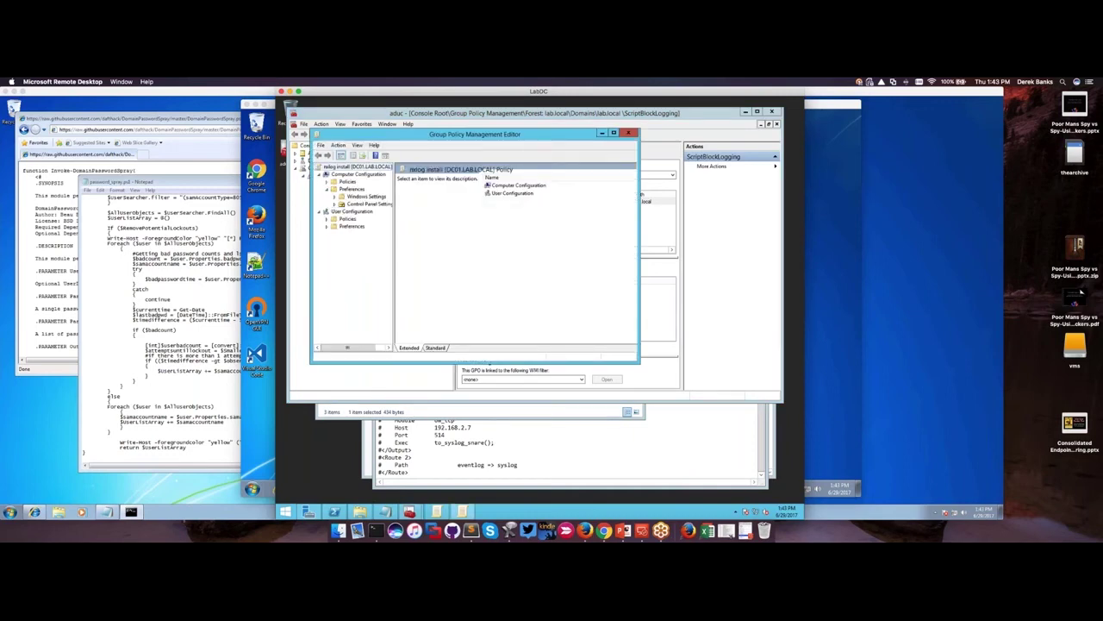
left_click(327, 211)
left_click(336, 197)
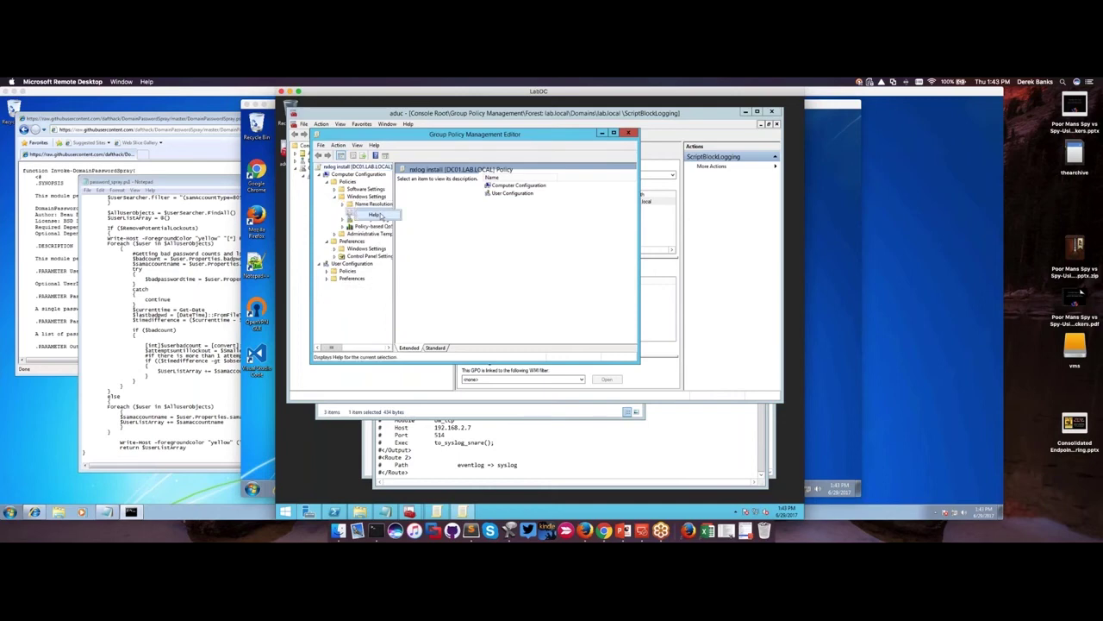
left_click(360, 211)
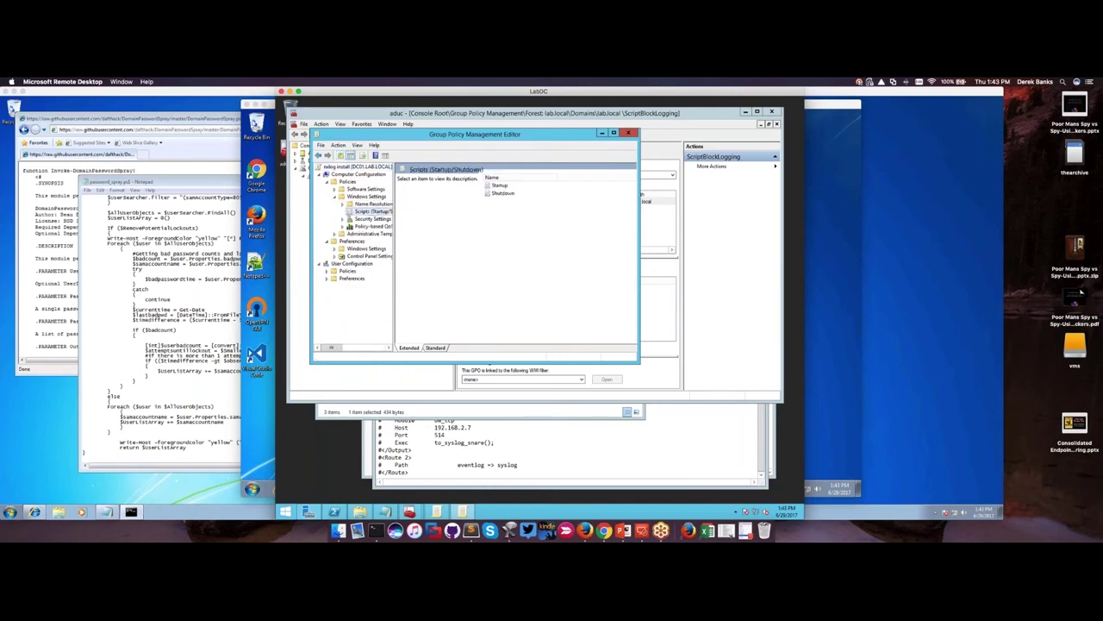
Step: Confirm the Startup script runs nxlog_install.bat, cancel without changes, and close the editor
right_click(498, 186)
left_click(507, 193)
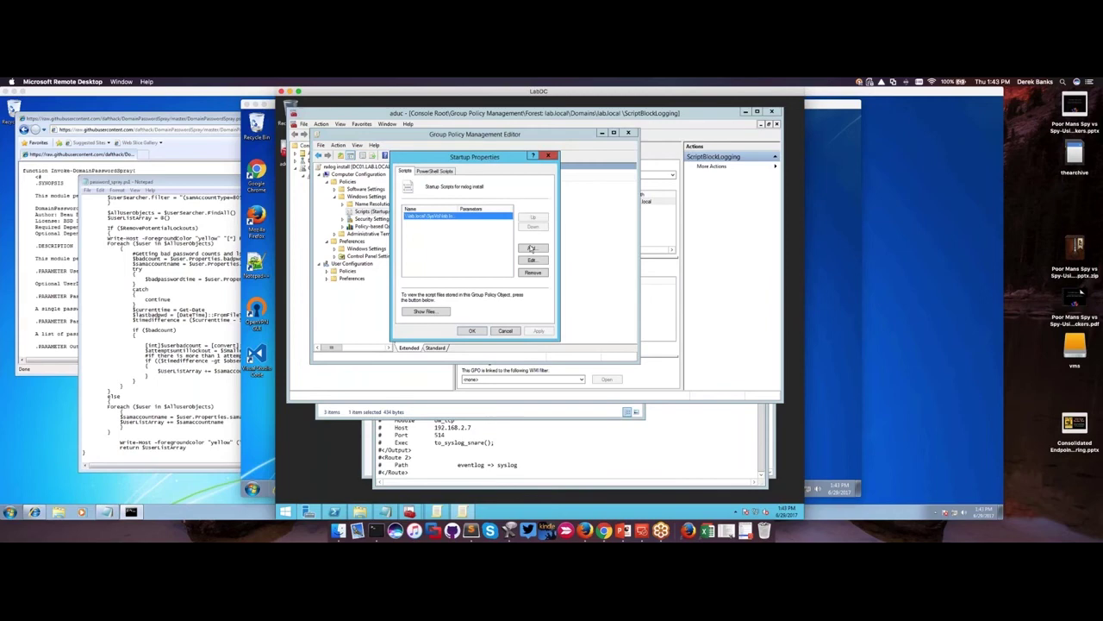
left_click(533, 260)
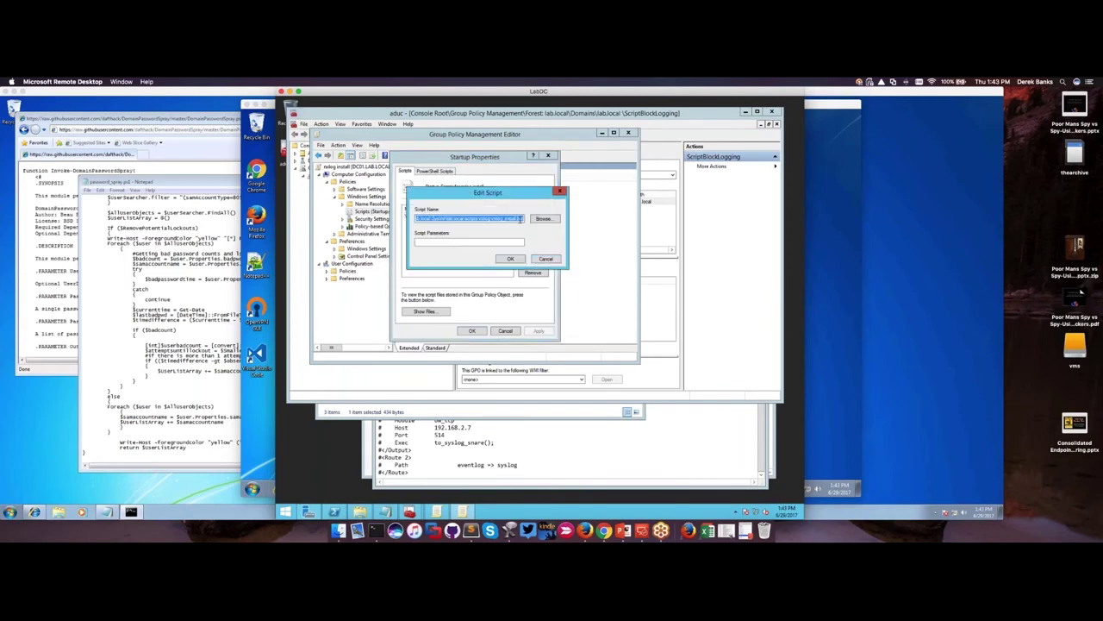
left_click(519, 218)
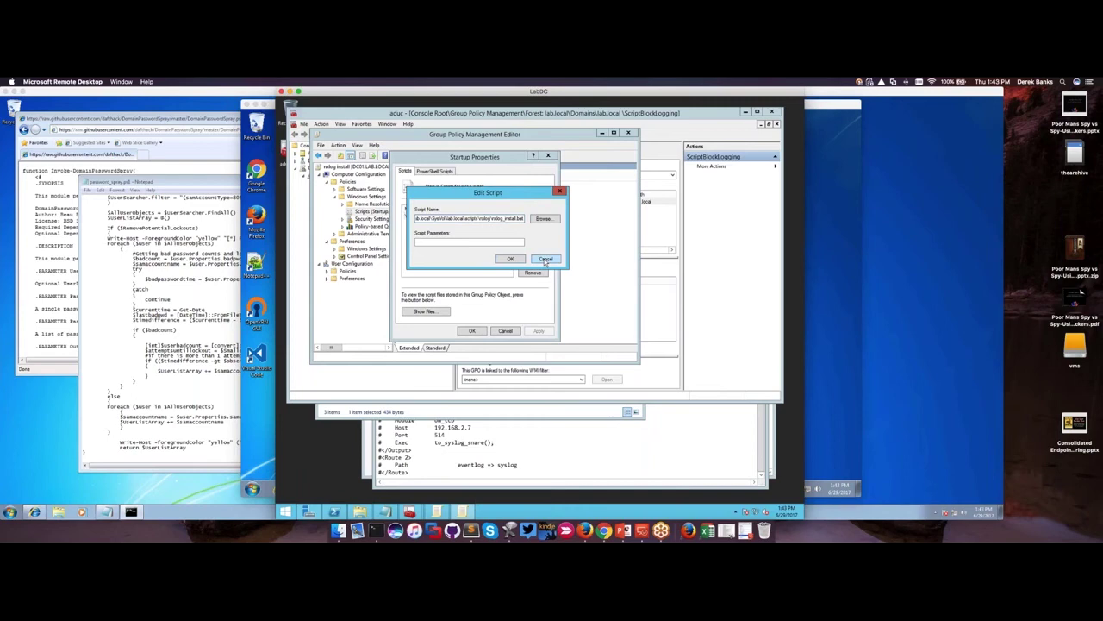
left_click(545, 260)
left_click(512, 331)
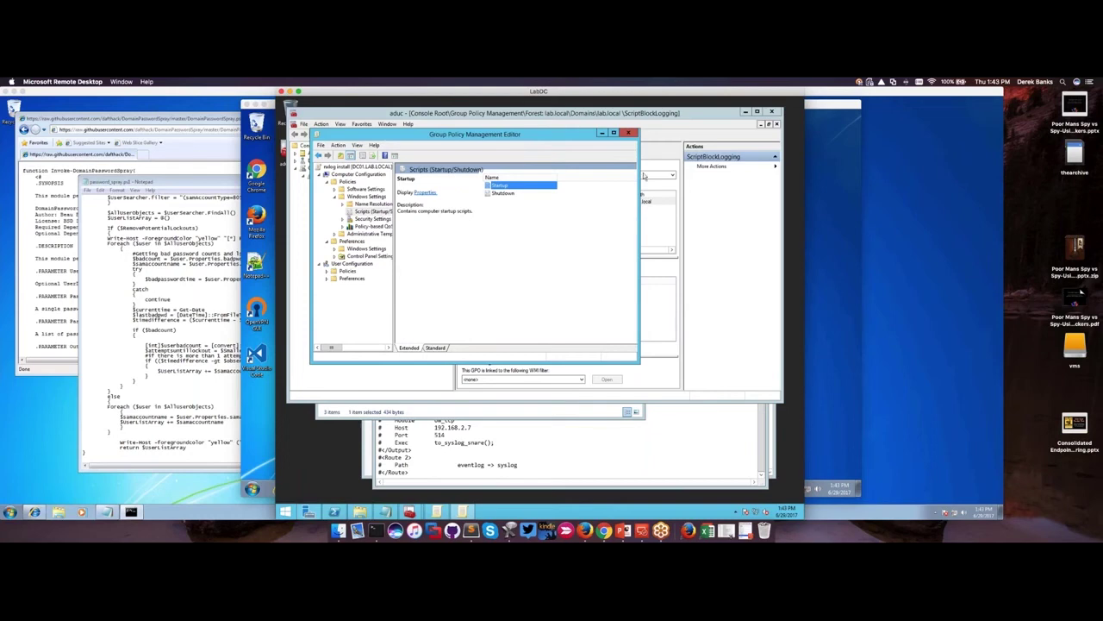
left_click(628, 133)
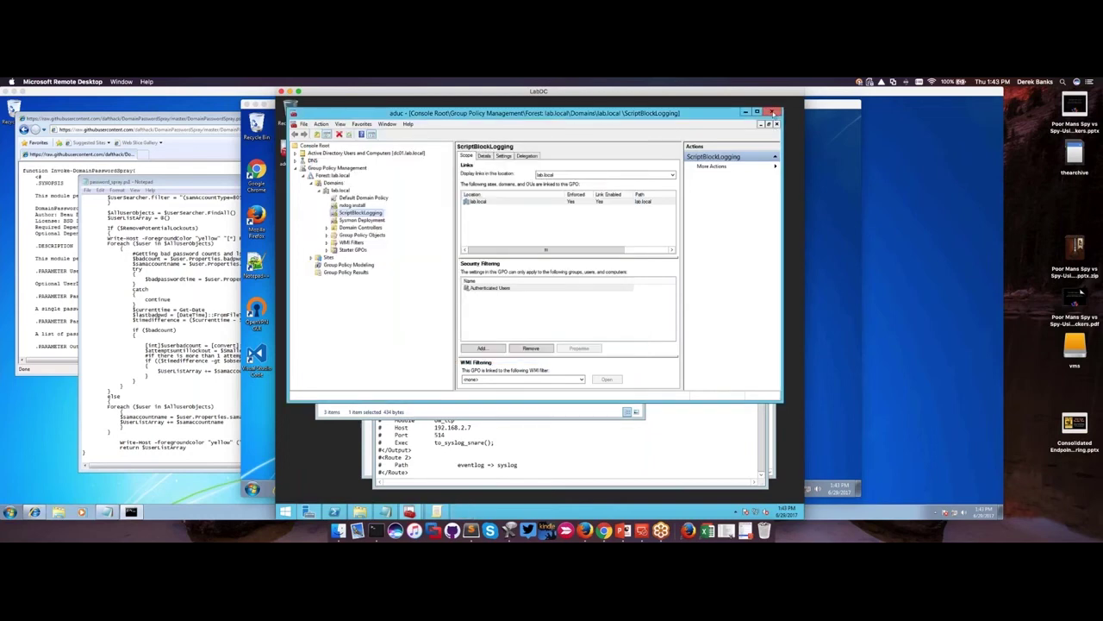
Step: Close Group Policy Management, highlight the 192.168.2.7 host in nxlog.conf, then move to Terminal
left_click(777, 125)
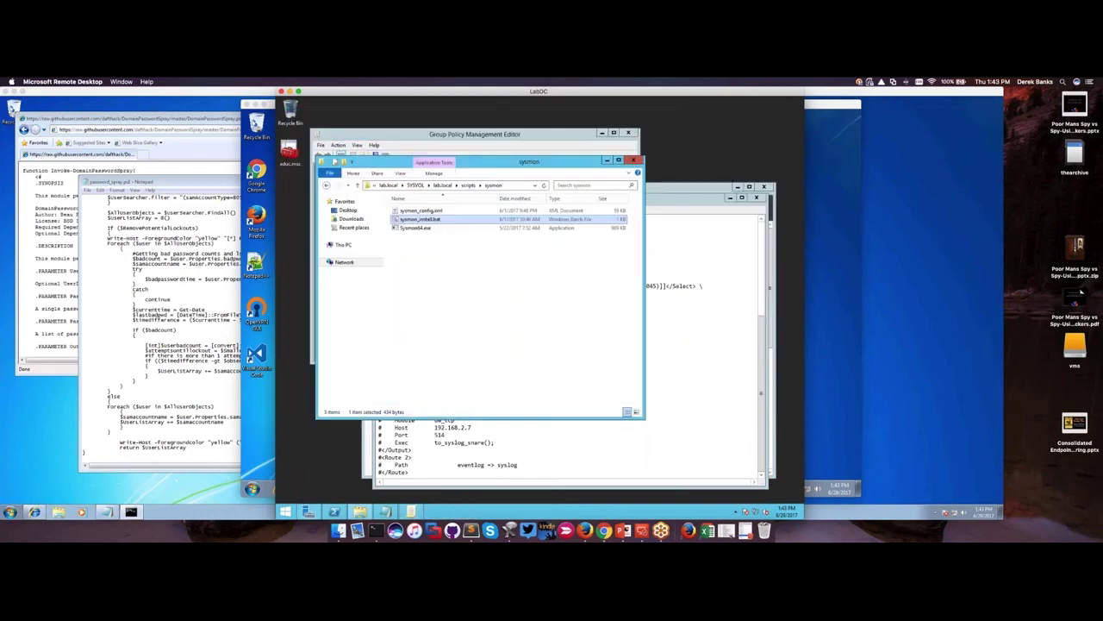
left_click(629, 133)
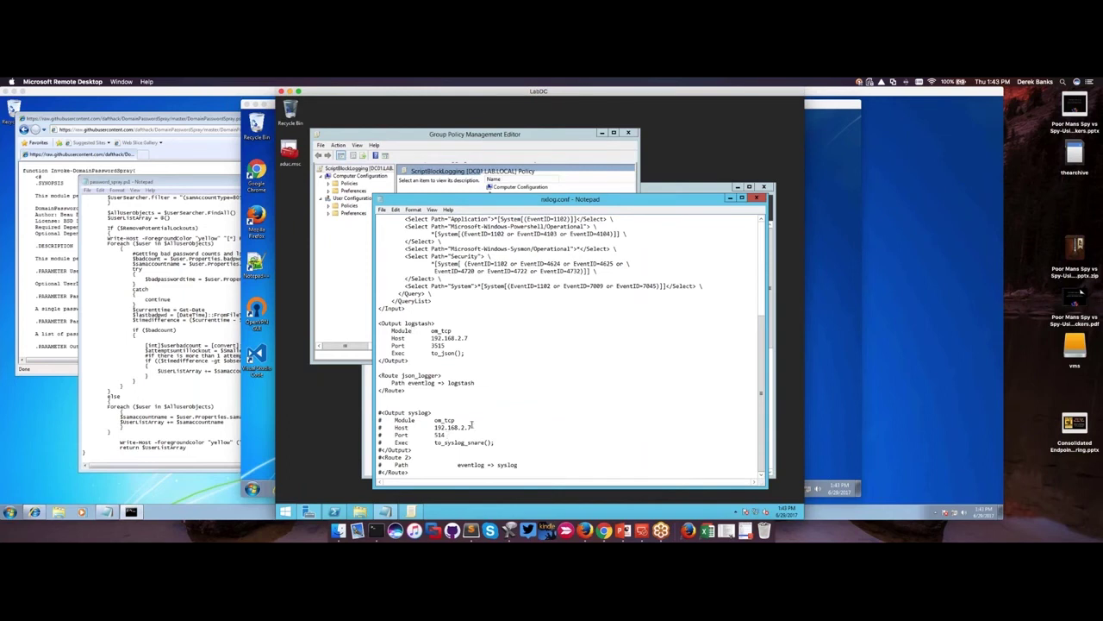
left_click_drag(472, 426, 436, 427)
left_click(376, 530)
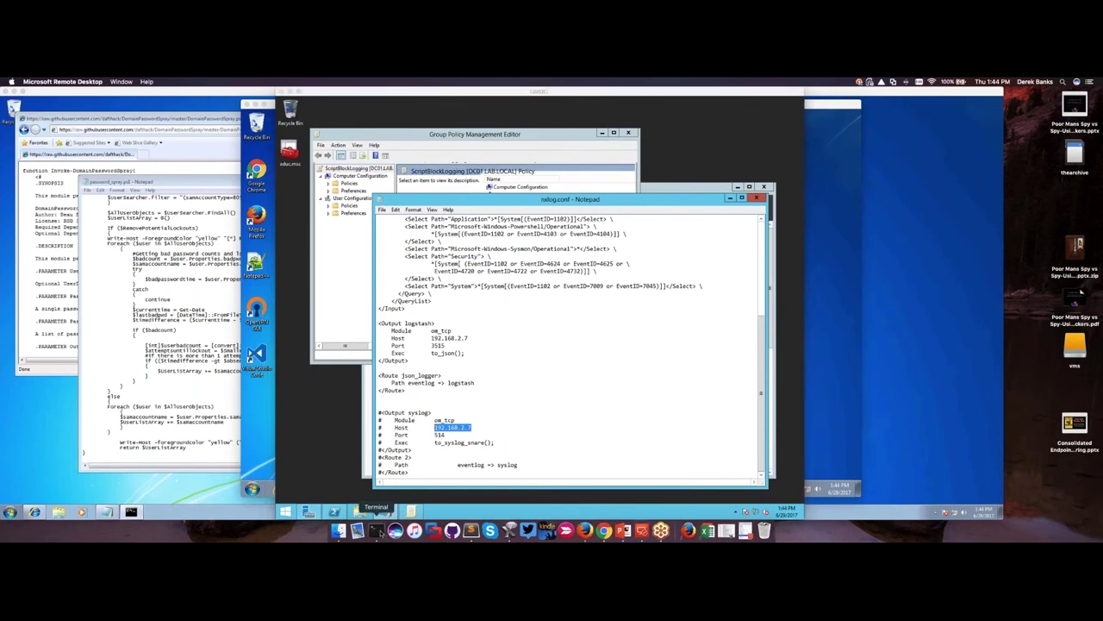
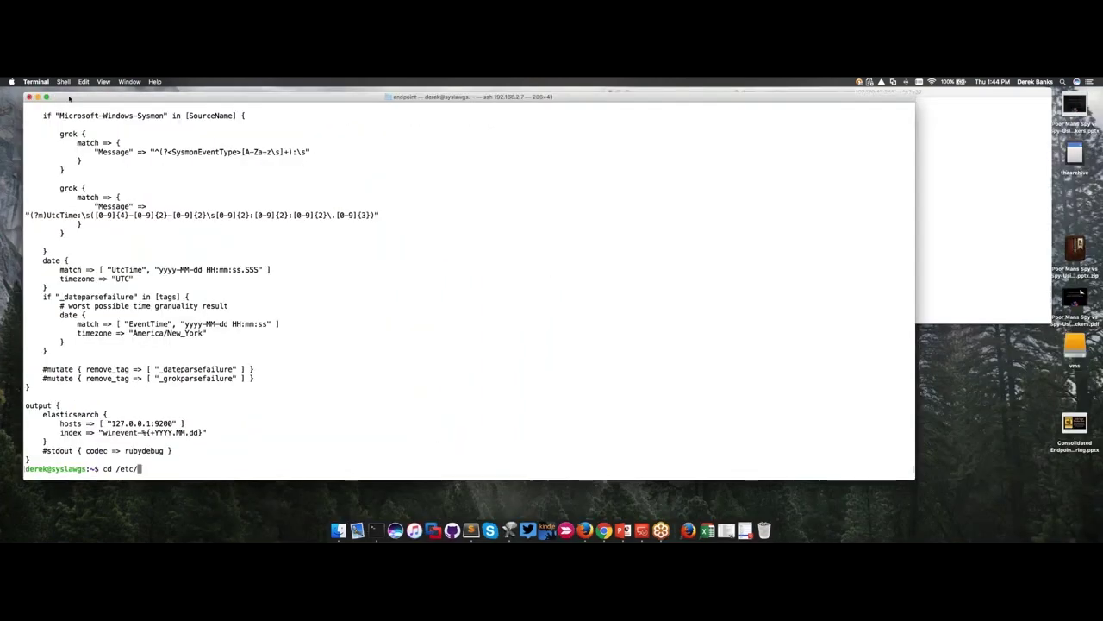
Step: Change the ELK host shell into the /etc/logstash/conf.d/ directory
left_click_drag(69, 98, 72, 99)
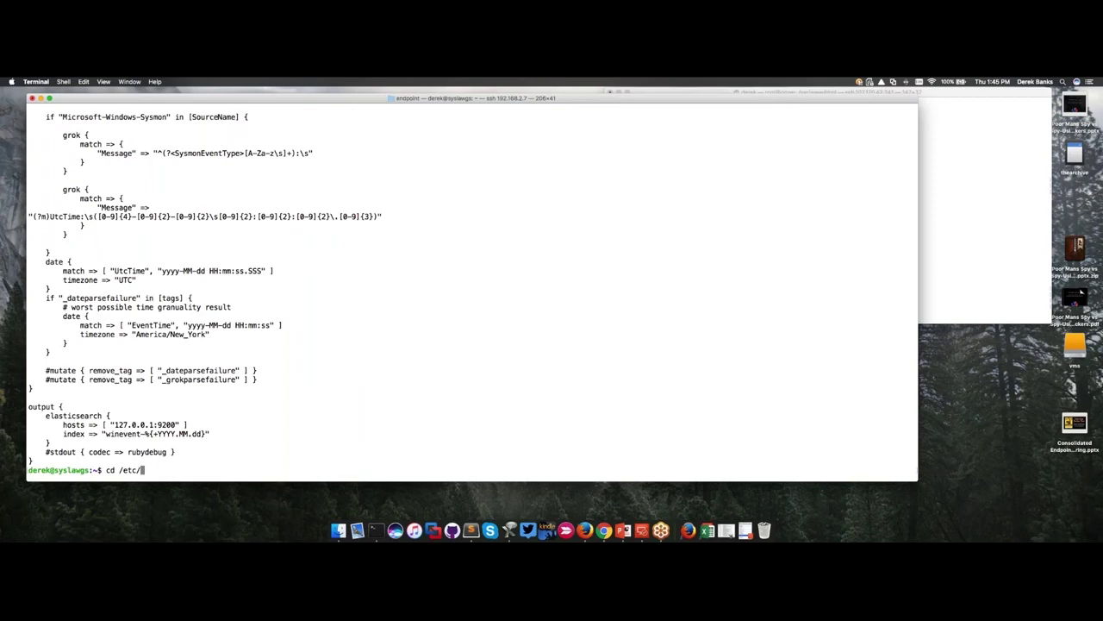
type("logstash/c")
key("Tab")
key("Return")
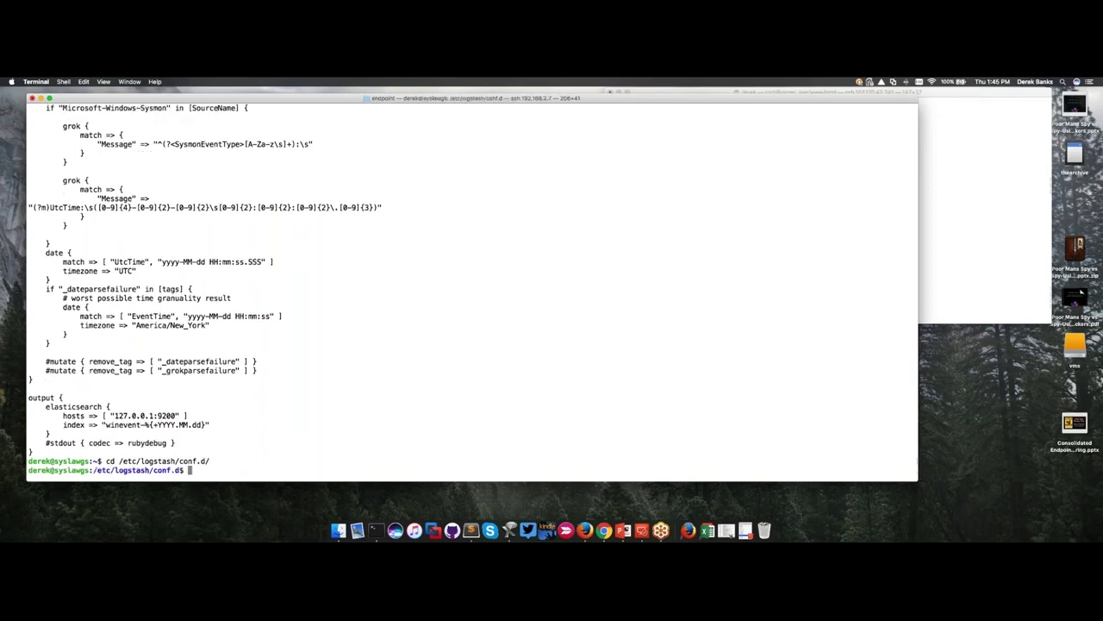
Step: List conf.d's rsyslog-input.conf and winevent-logstash.conf, then prepare less ../../kibana/kibana.yml at the prompt
type("ls")
key("Return")
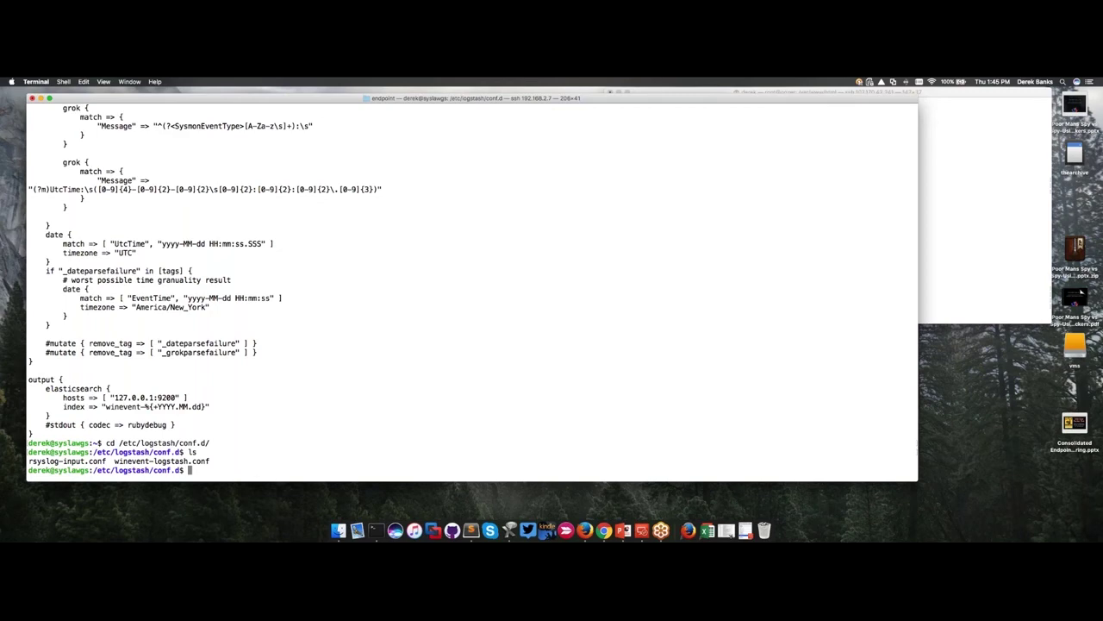
type("cat")
key("BackSpace")
key("BackSpace")
key("BackSpace")
type("less ../../ki")
key("Tab")
key("Tab")
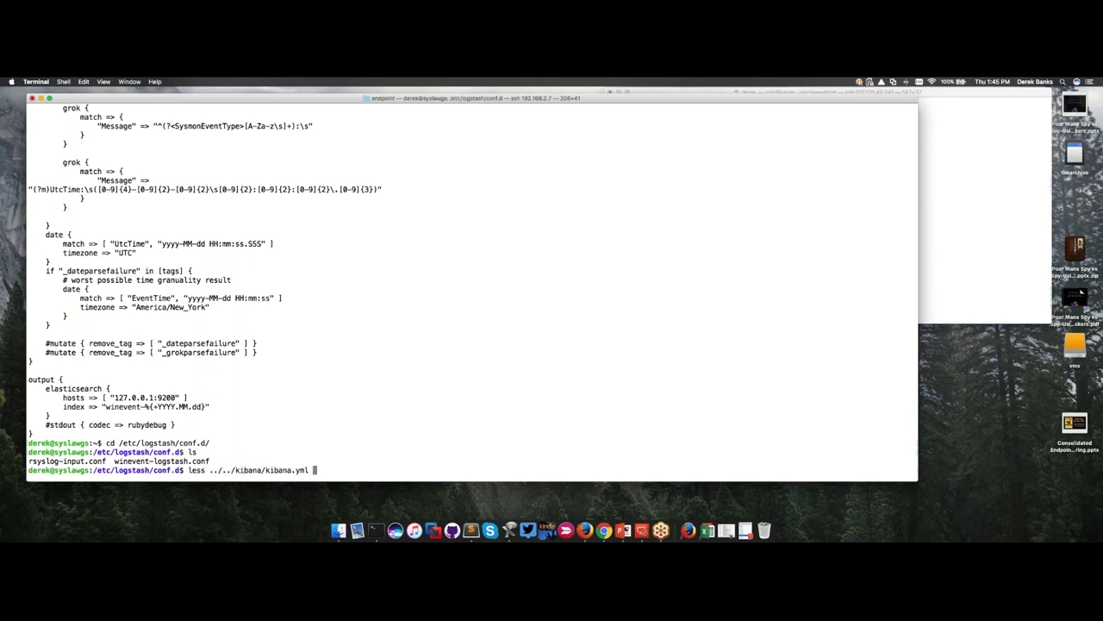
Step: View kibana.yml and highlight the server.host address 192.168.2.7
key("Return")
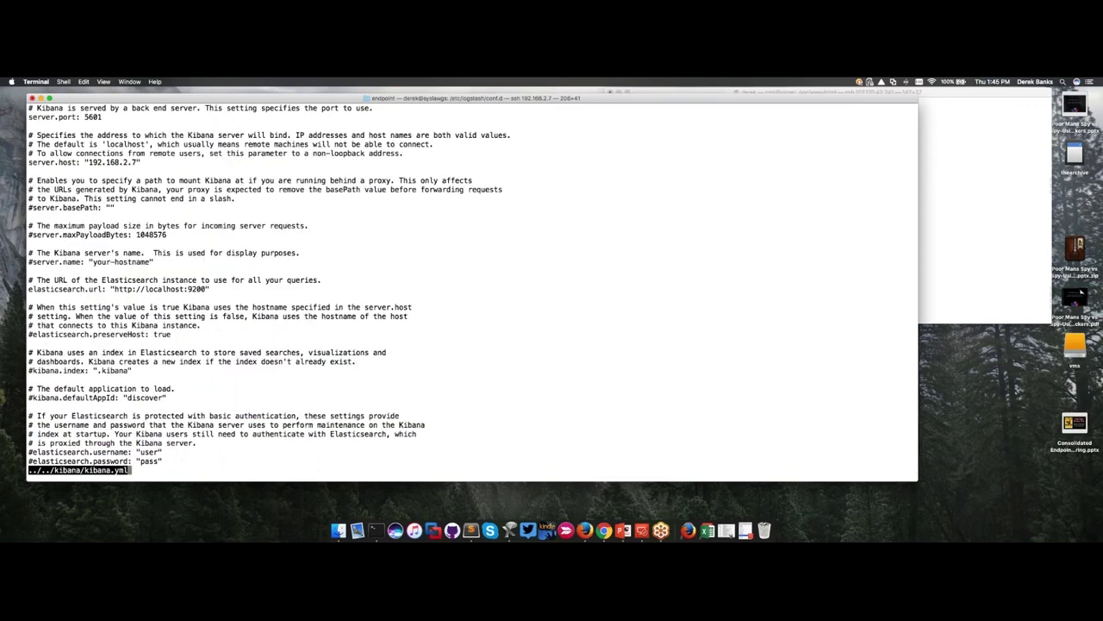
key("Up")
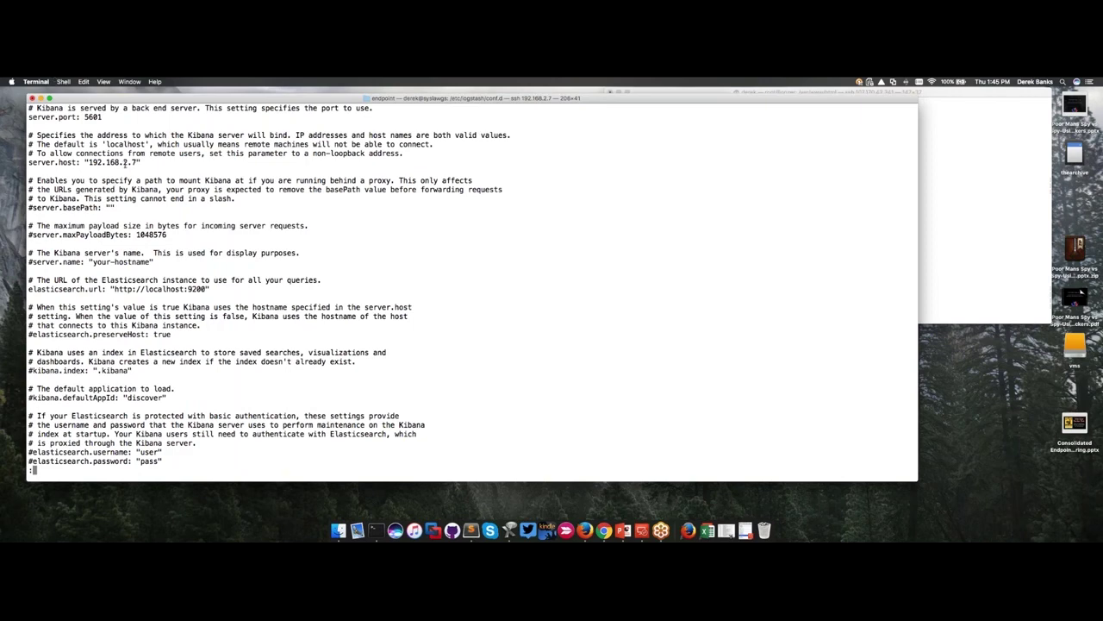
left_click_drag(136, 161, 97, 162)
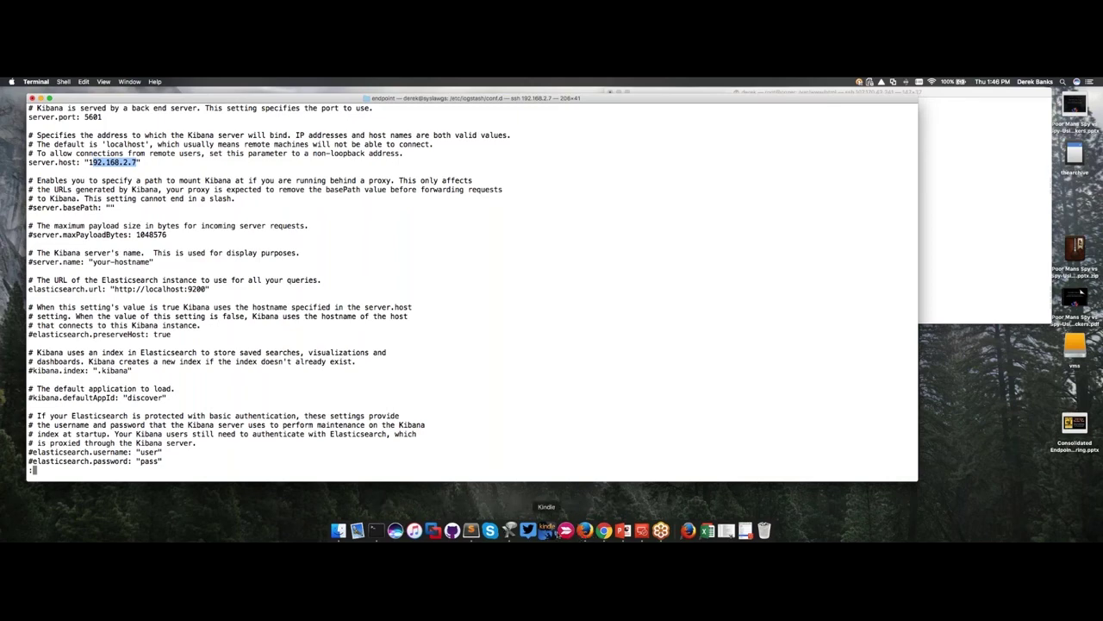
Step: In Firefox, open Kibana Management and view the winevent-* index pattern's fields
left_click(586, 531)
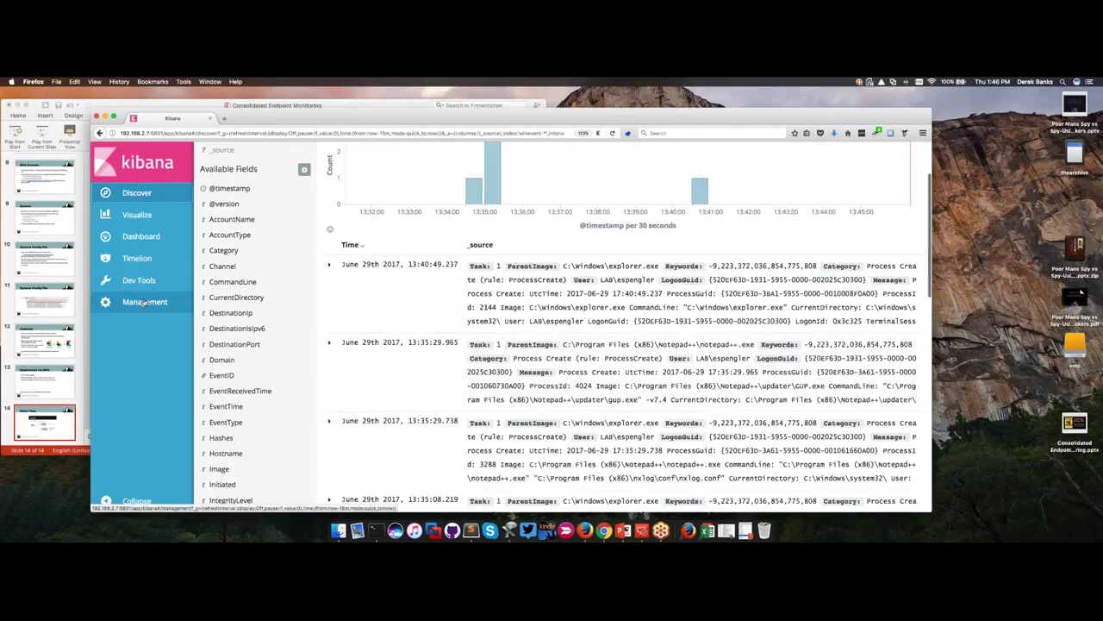
left_click(144, 302)
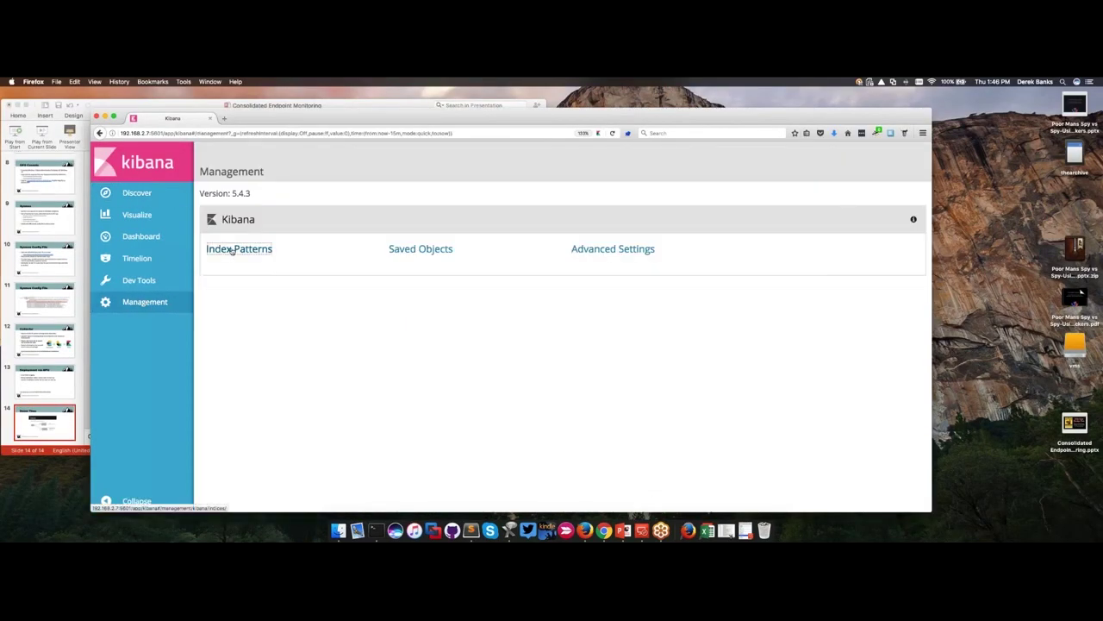
left_click(231, 249)
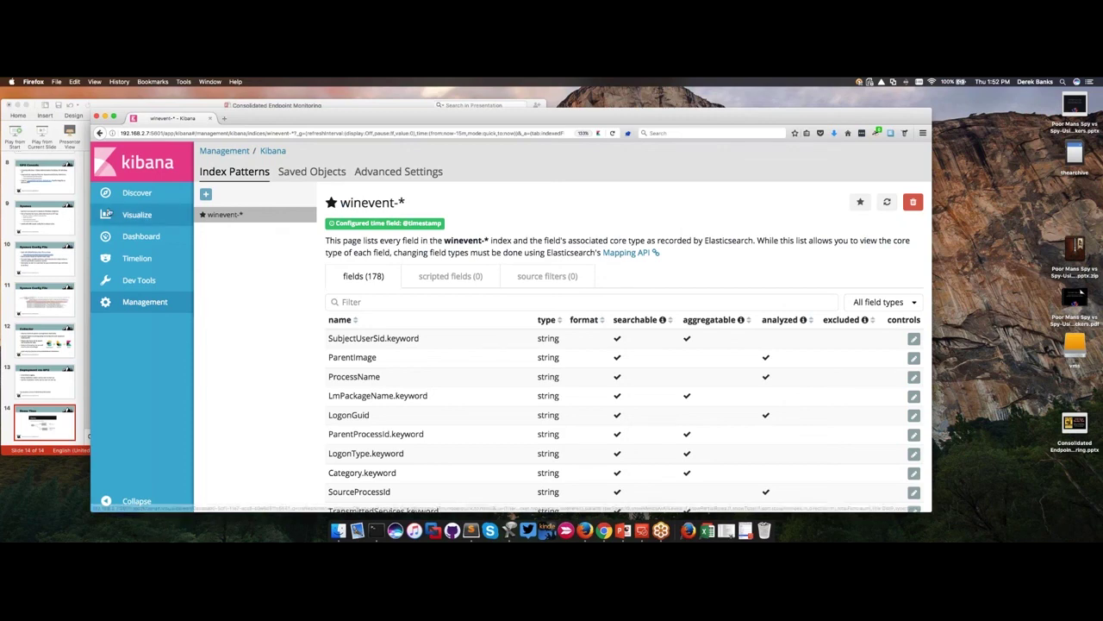
Step: Search Kibana Discover for *xlsm
left_click(120, 193)
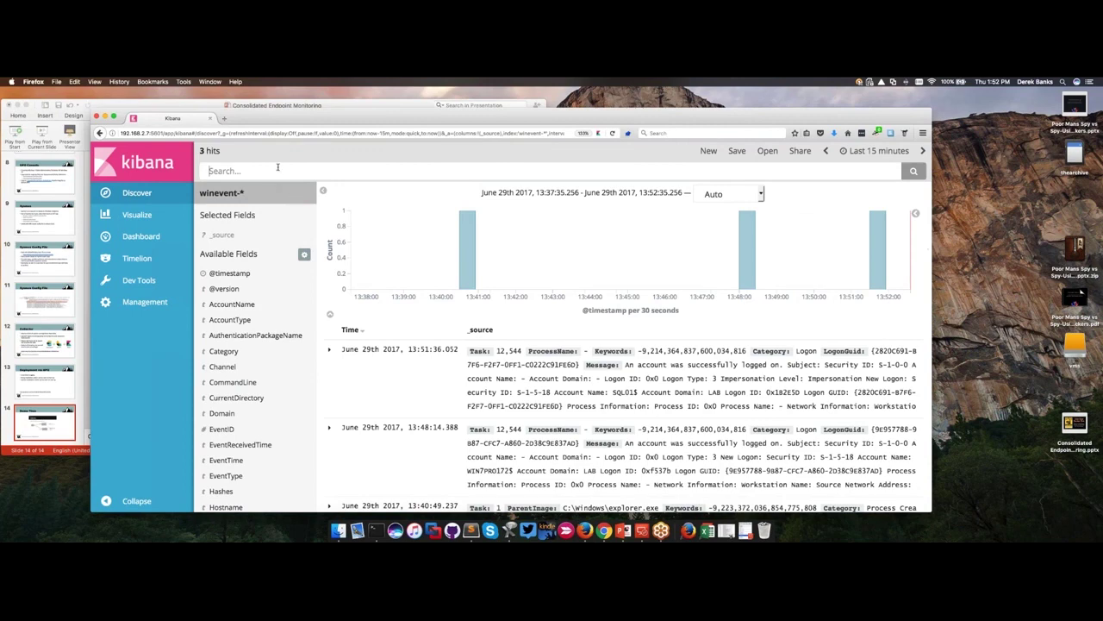
type("xls")
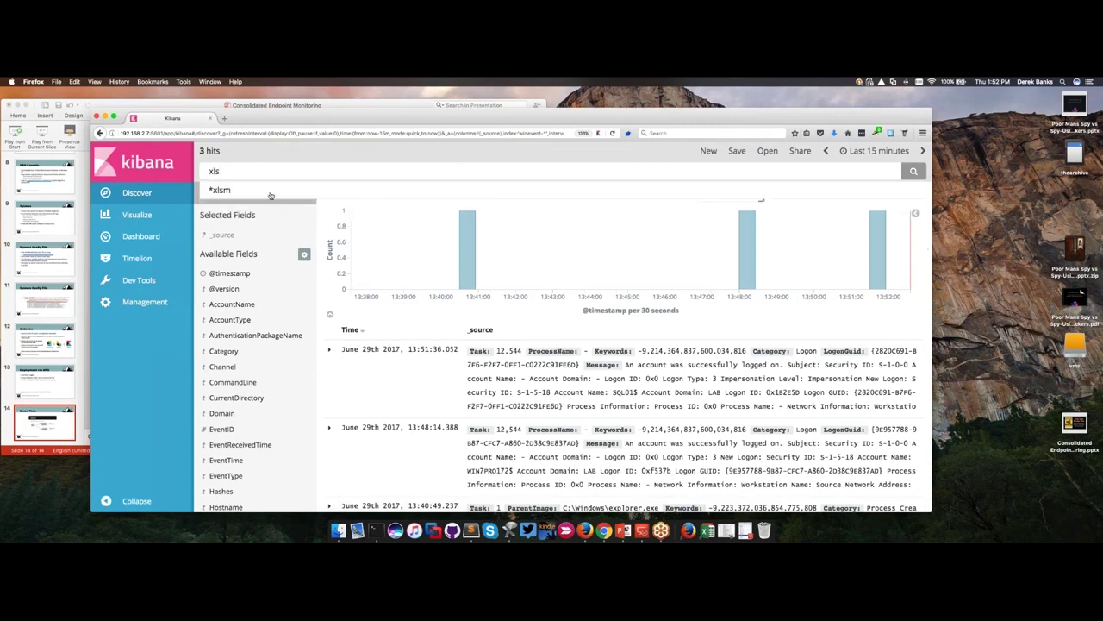
left_click(270, 191)
key("Return")
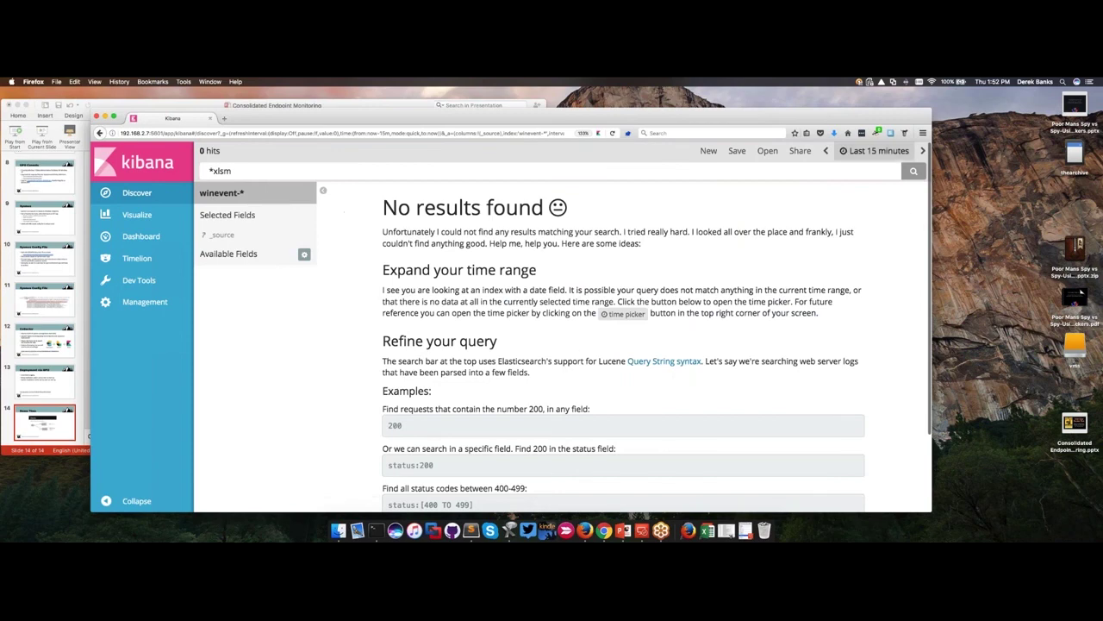
Step: Set the time range to Today, showing 6 hits including totes_legit.xlsm and invoice.xlsm
left_click(871, 154)
left_click(352, 190)
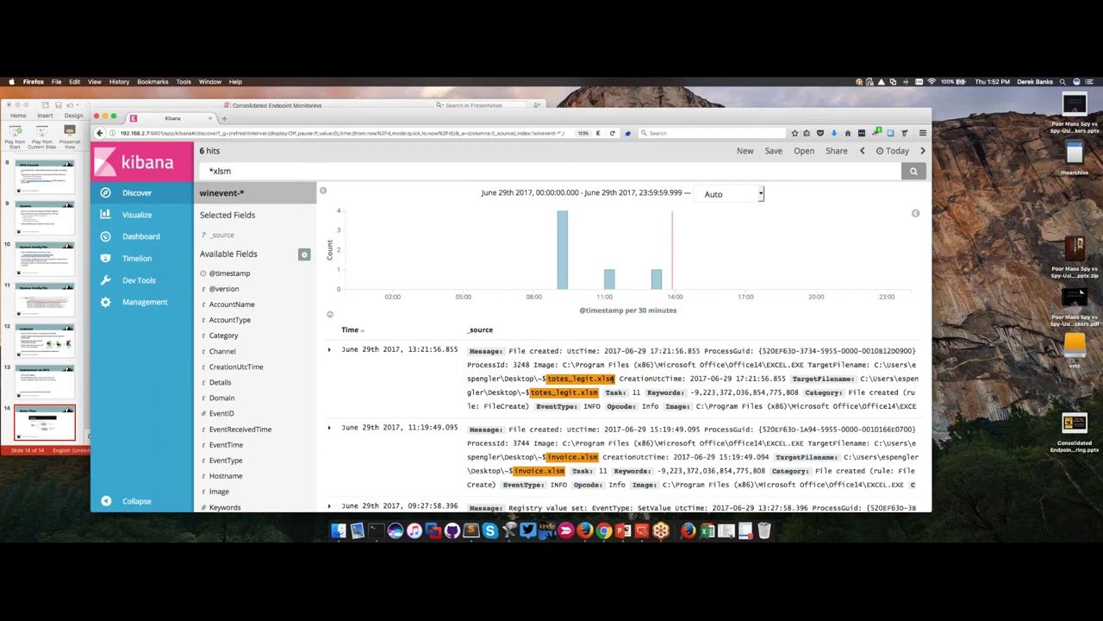
left_click(1080, 294)
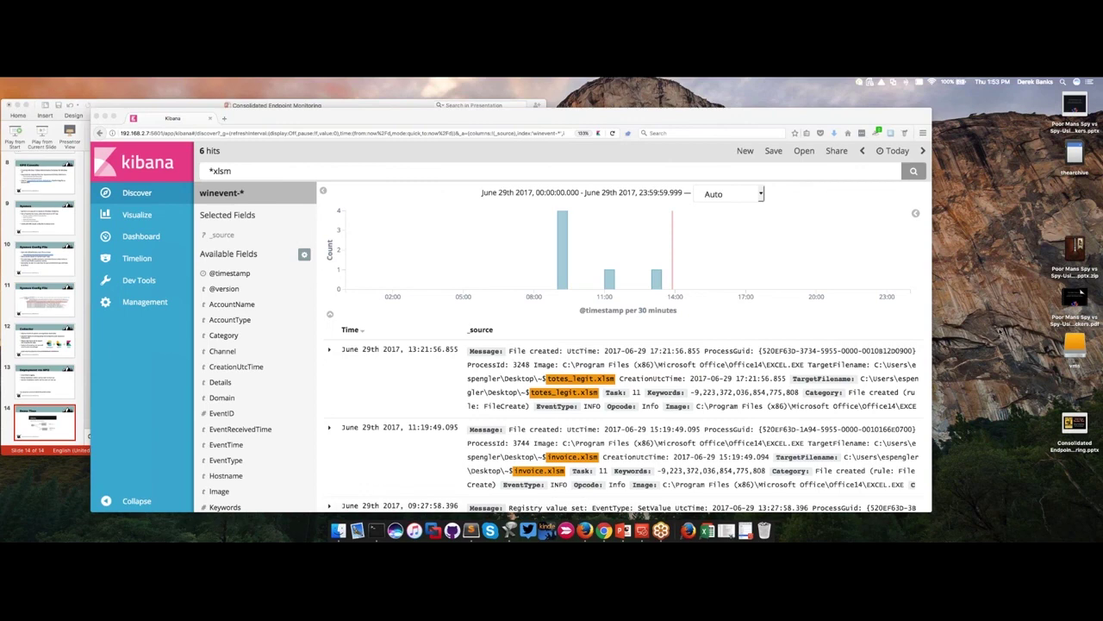